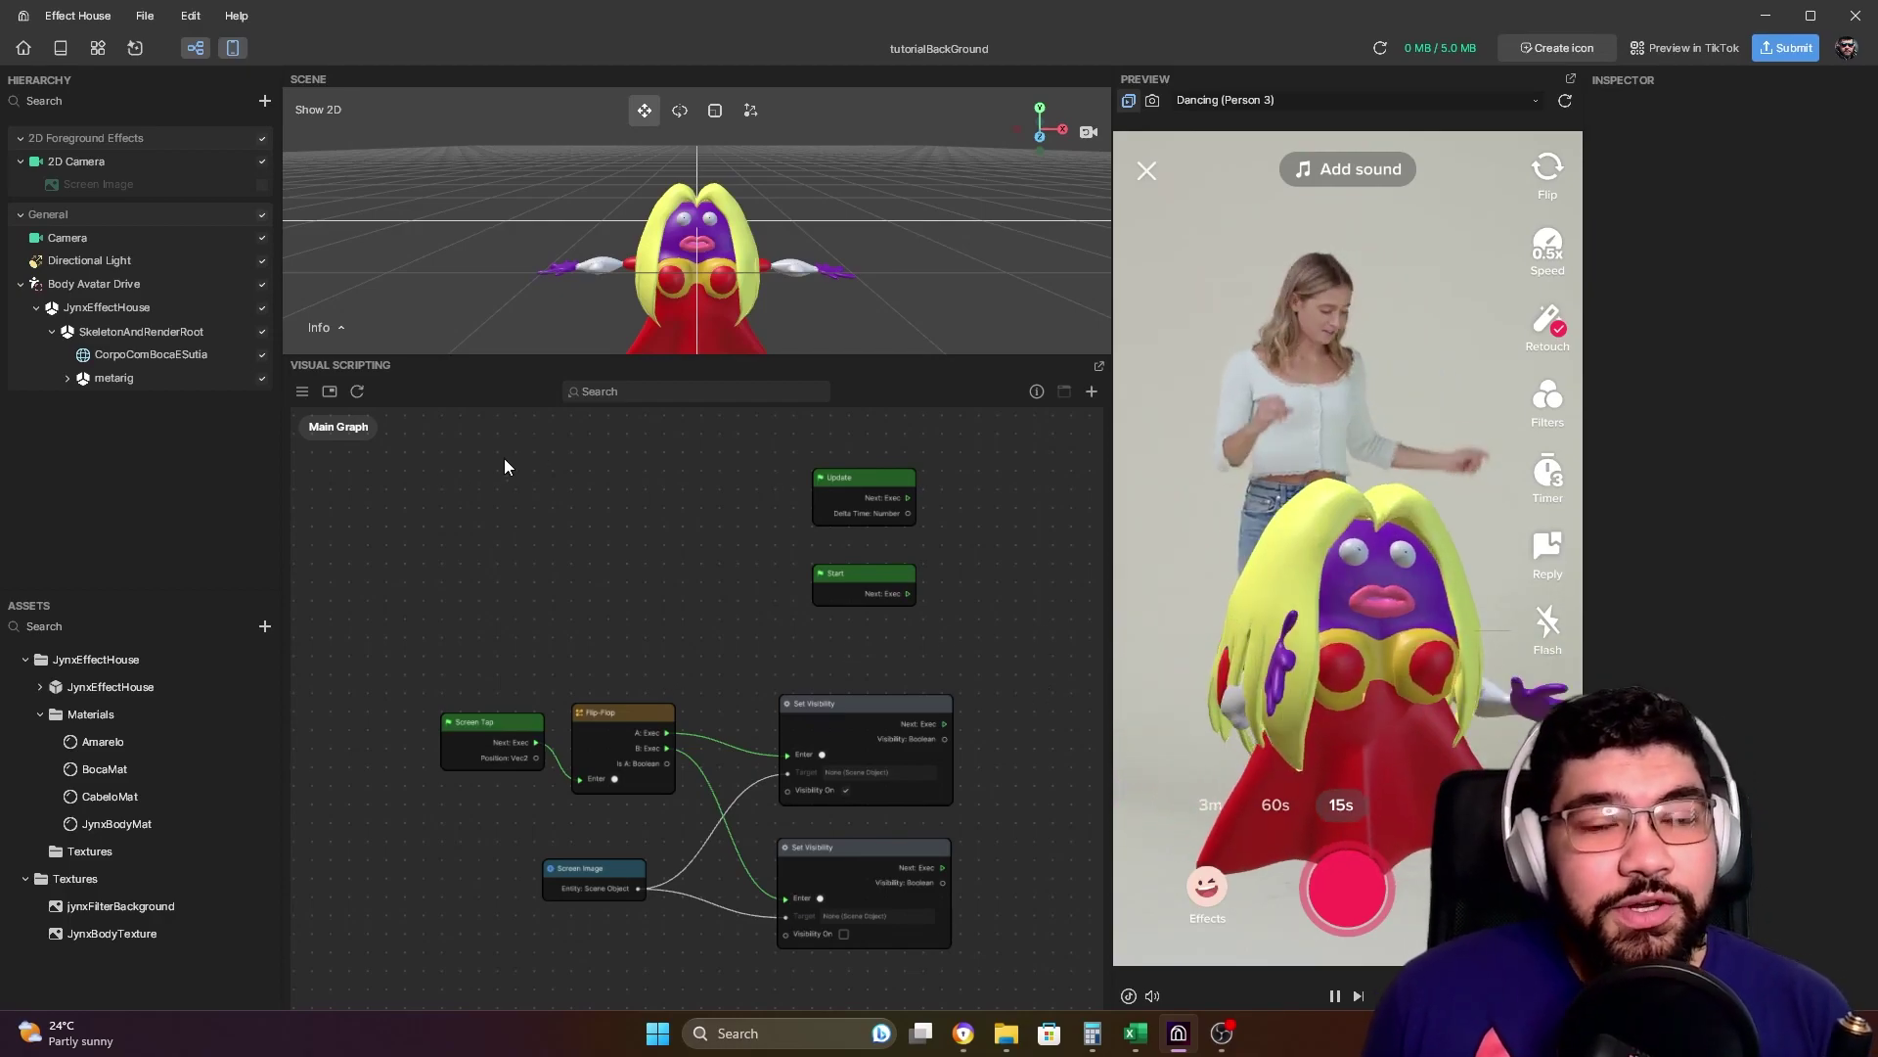
Tap the preview to swap the dancer's room background for the fantasy landscape.
scroll(947, 636, "down", 1)
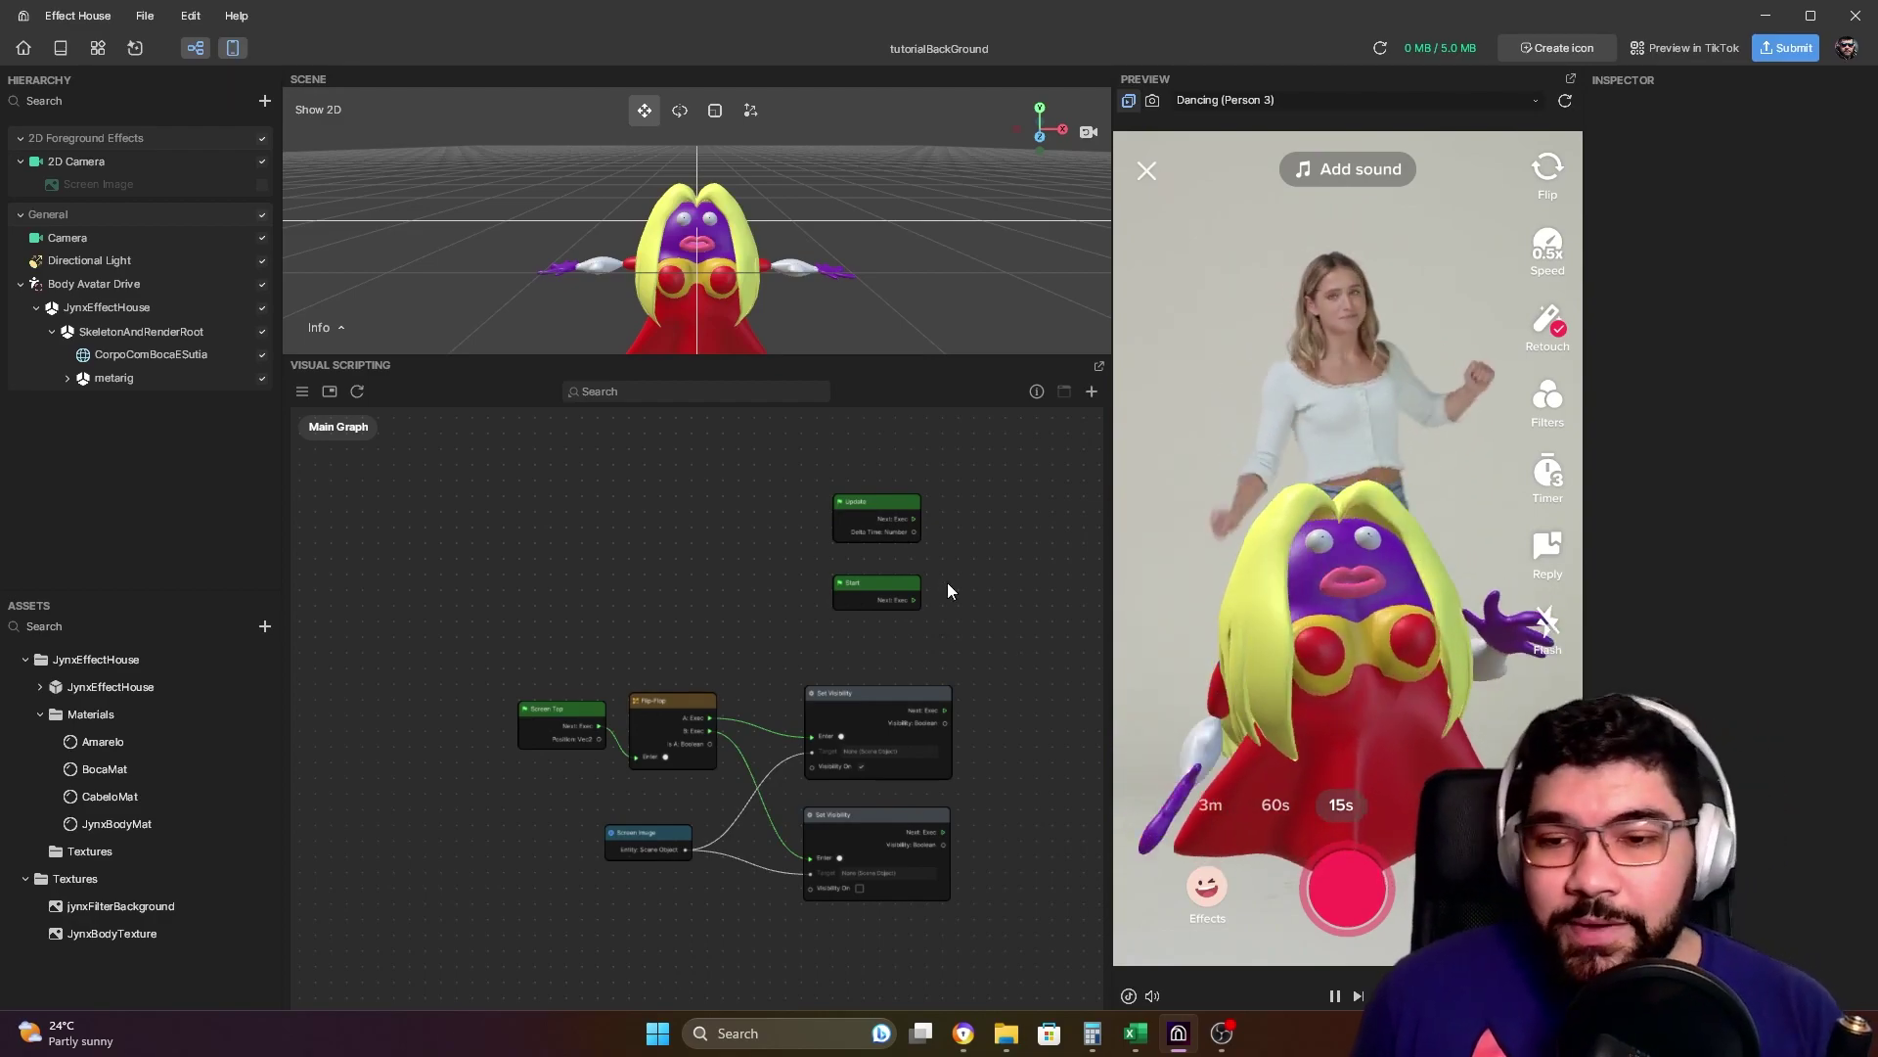
scroll(597, 536, "down", 2)
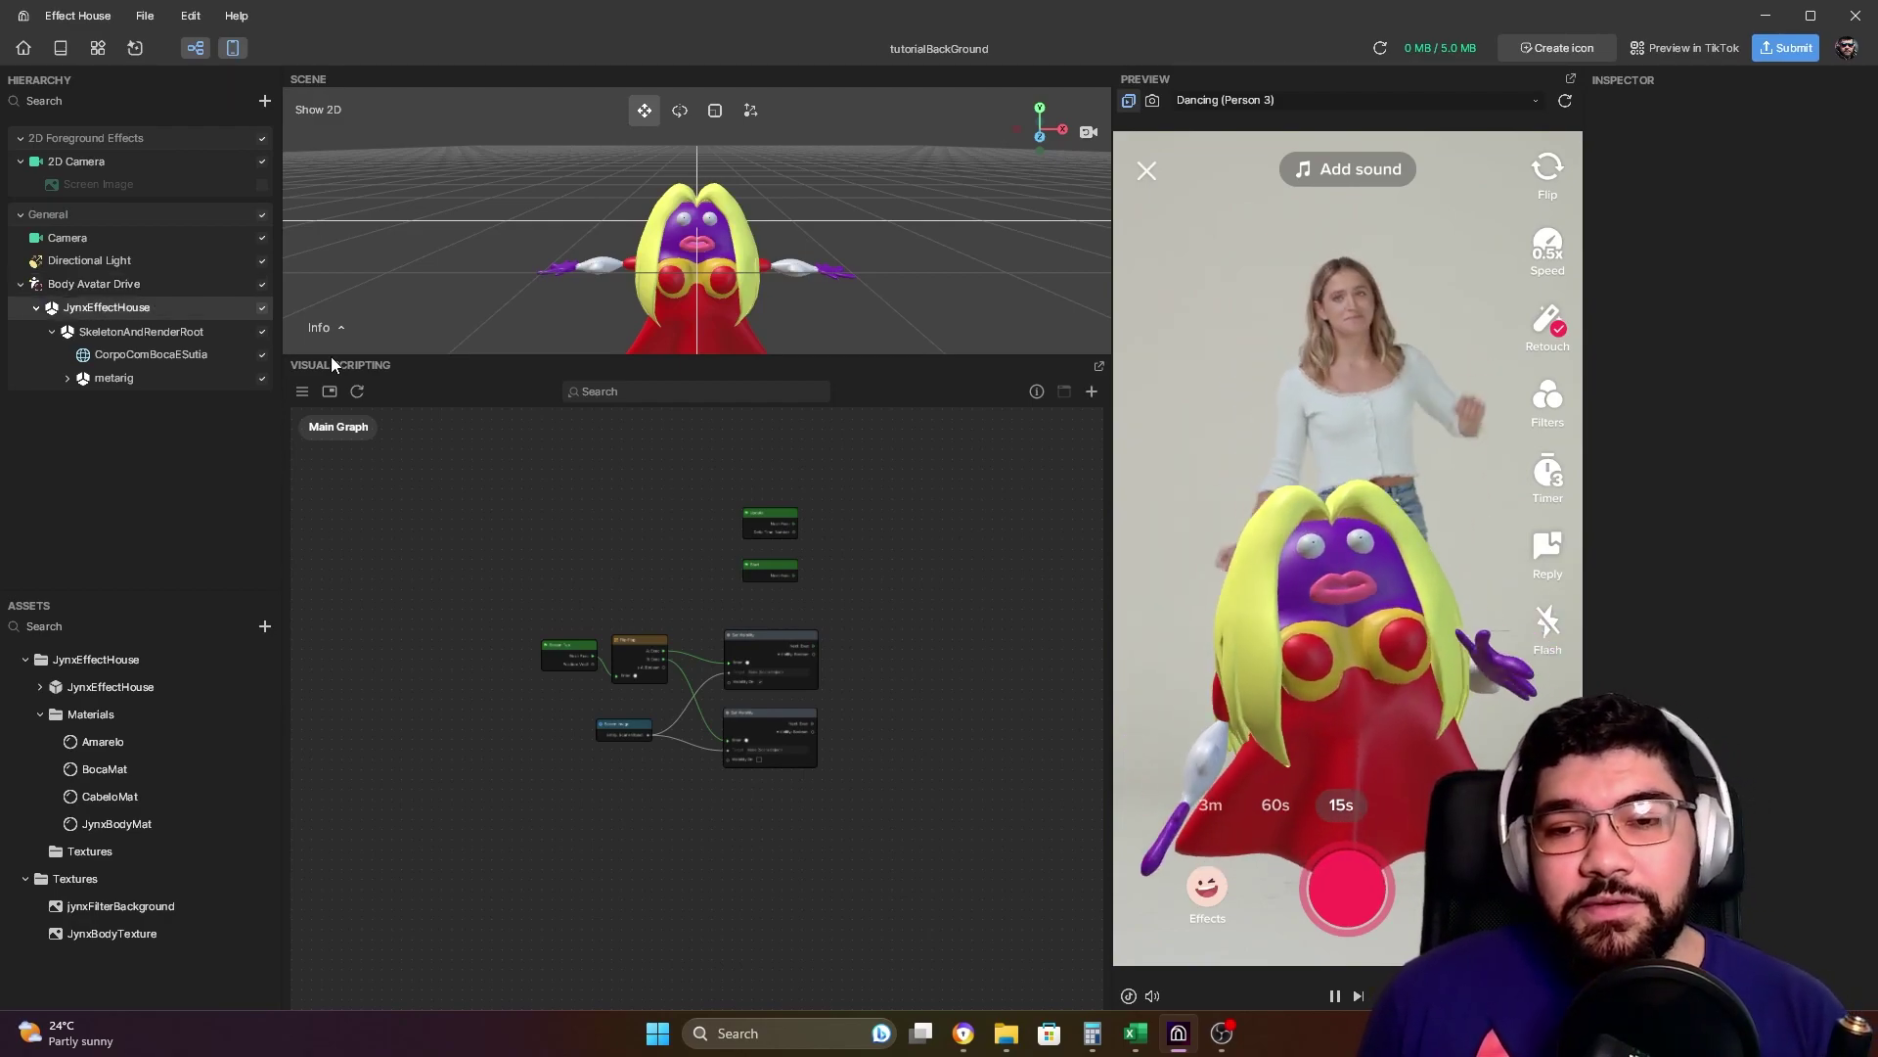
scroll(859, 585, "up", 2)
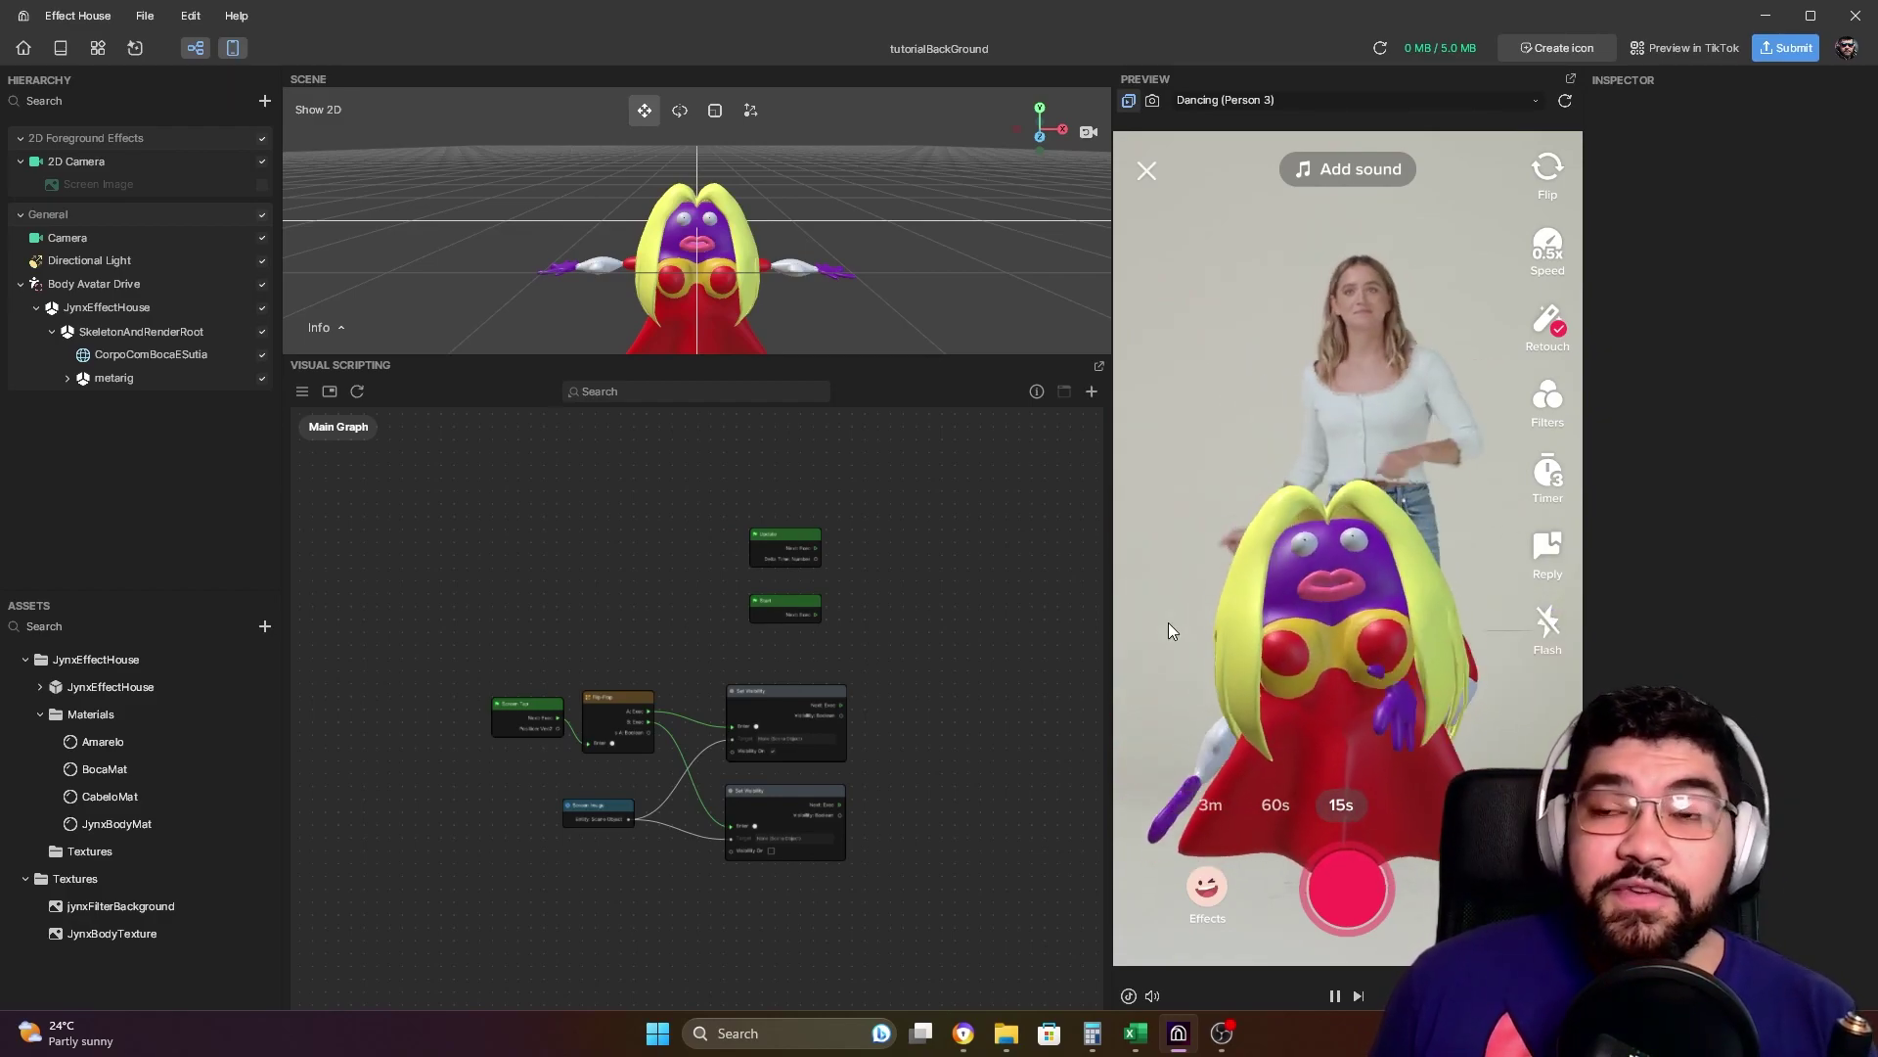
left_click(1189, 585)
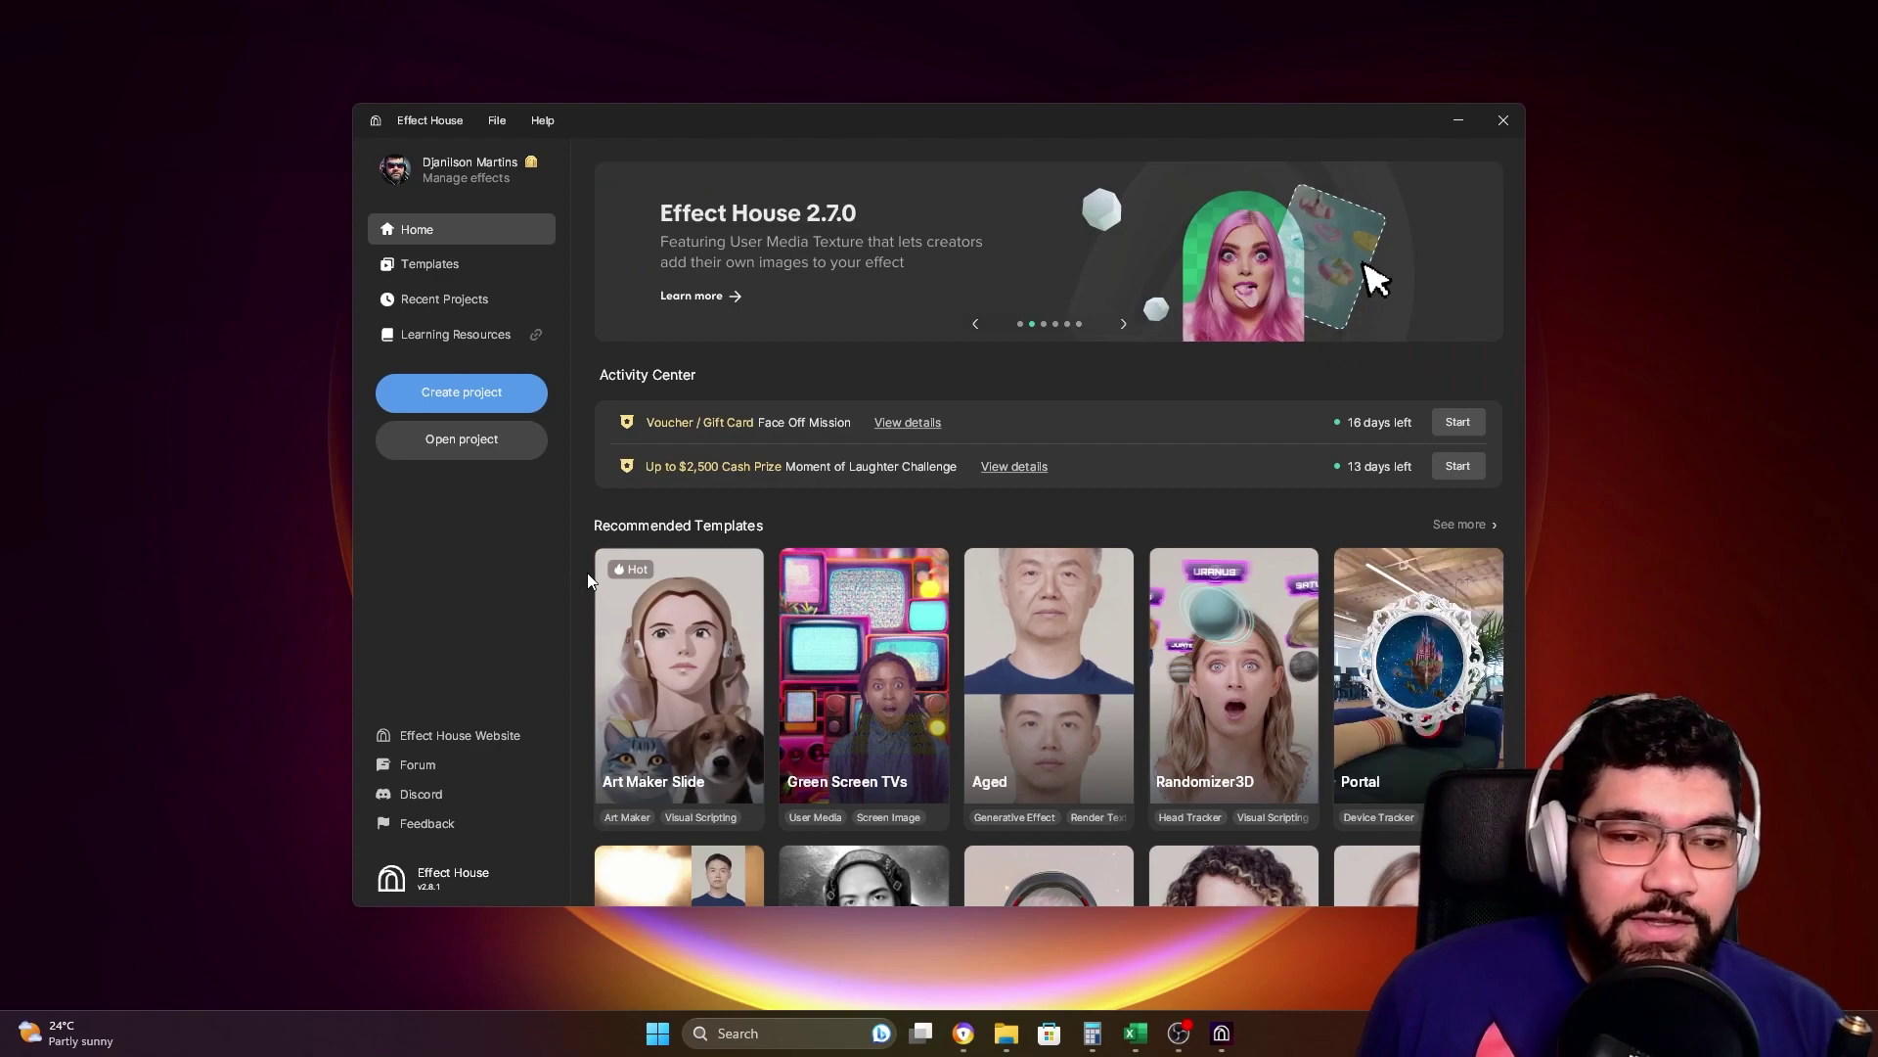
Create a new blank Untitled project from the Home screen.
left_click(486, 397)
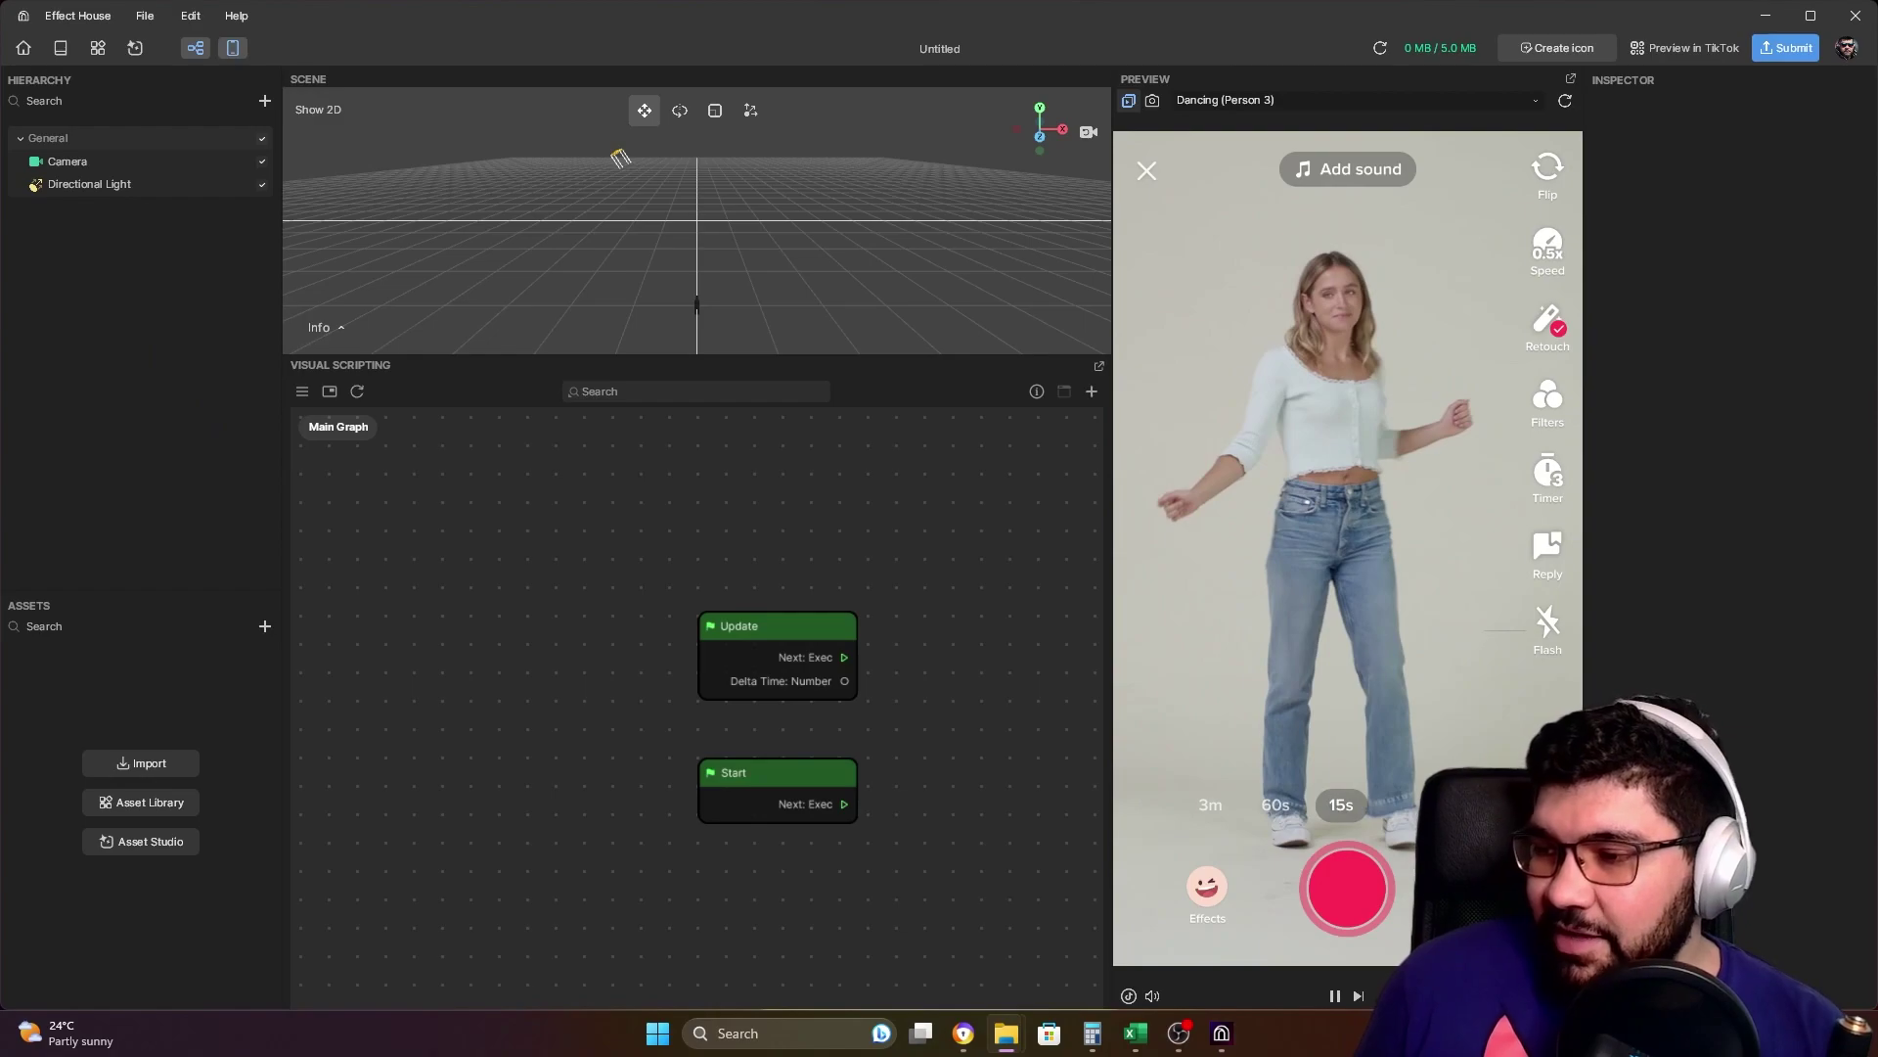
Import JynxEffectHouse.fbx with its materials and add an AR Tracking Body Avatar Drive object.
left_click_drag(1059, 666, 102, 699)
left_click(1058, 600)
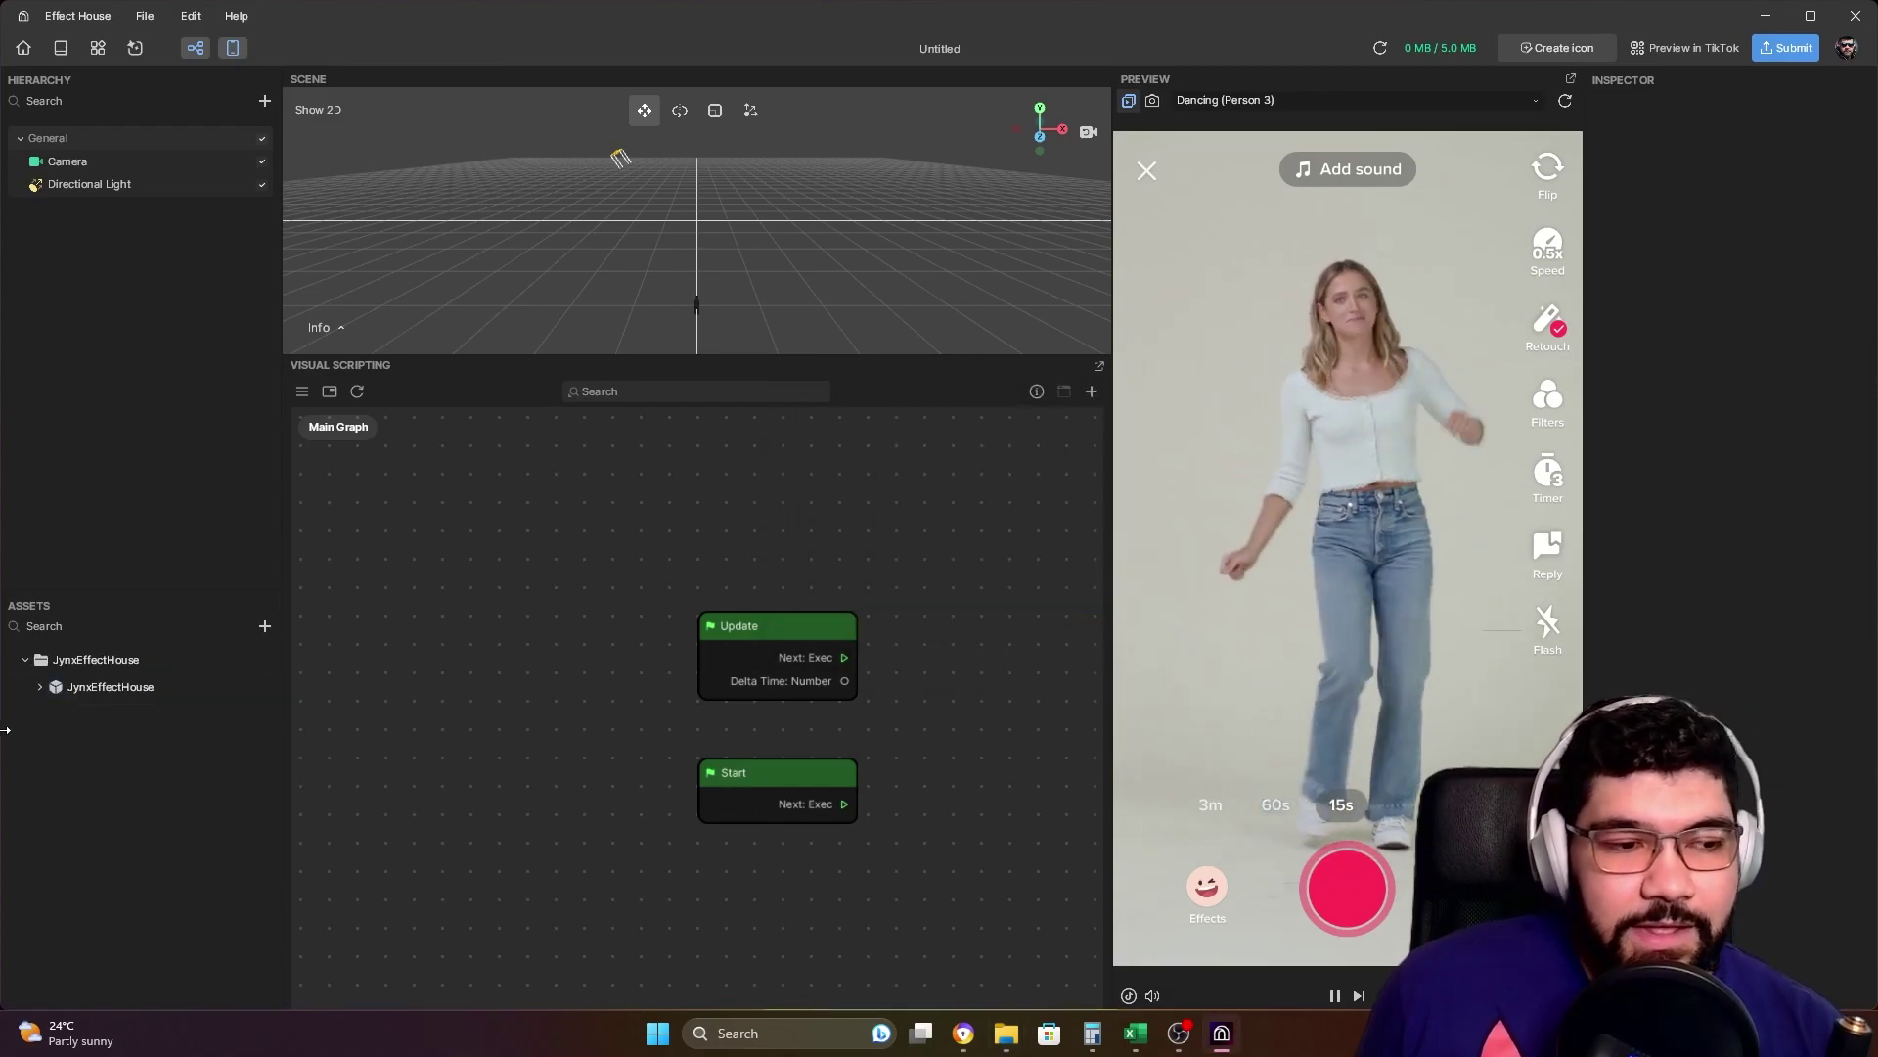
left_click(154, 789)
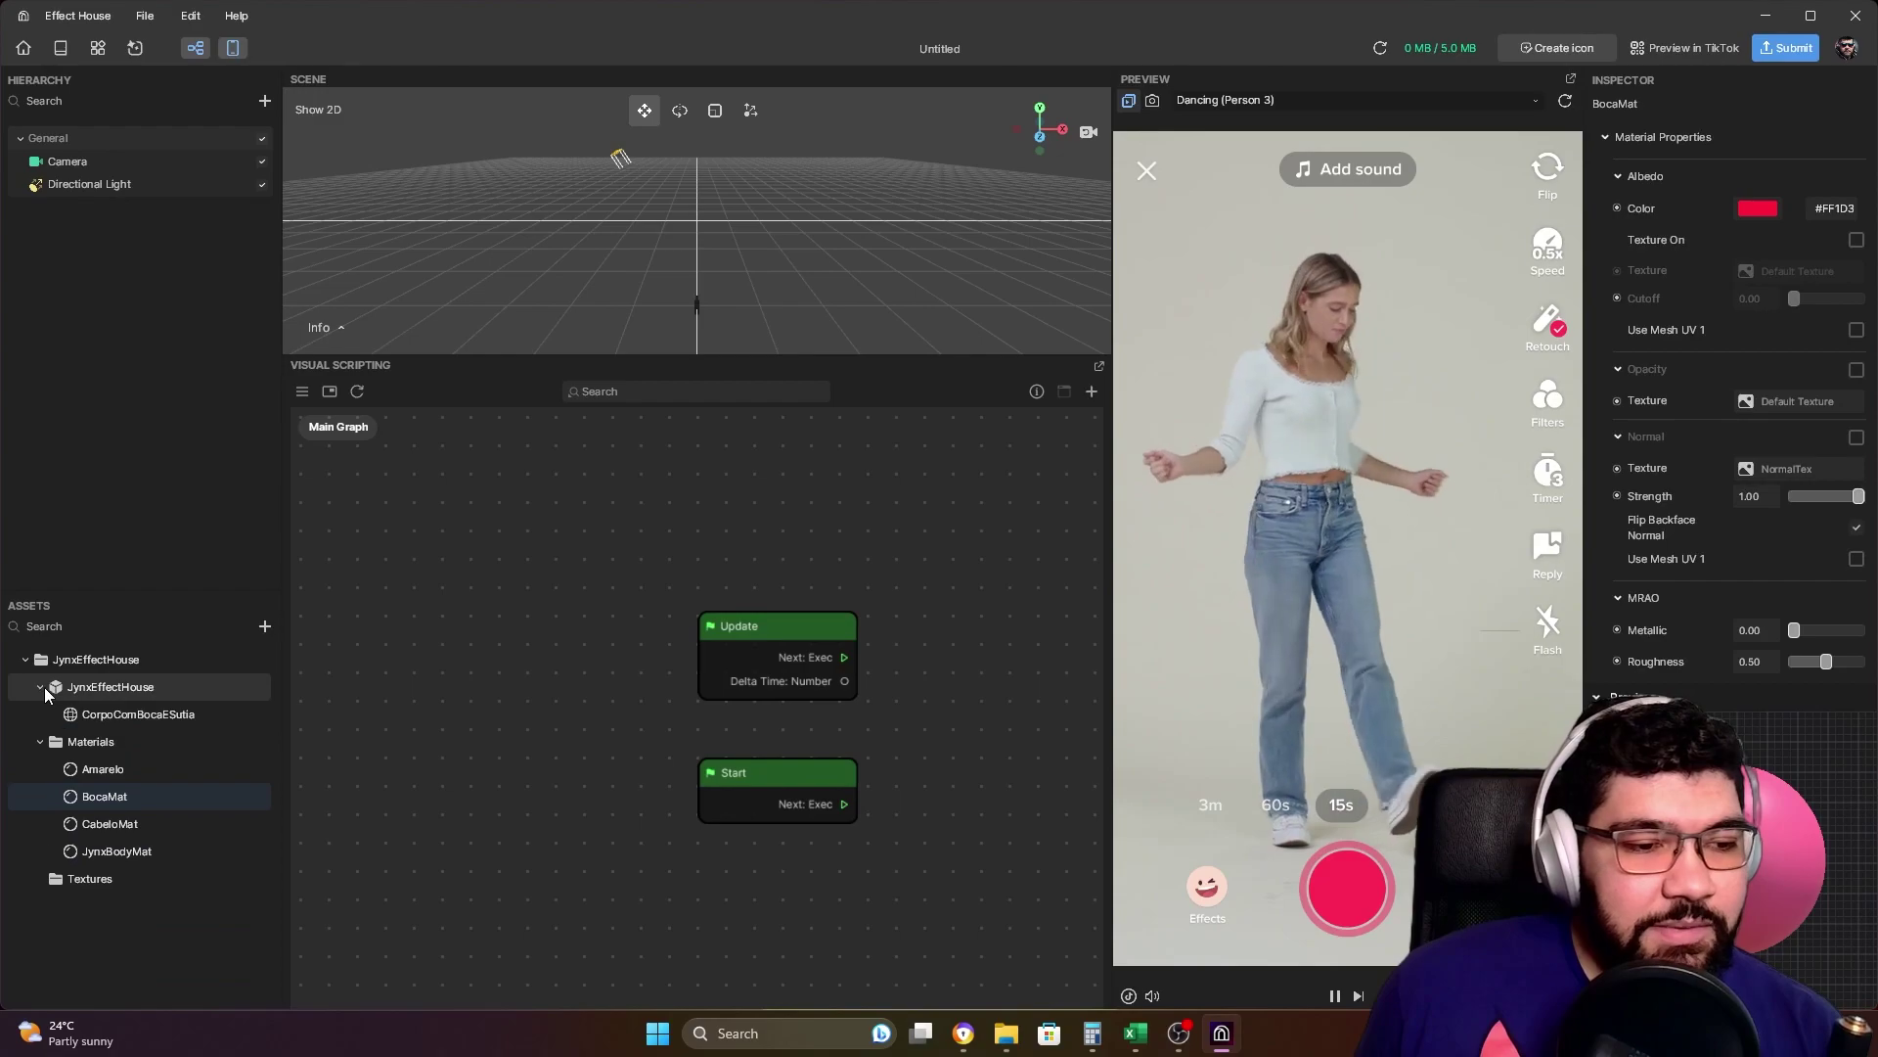
left_click(40, 687)
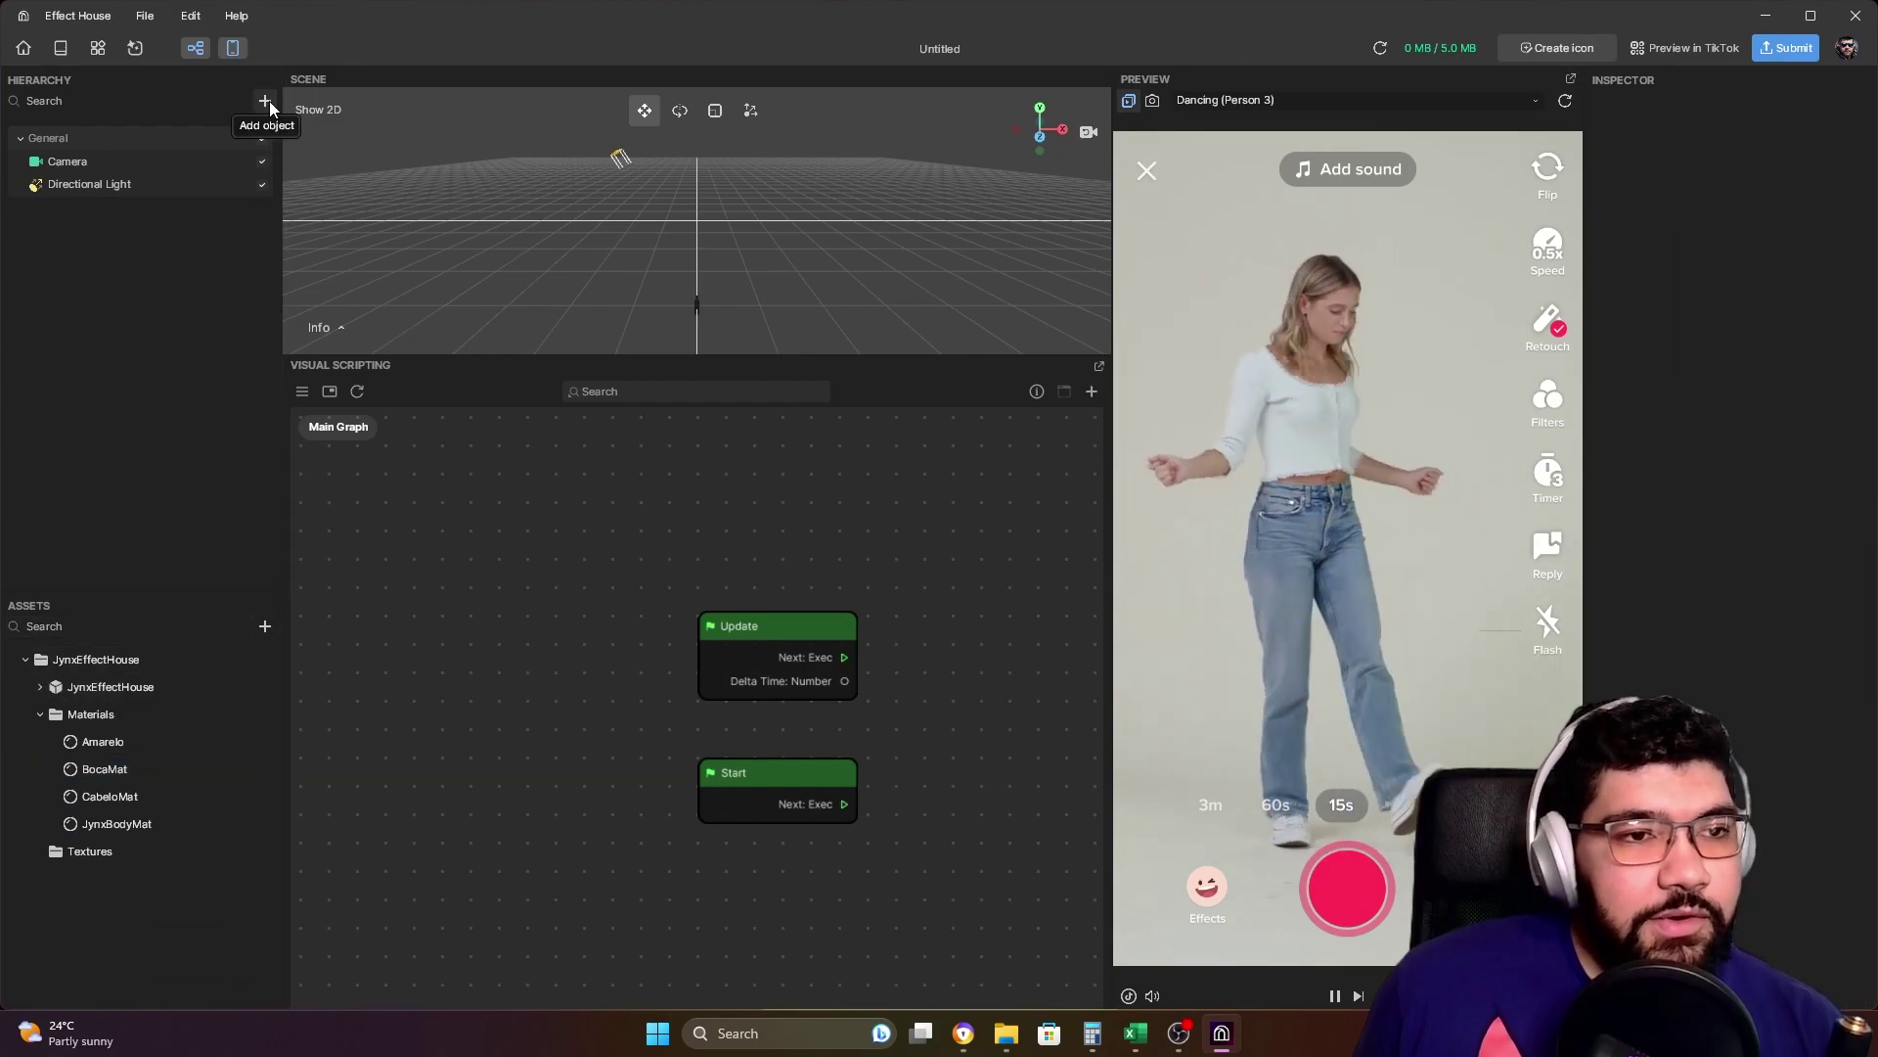
left_click(265, 102)
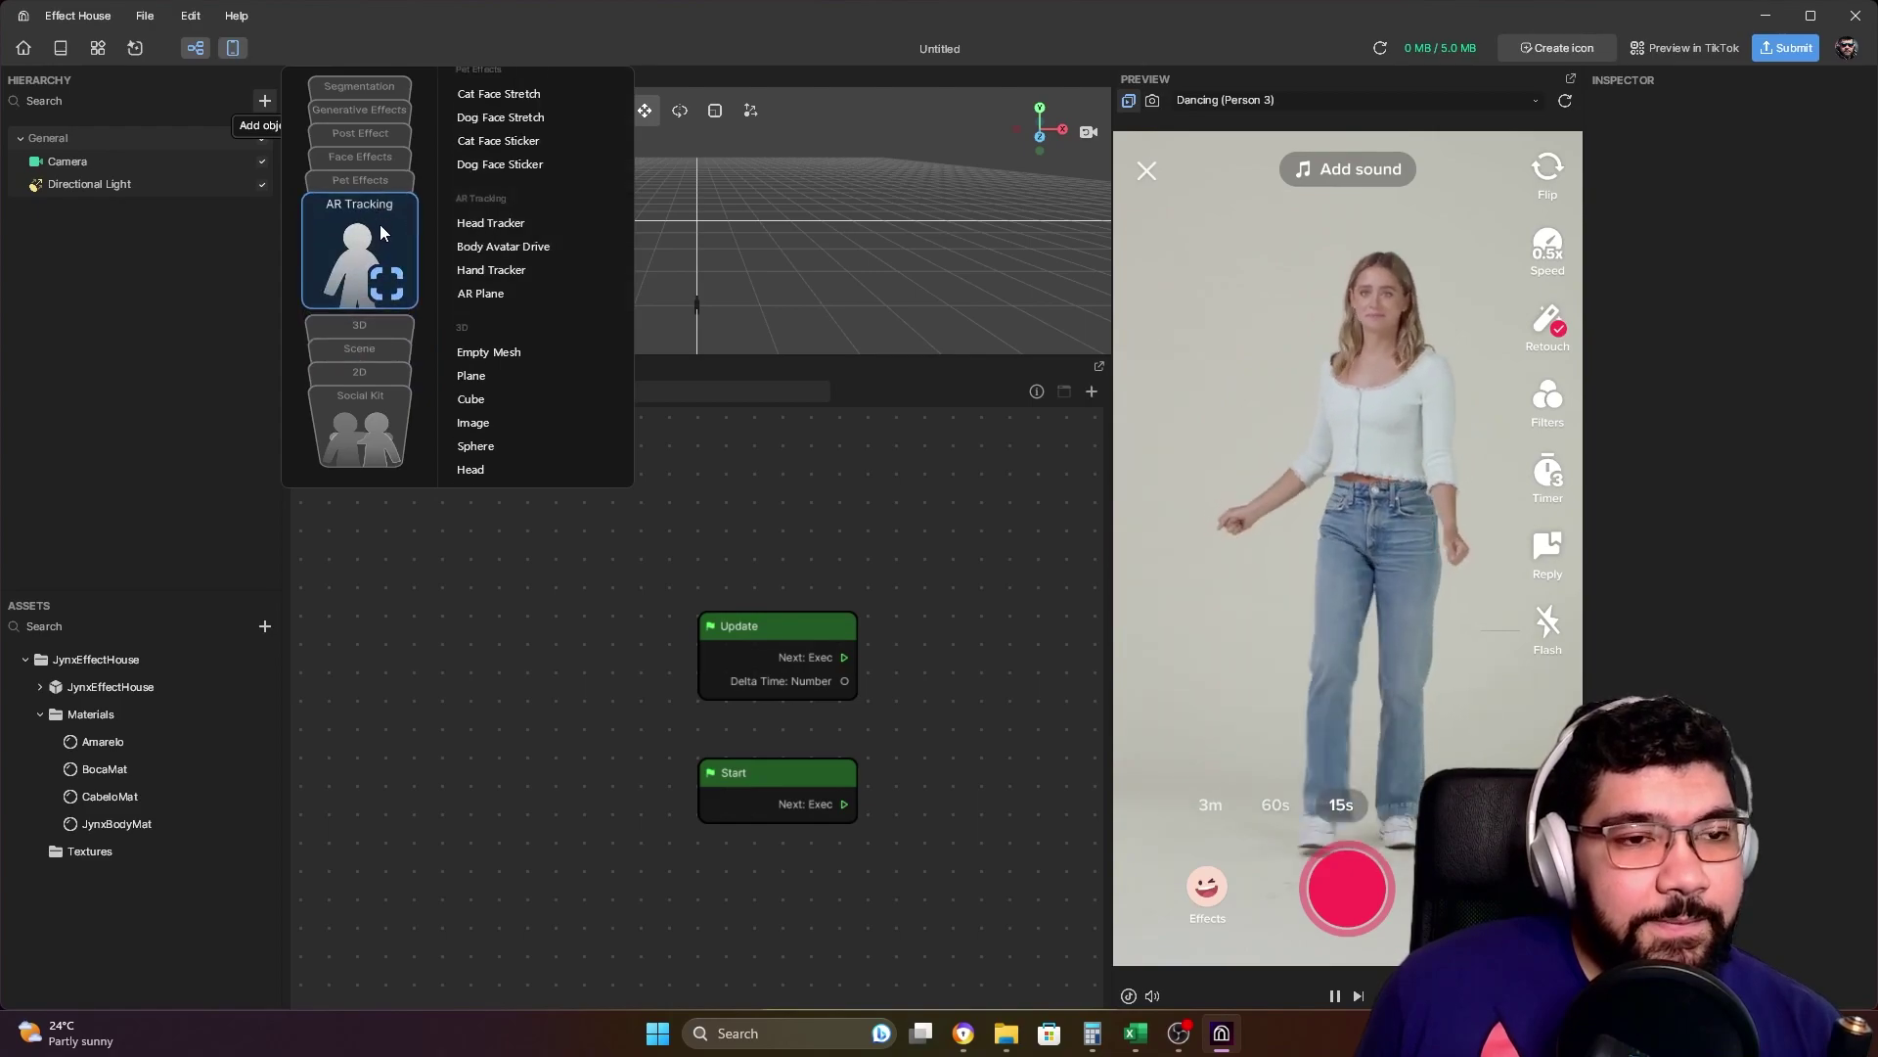
left_click(506, 246)
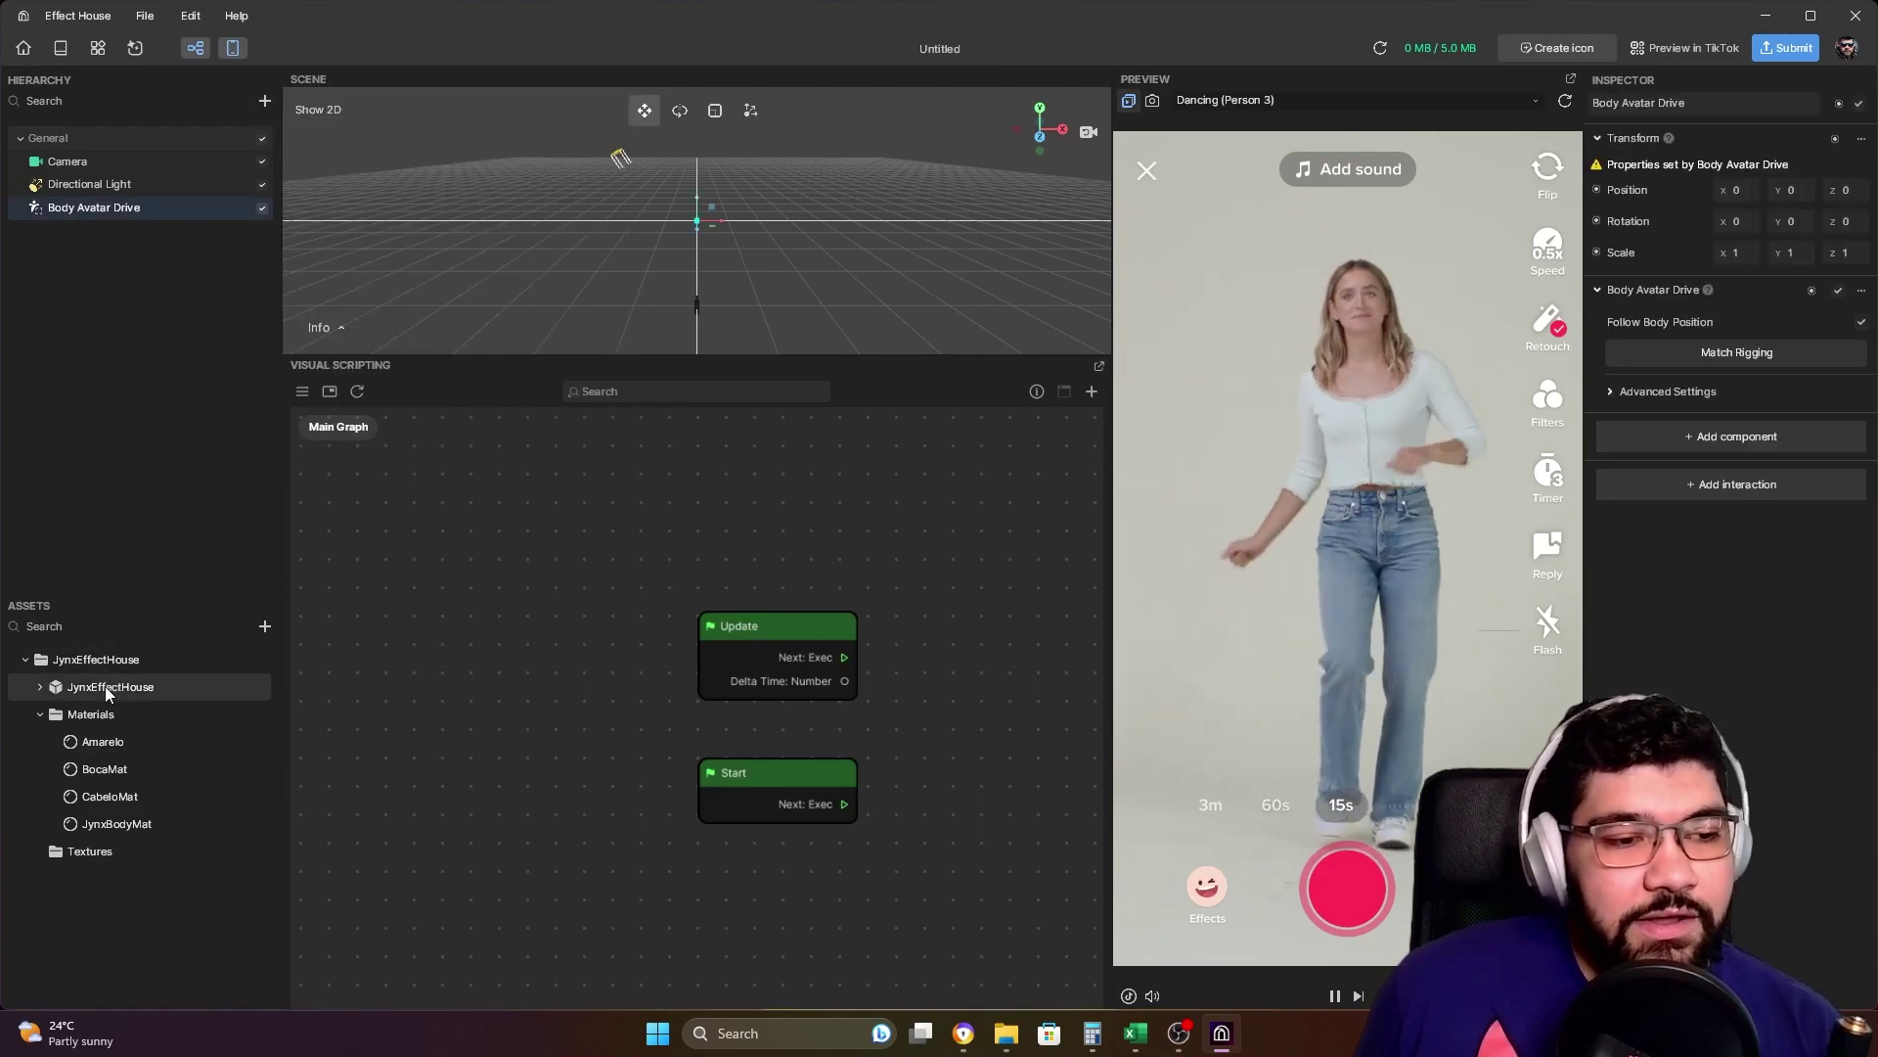
Nest the JynxEffectHouse model under Body Avatar Drive, then select Body Avatar Drive.
left_click_drag(104, 686, 80, 213)
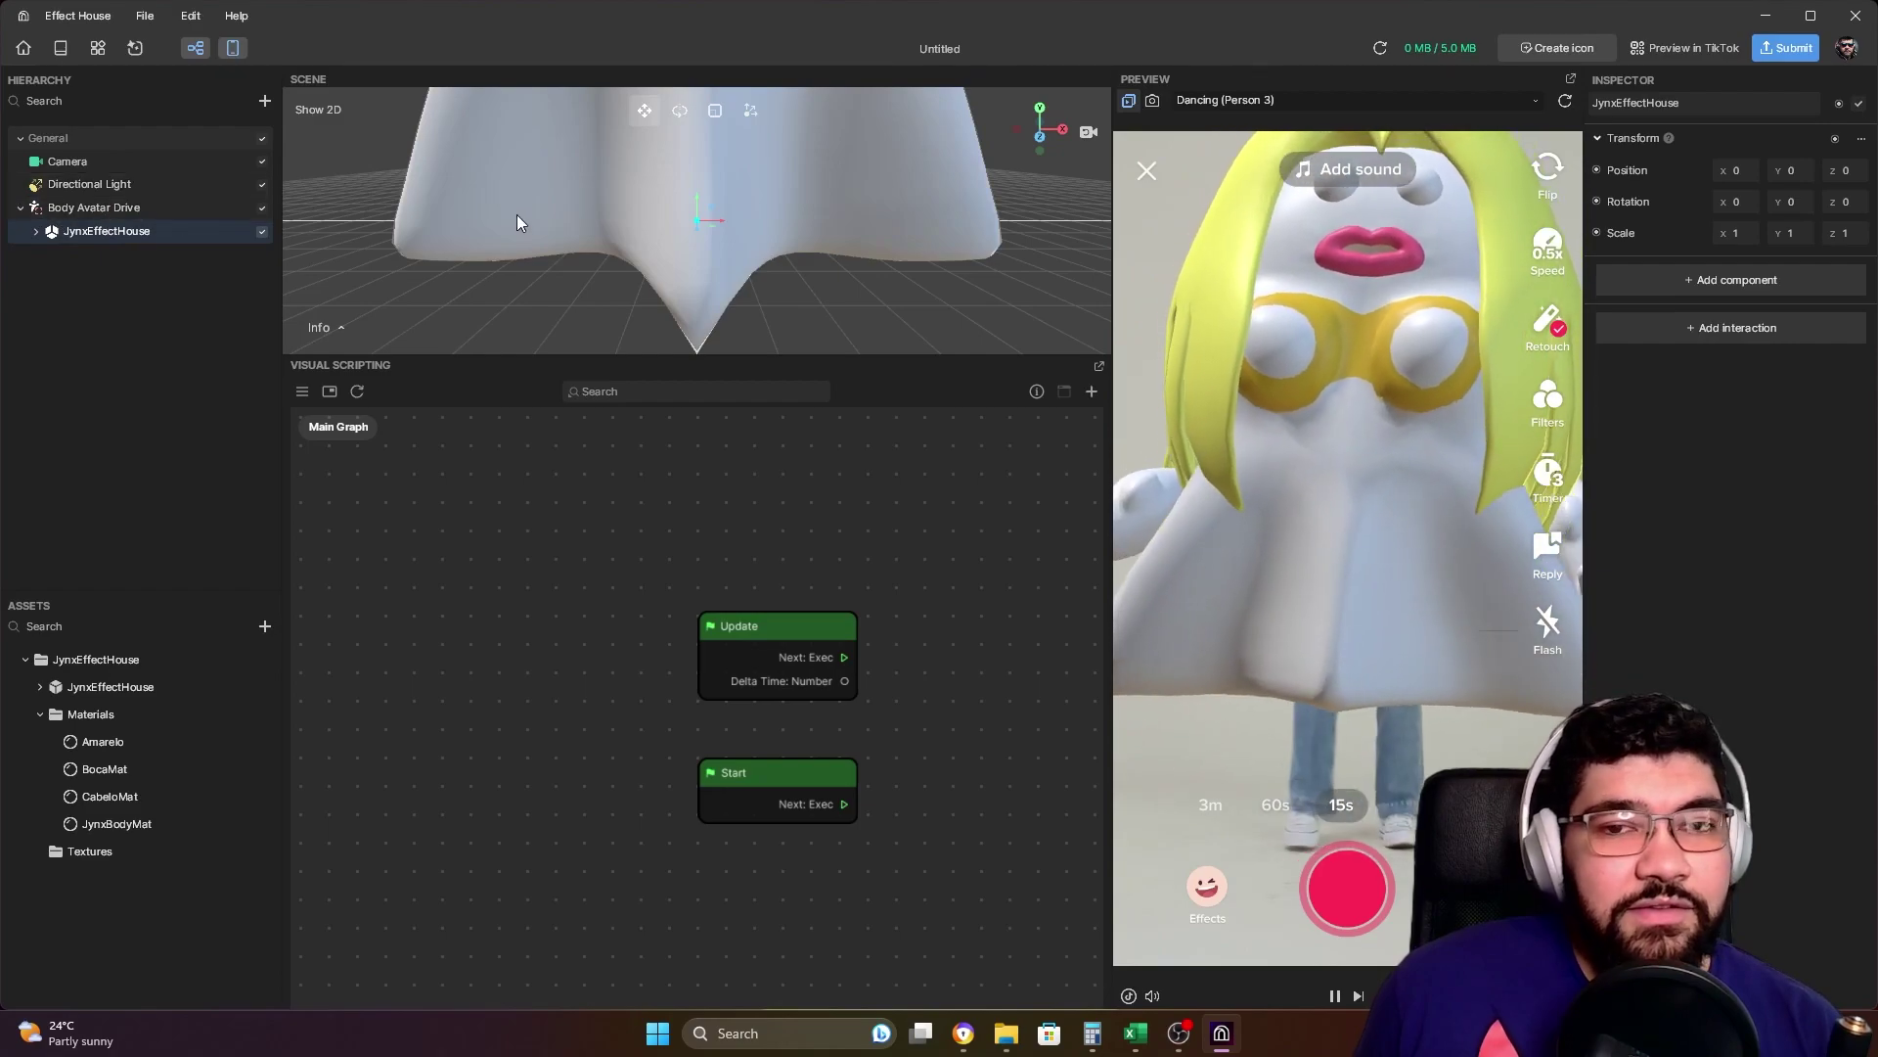
scroll(660, 349, "down", 5)
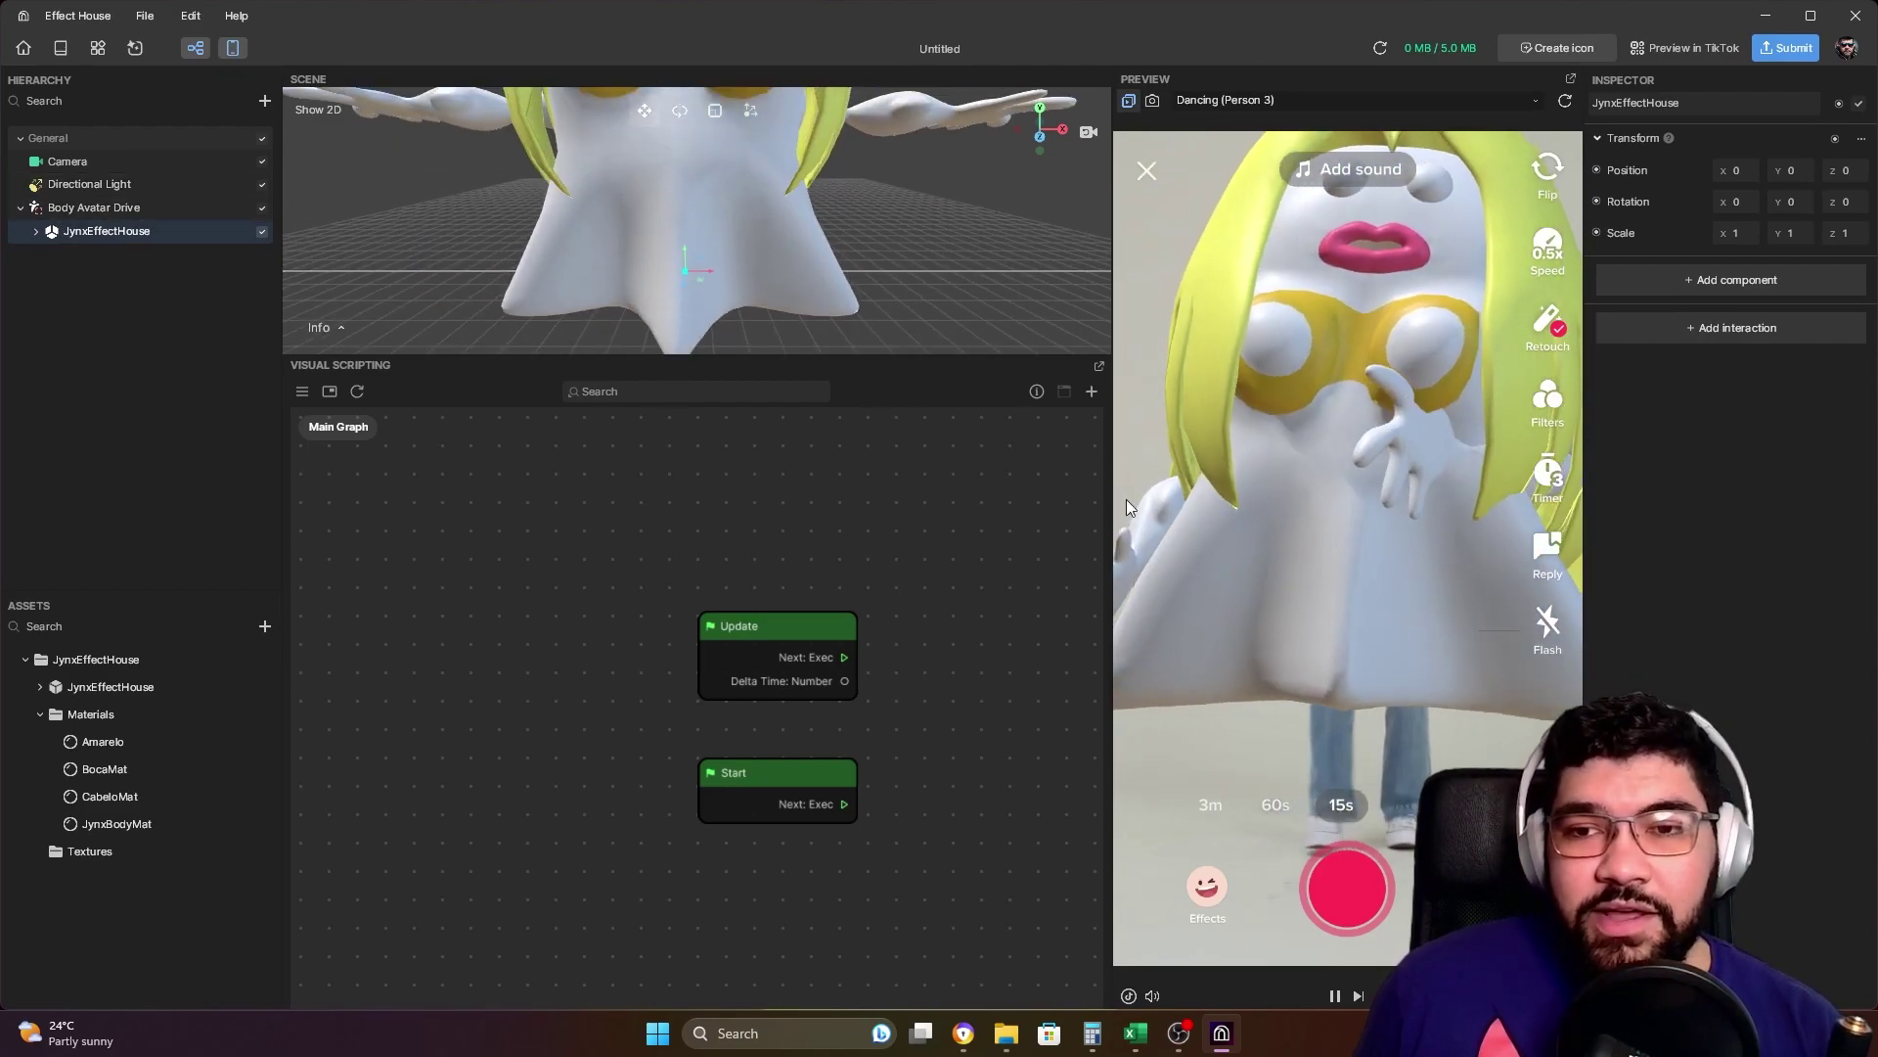
scroll(818, 221, "down", 5)
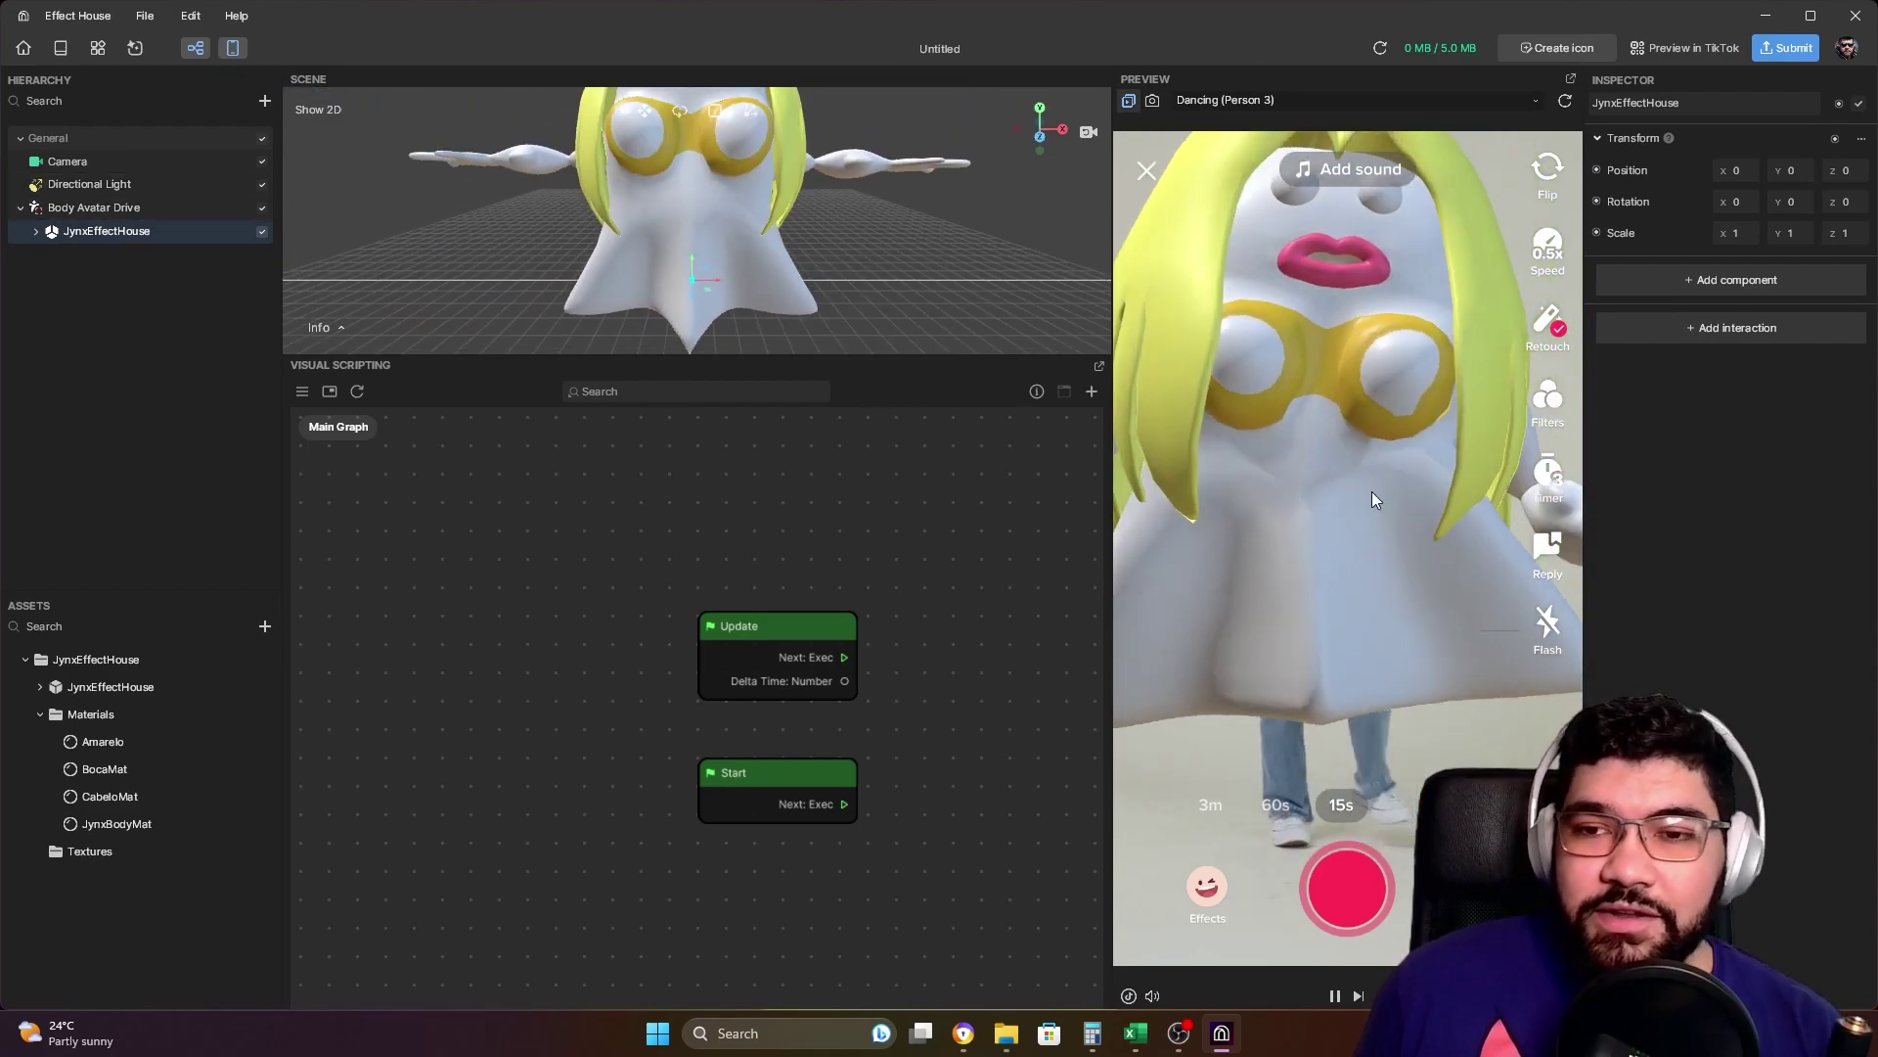
left_click(1346, 435)
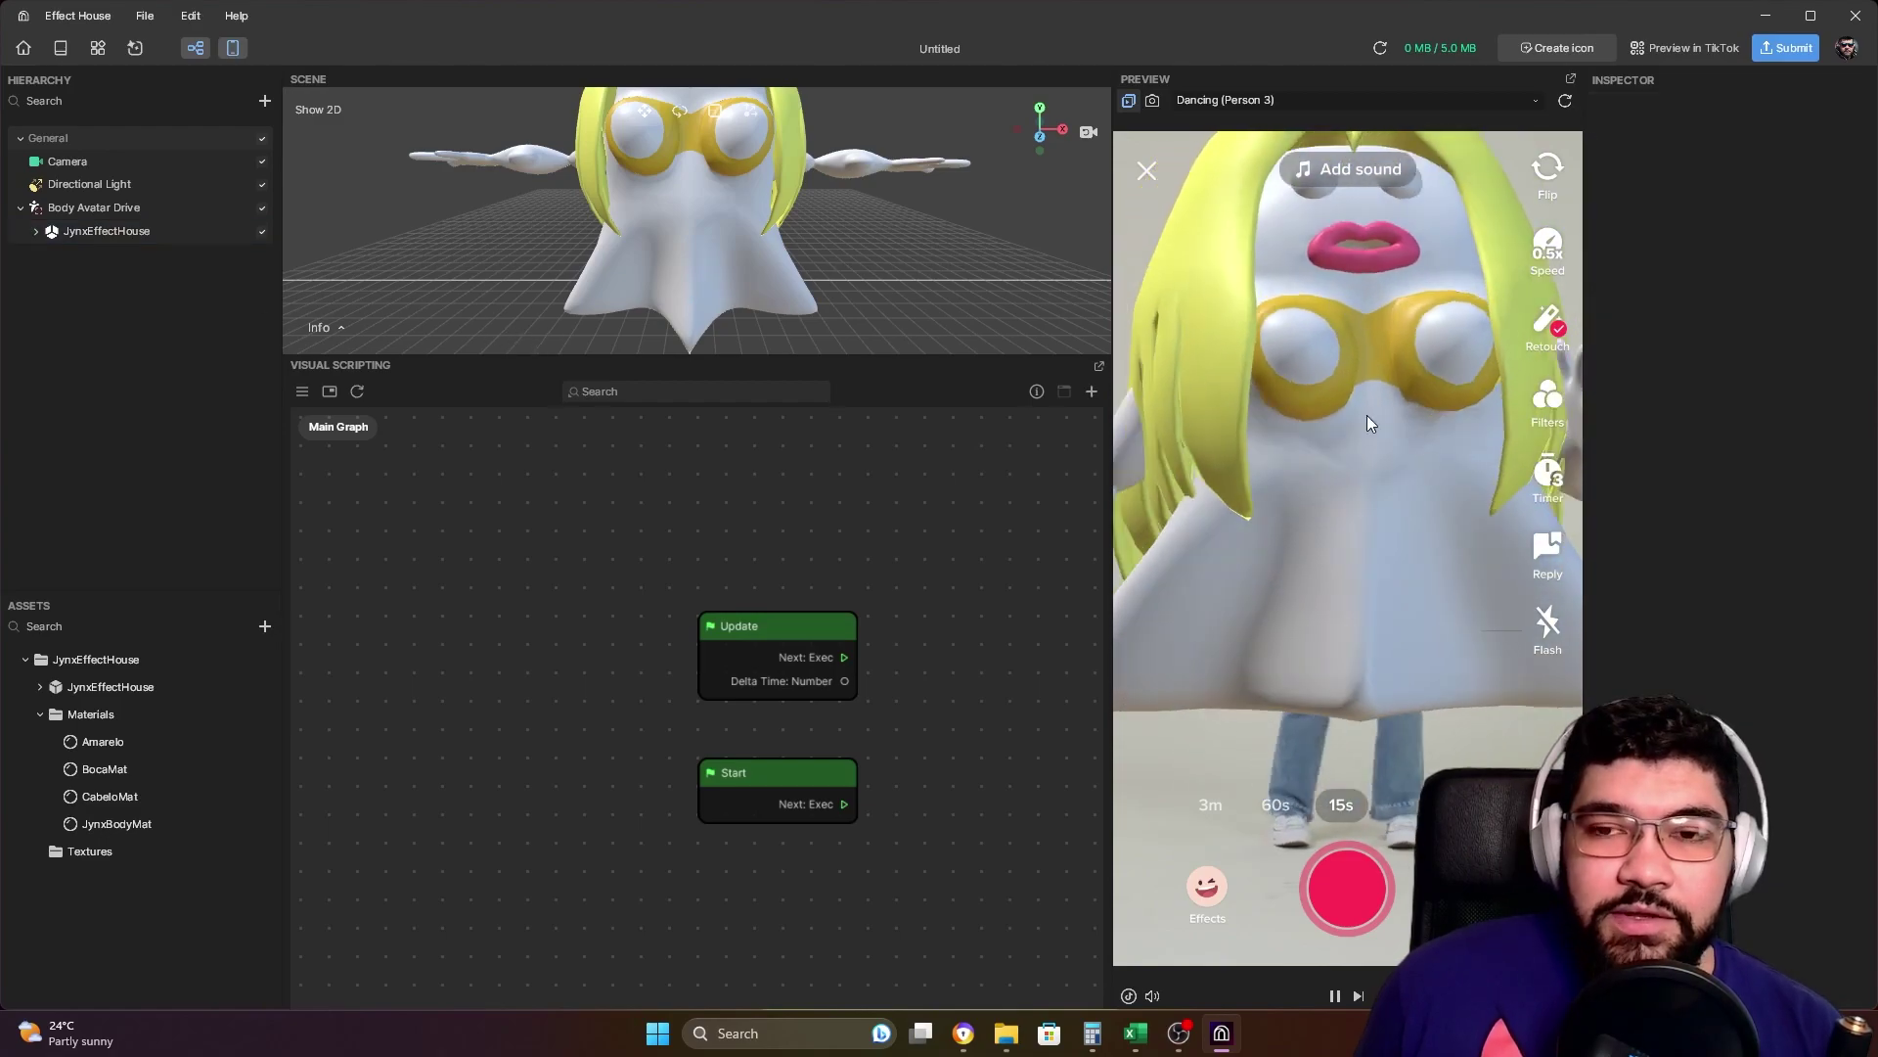
left_click(115, 207)
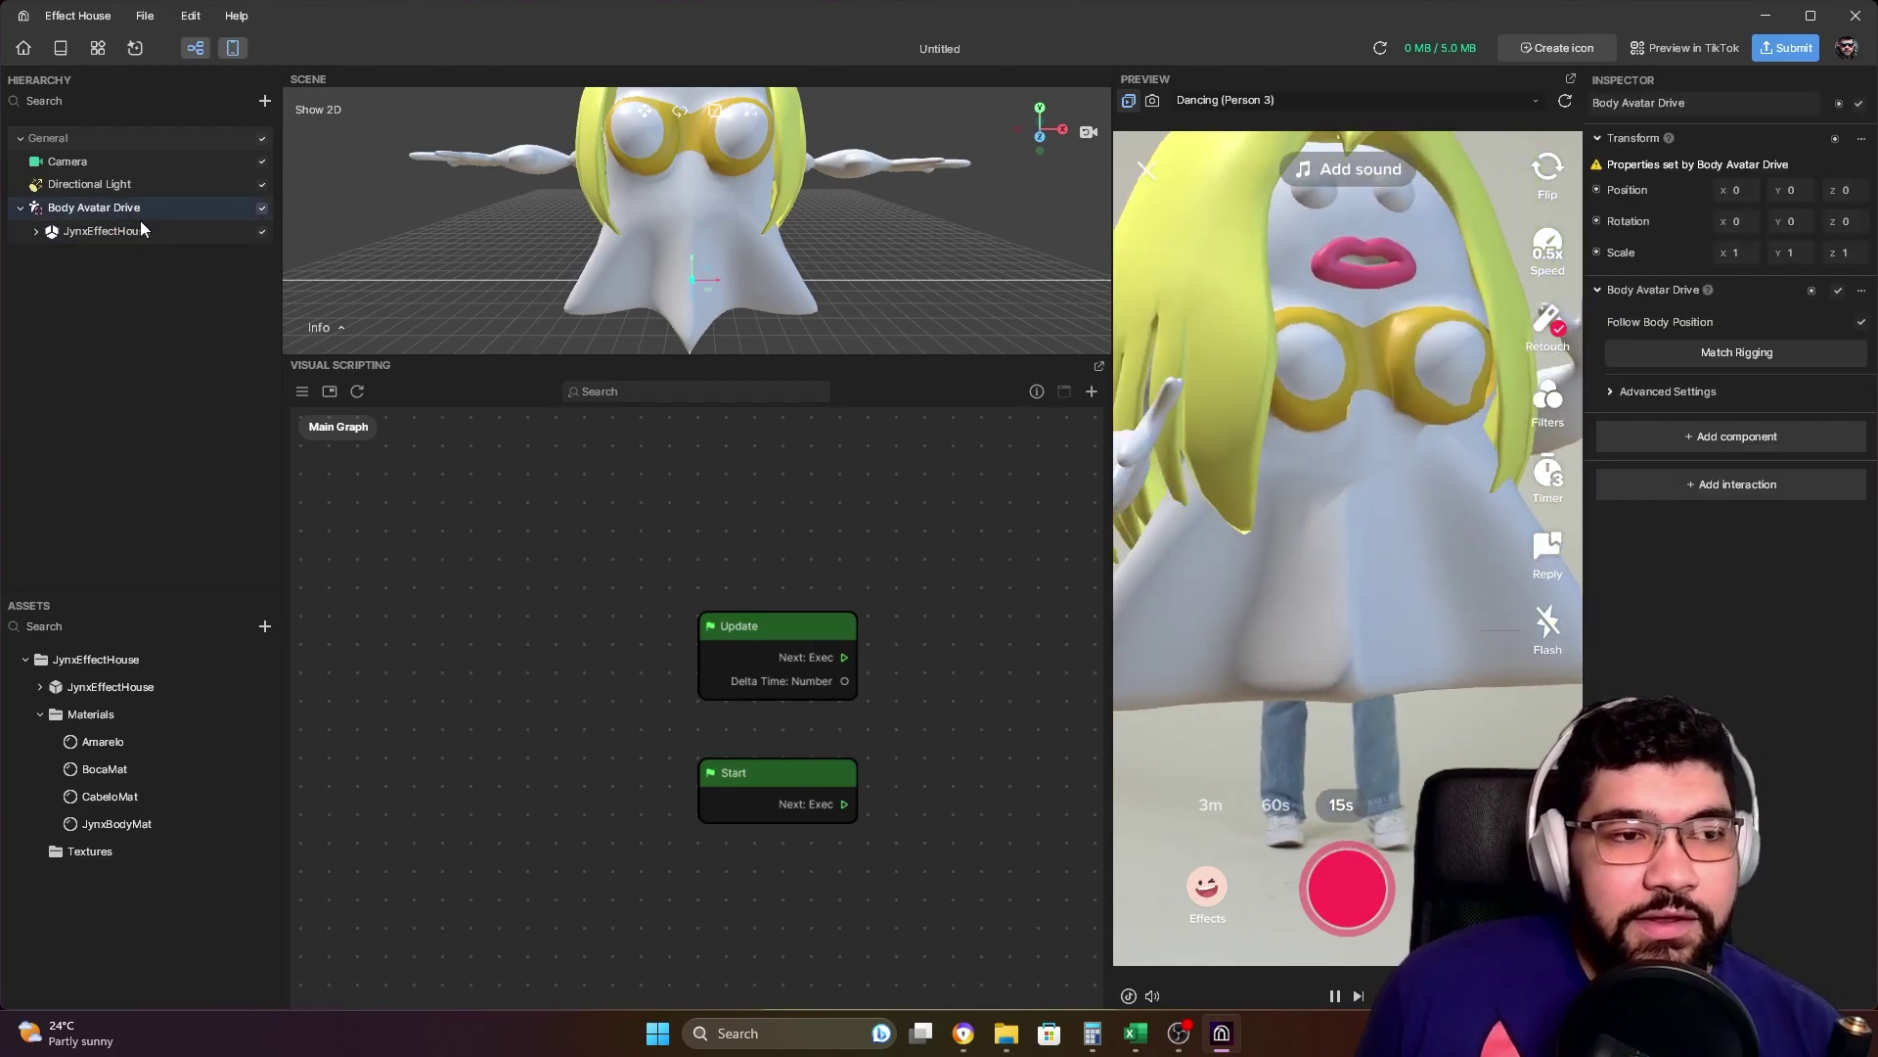
Turn off Follow Body Position on the Body Avatar Drive.
left_click(1862, 324)
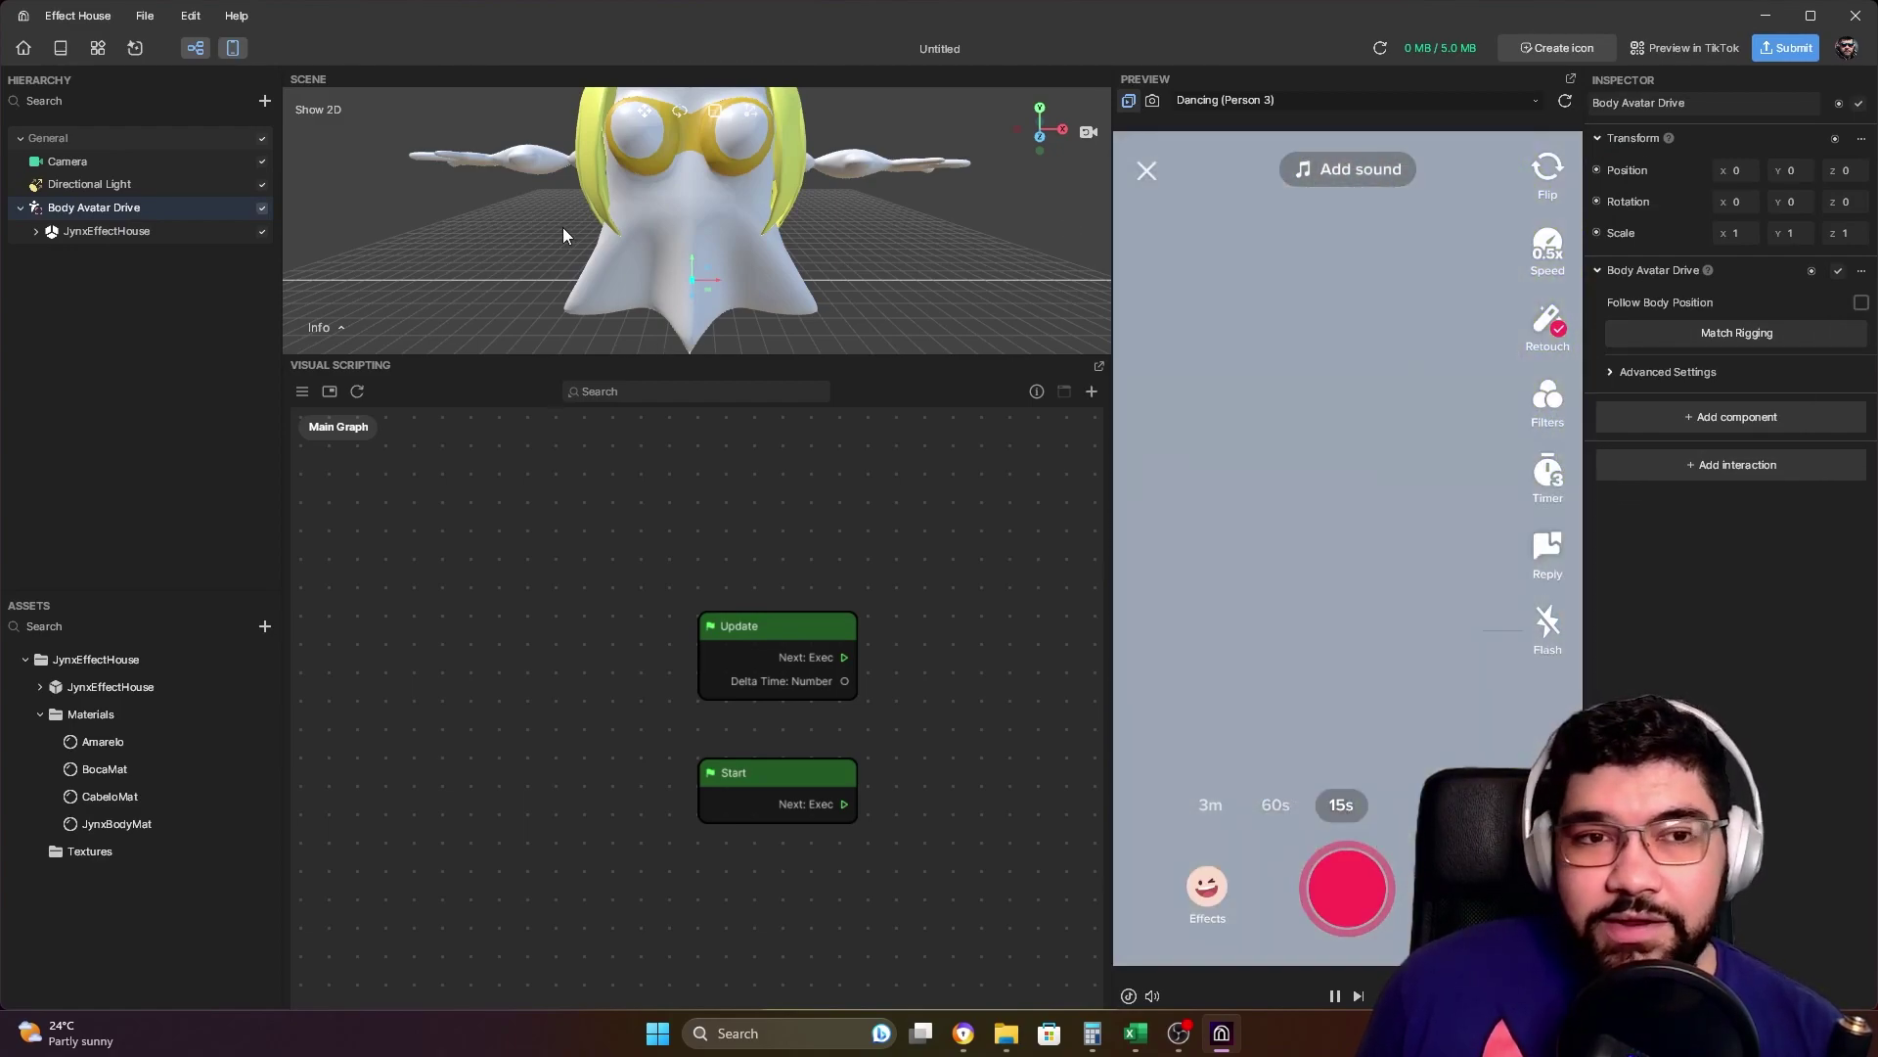
scroll(737, 282, "down", 2)
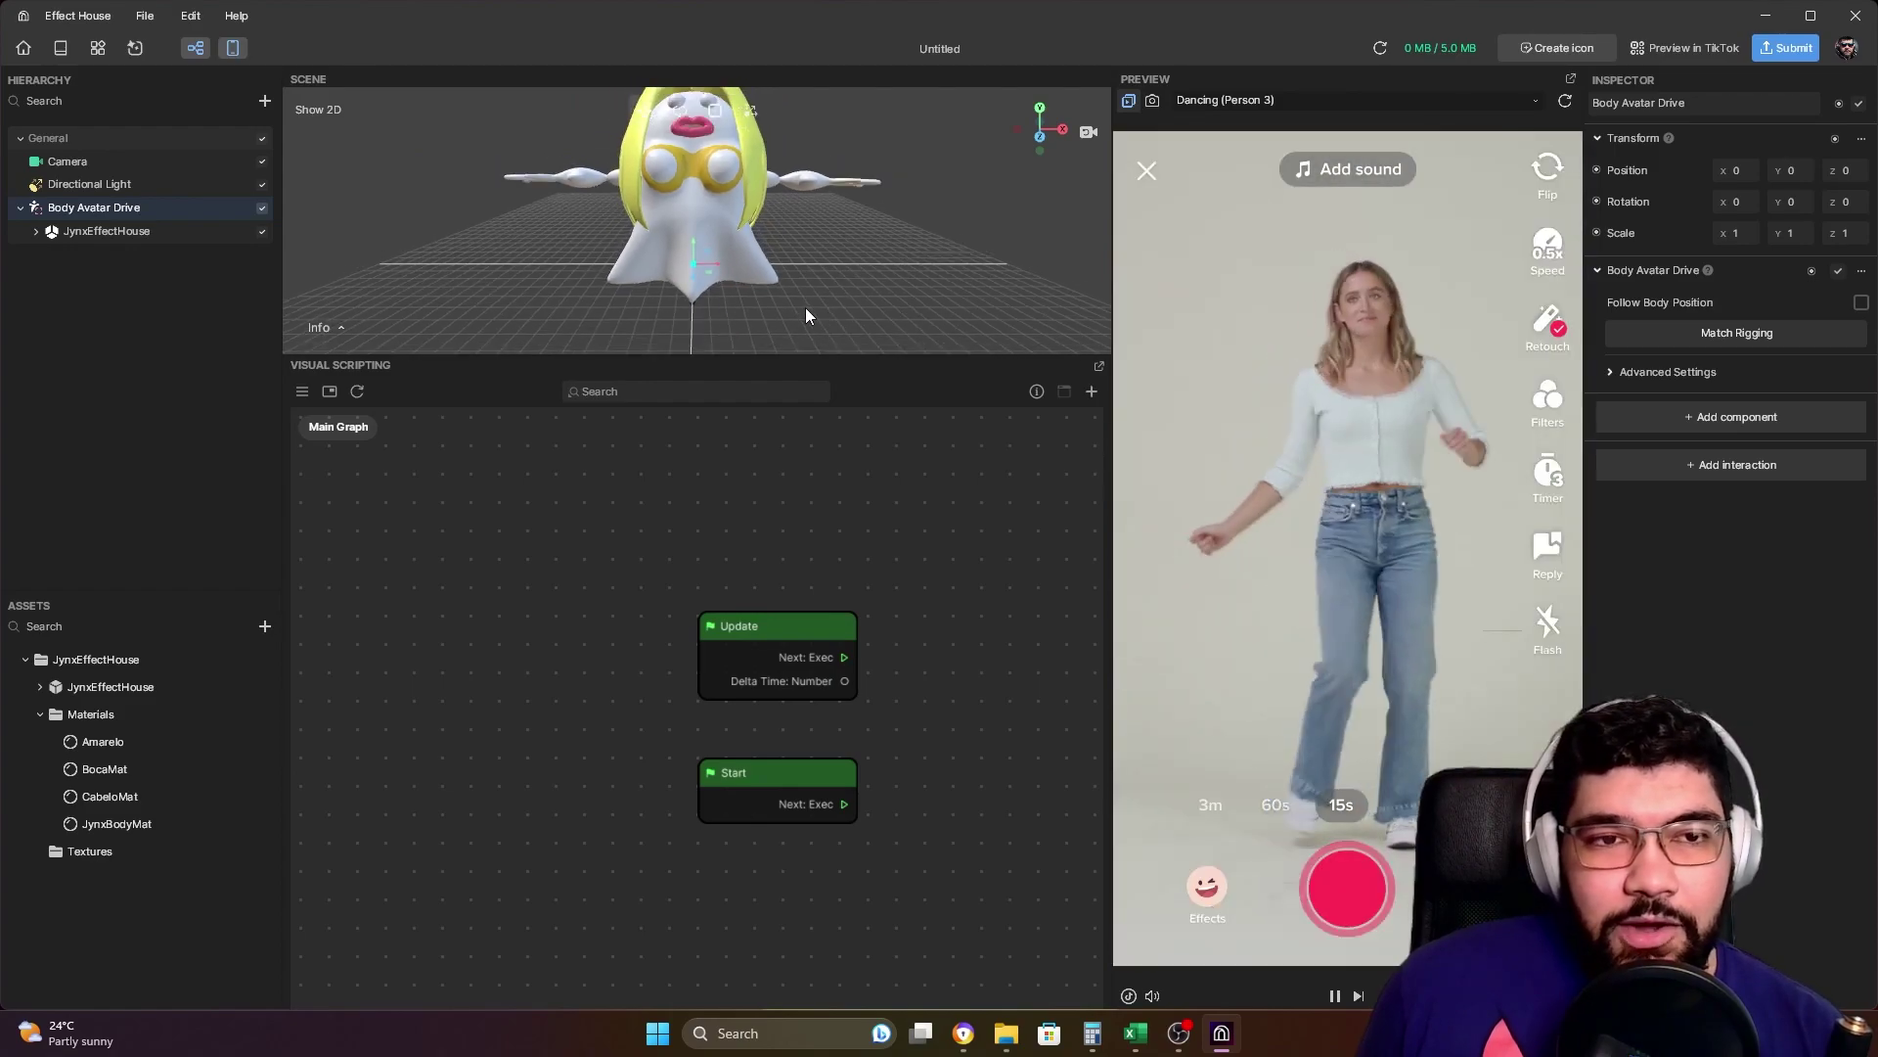
scroll(832, 310, "up", 2)
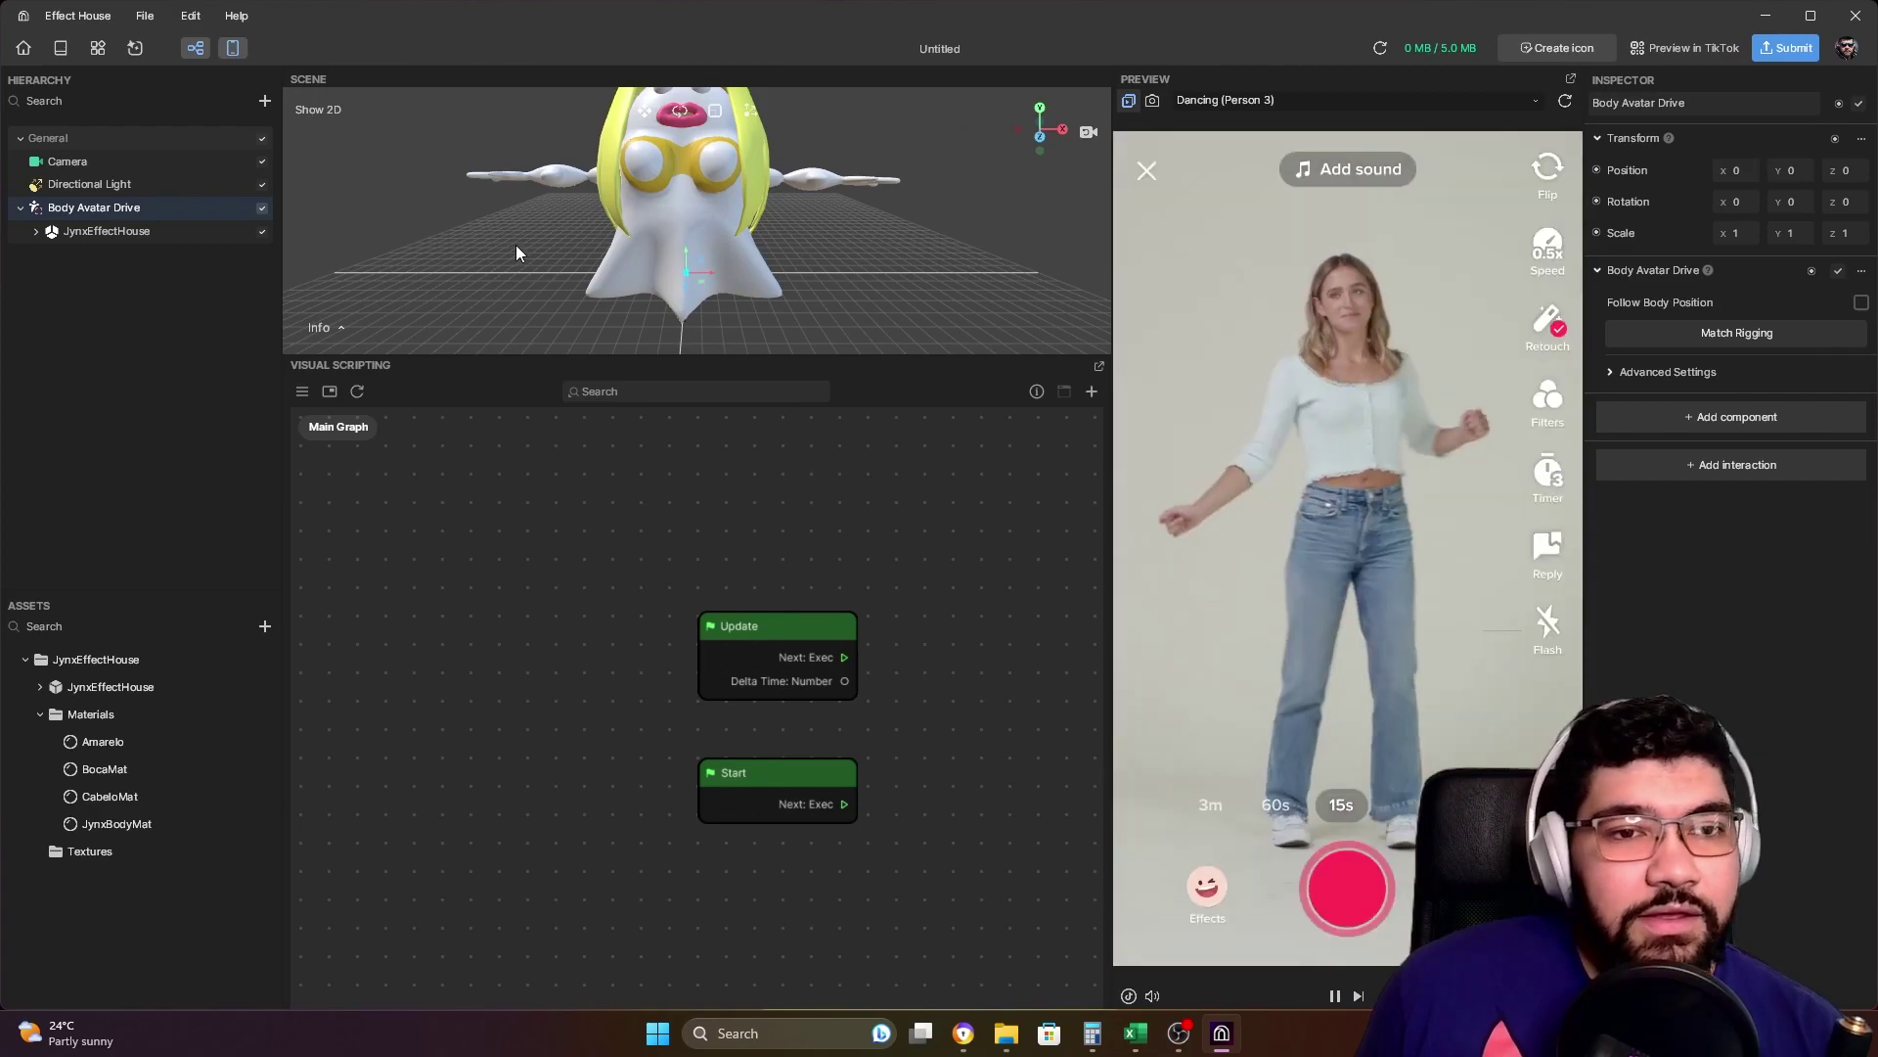
scroll(517, 252, "up", 1)
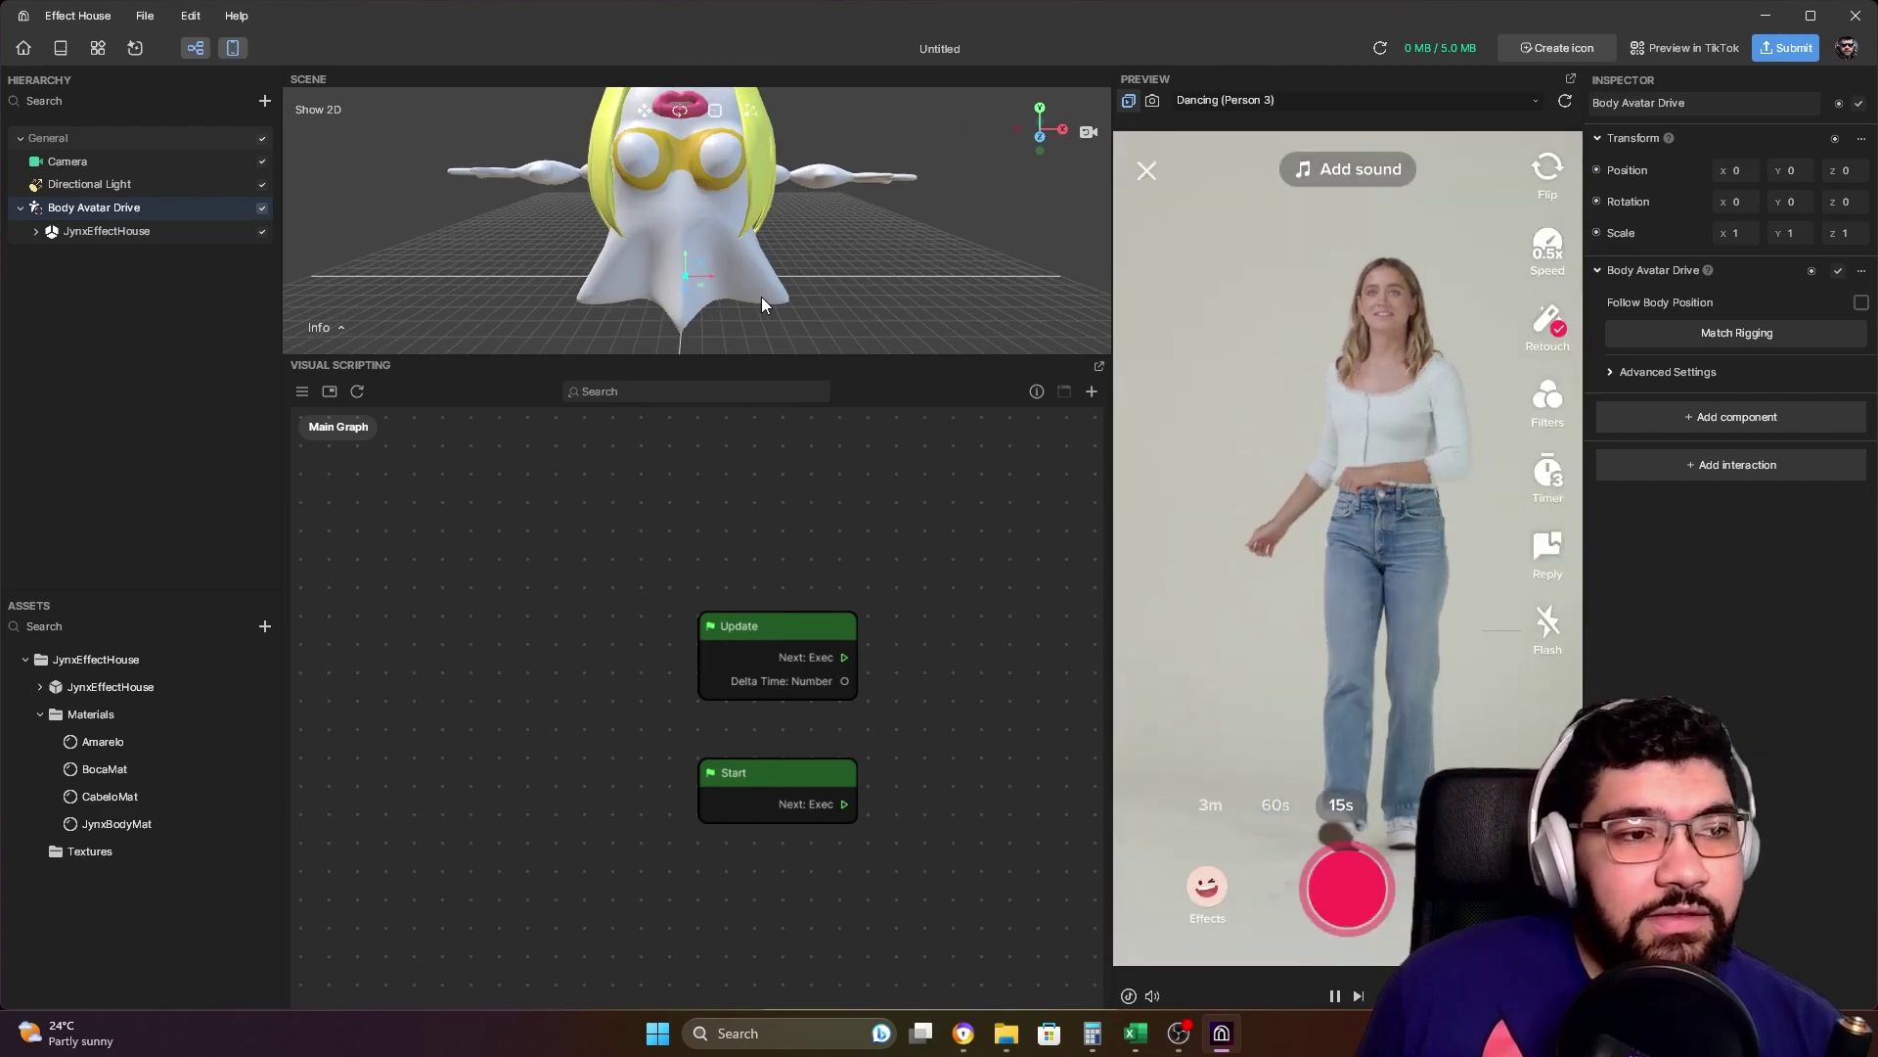
Scale the JynxEffectHouse model down to 0.021 and lower it to Y -2.03.
left_click(124, 232)
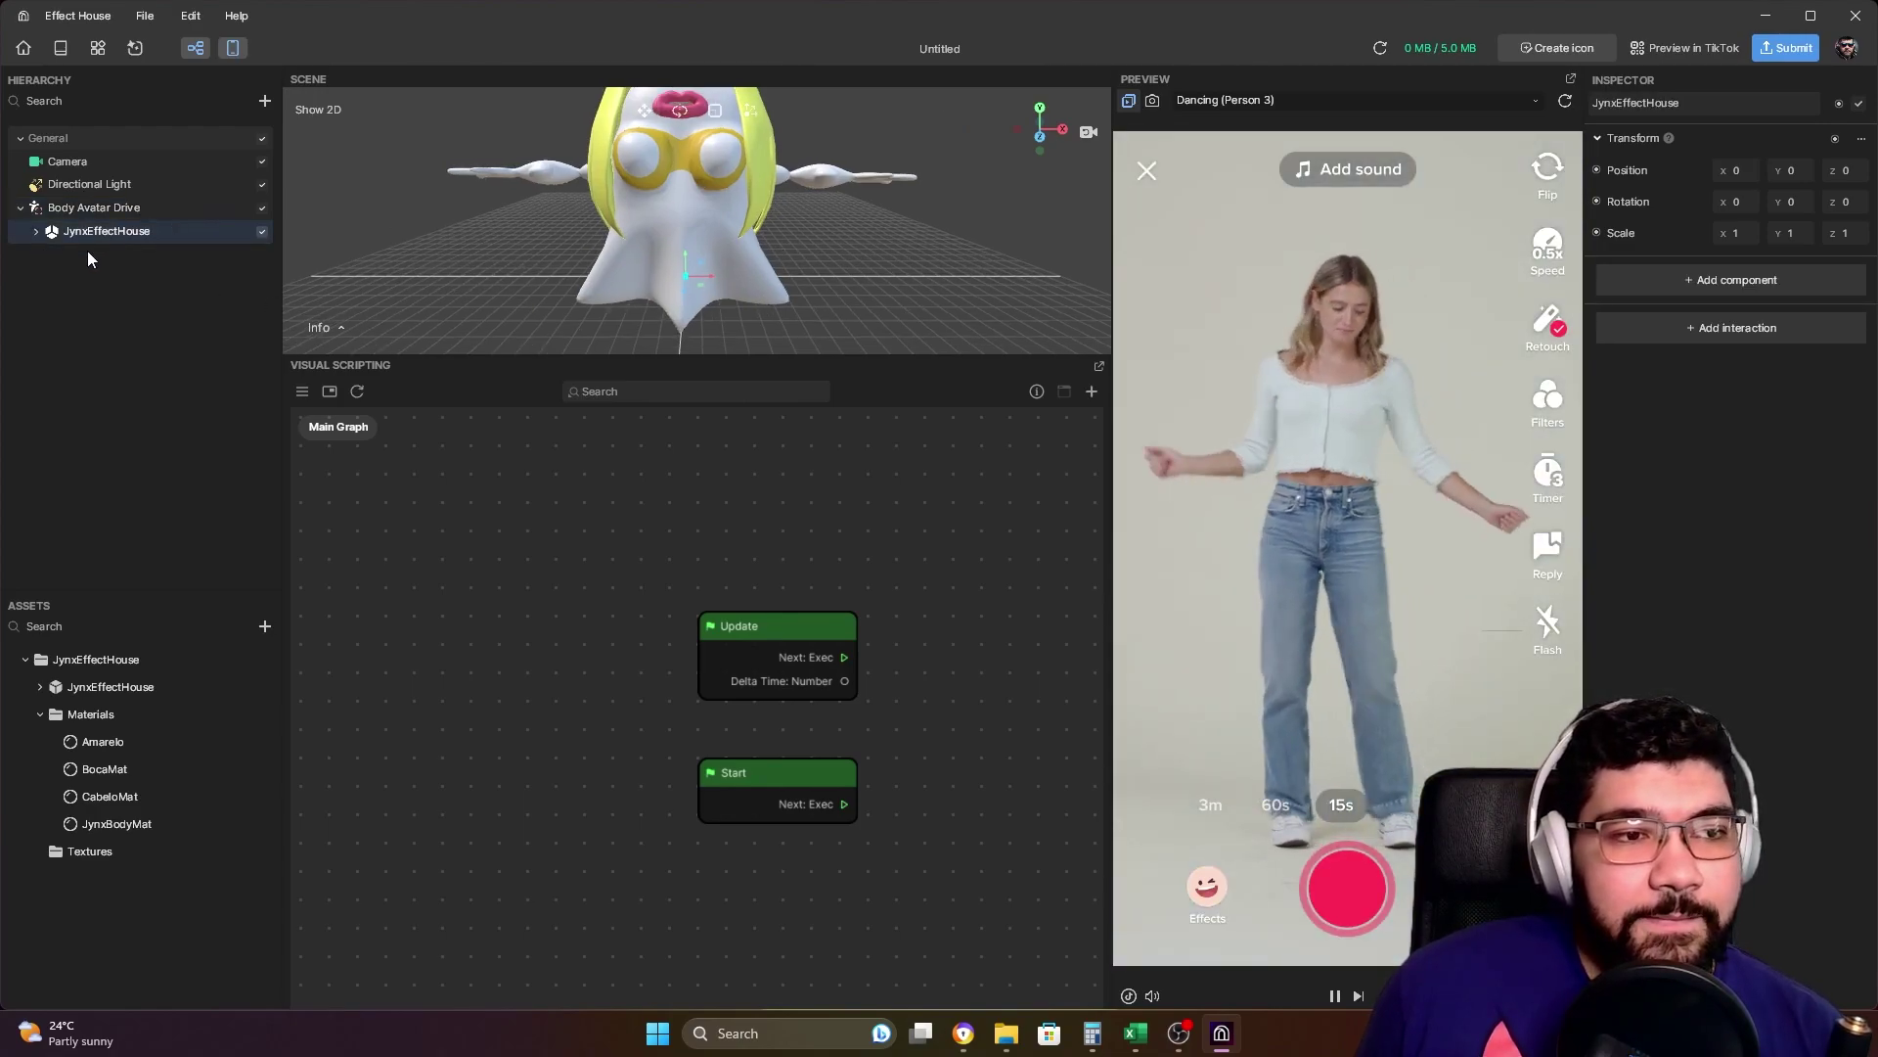
scroll(626, 216, "up", 1)
scroll(808, 208, "down", 1)
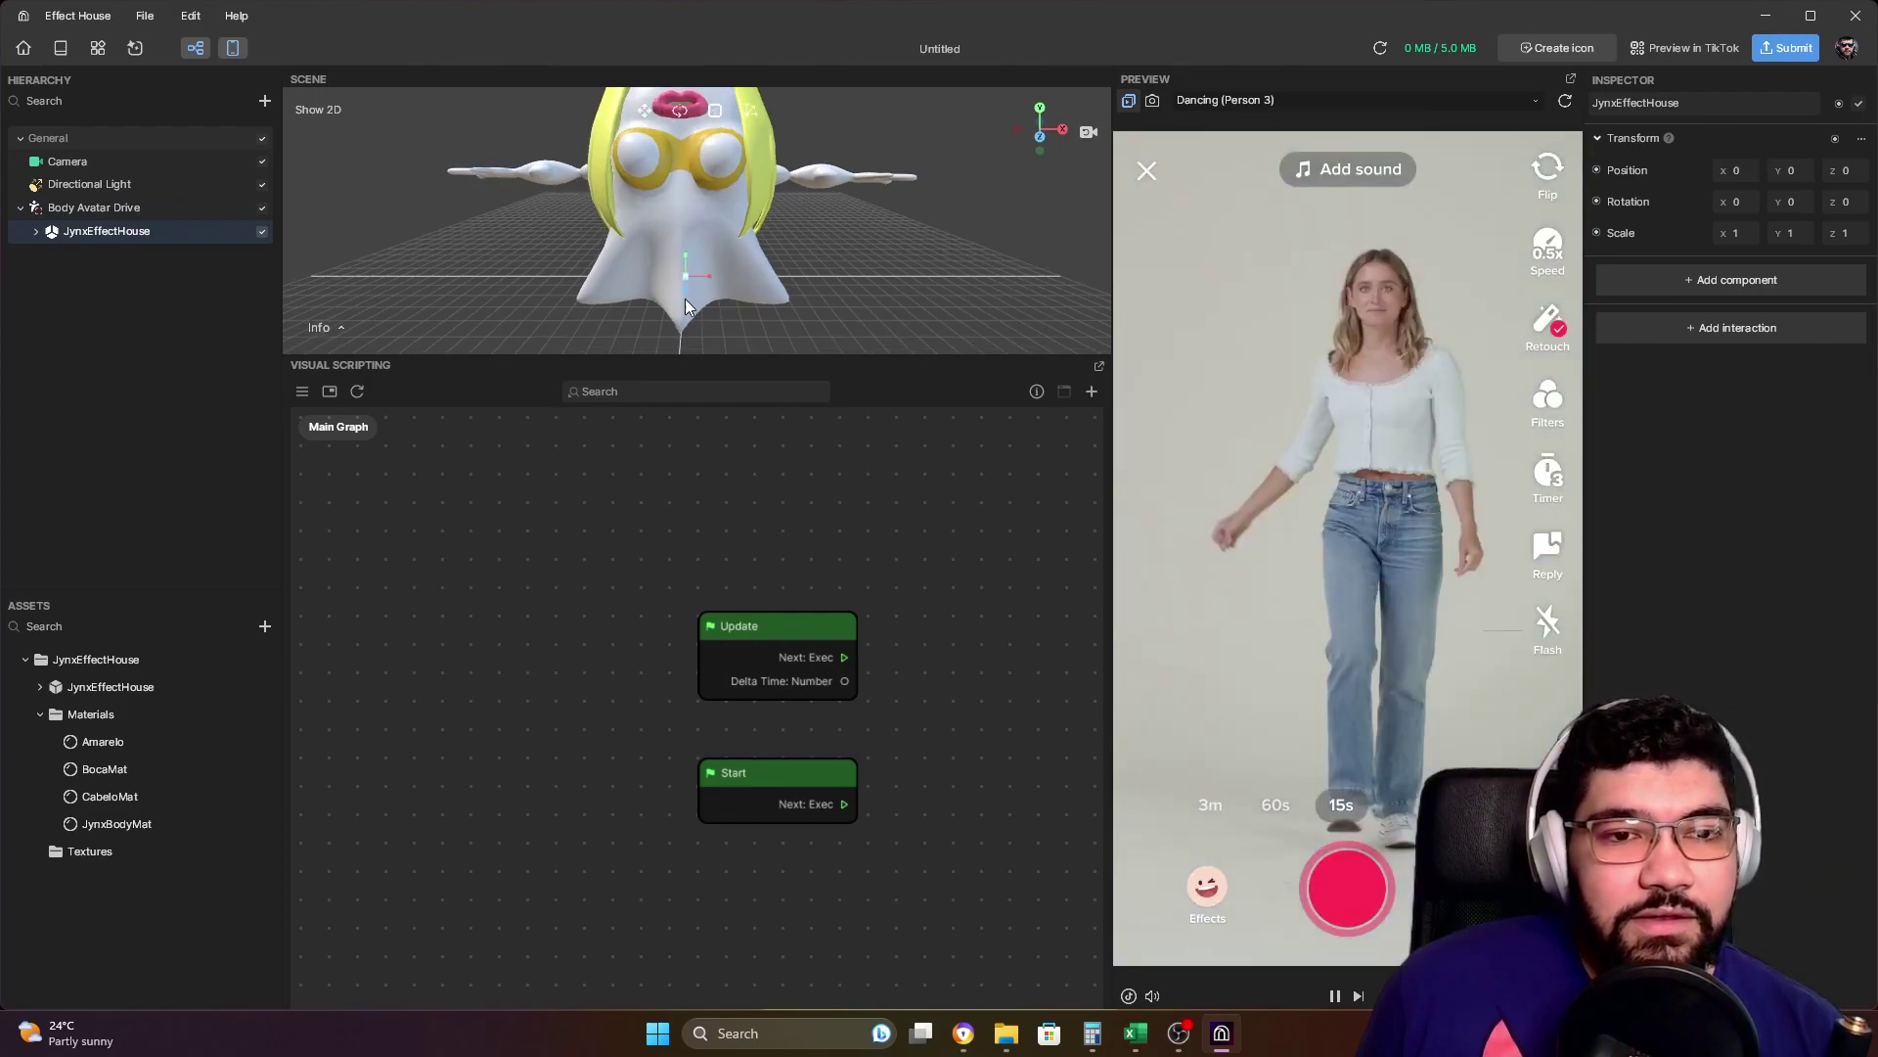
scroll(695, 295, "up", 3)
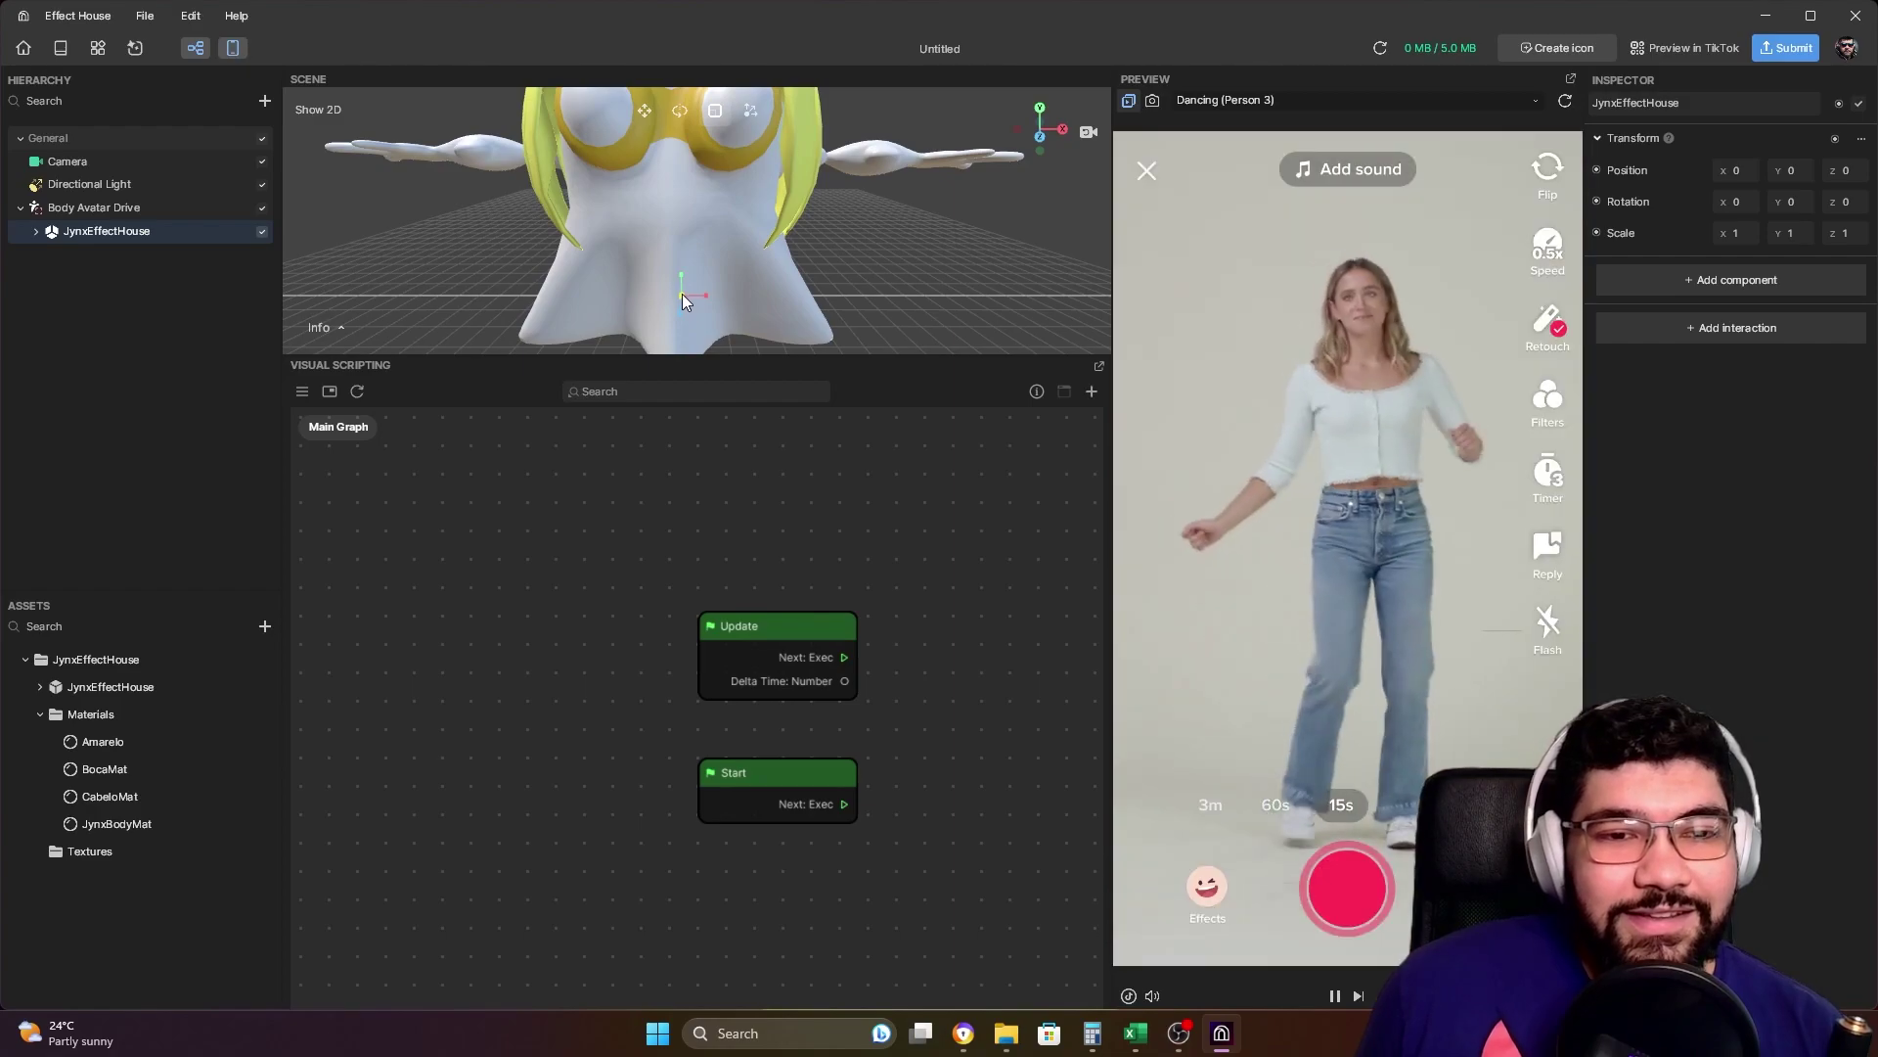
left_click_drag(683, 294, 713, 557)
middle_click_drag(757, 338, 635, 368)
mouse_move(636, 368)
left_mouse_down()
mouse_move(656, 354)
mouse_move(657, 384)
left_mouse_up()
key("w")
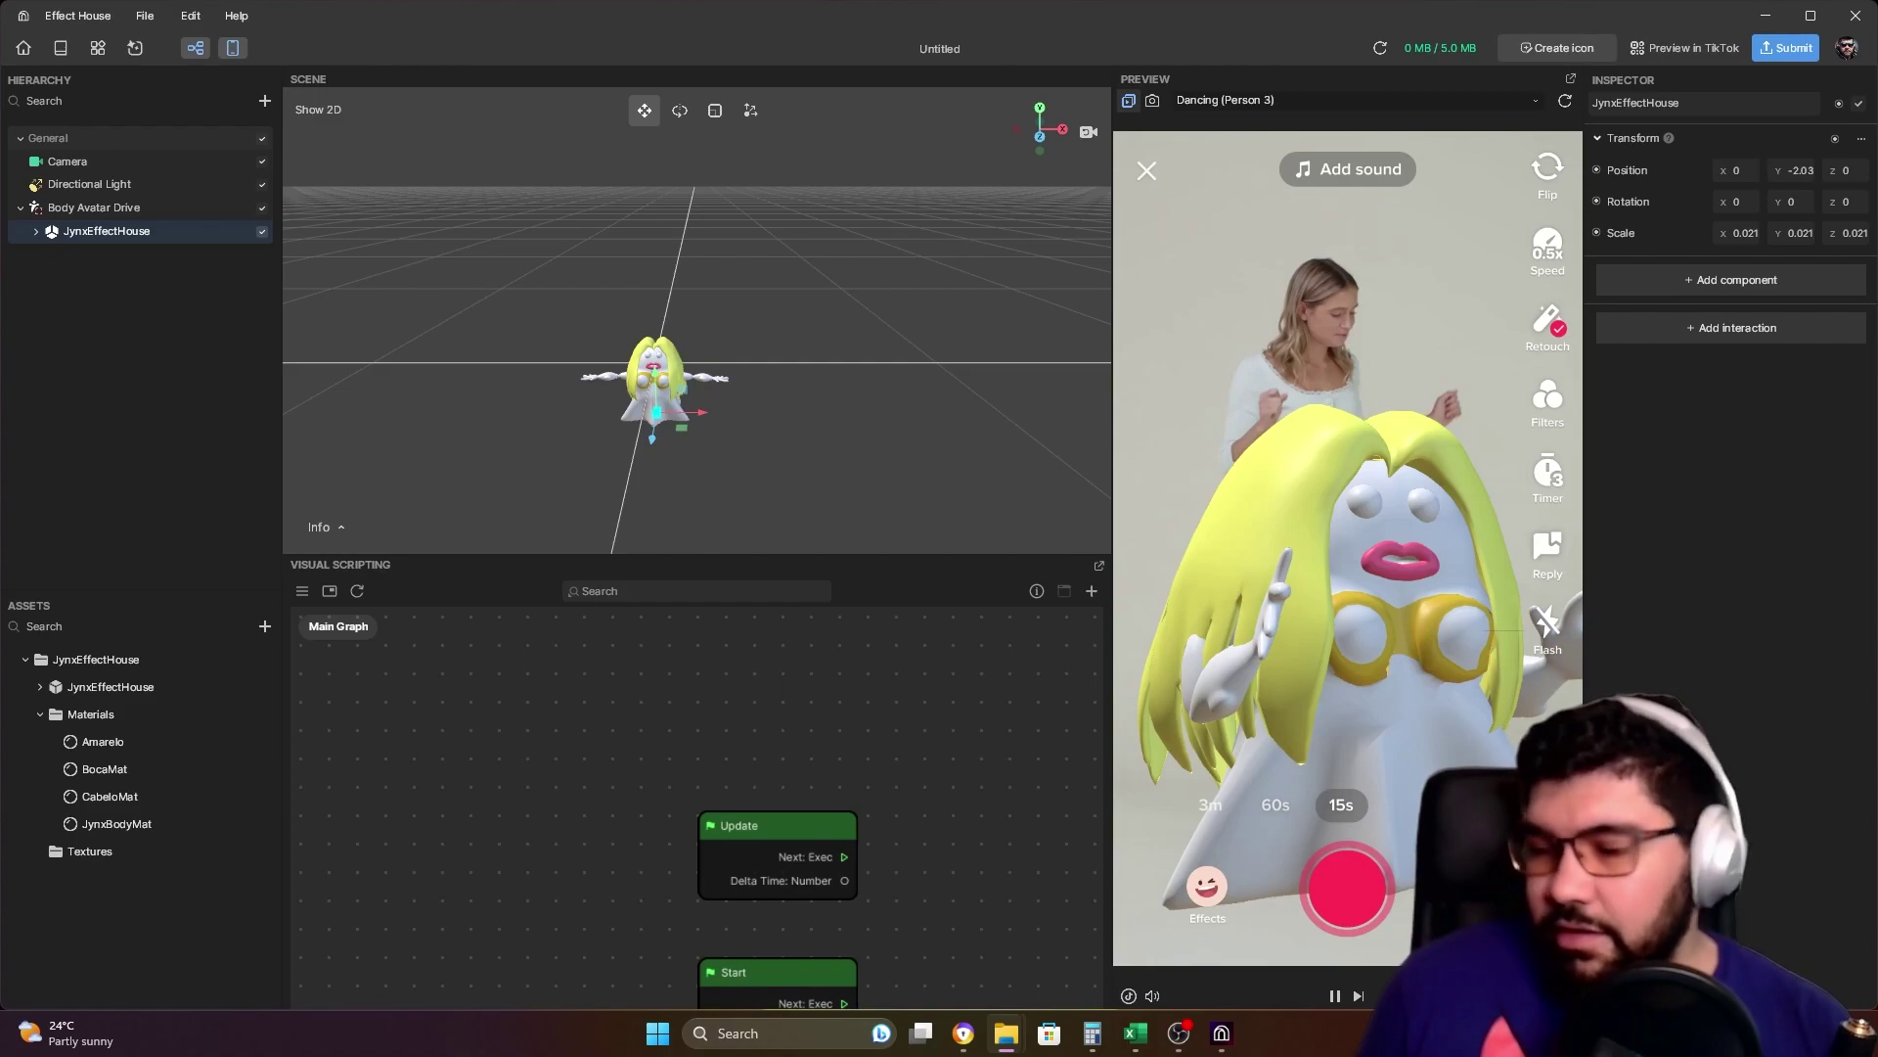
Import the jynxFilterBackground landscape image into Assets and inspect it and JynxBodyTexture.
left_click_drag(250, 941, 197, 901)
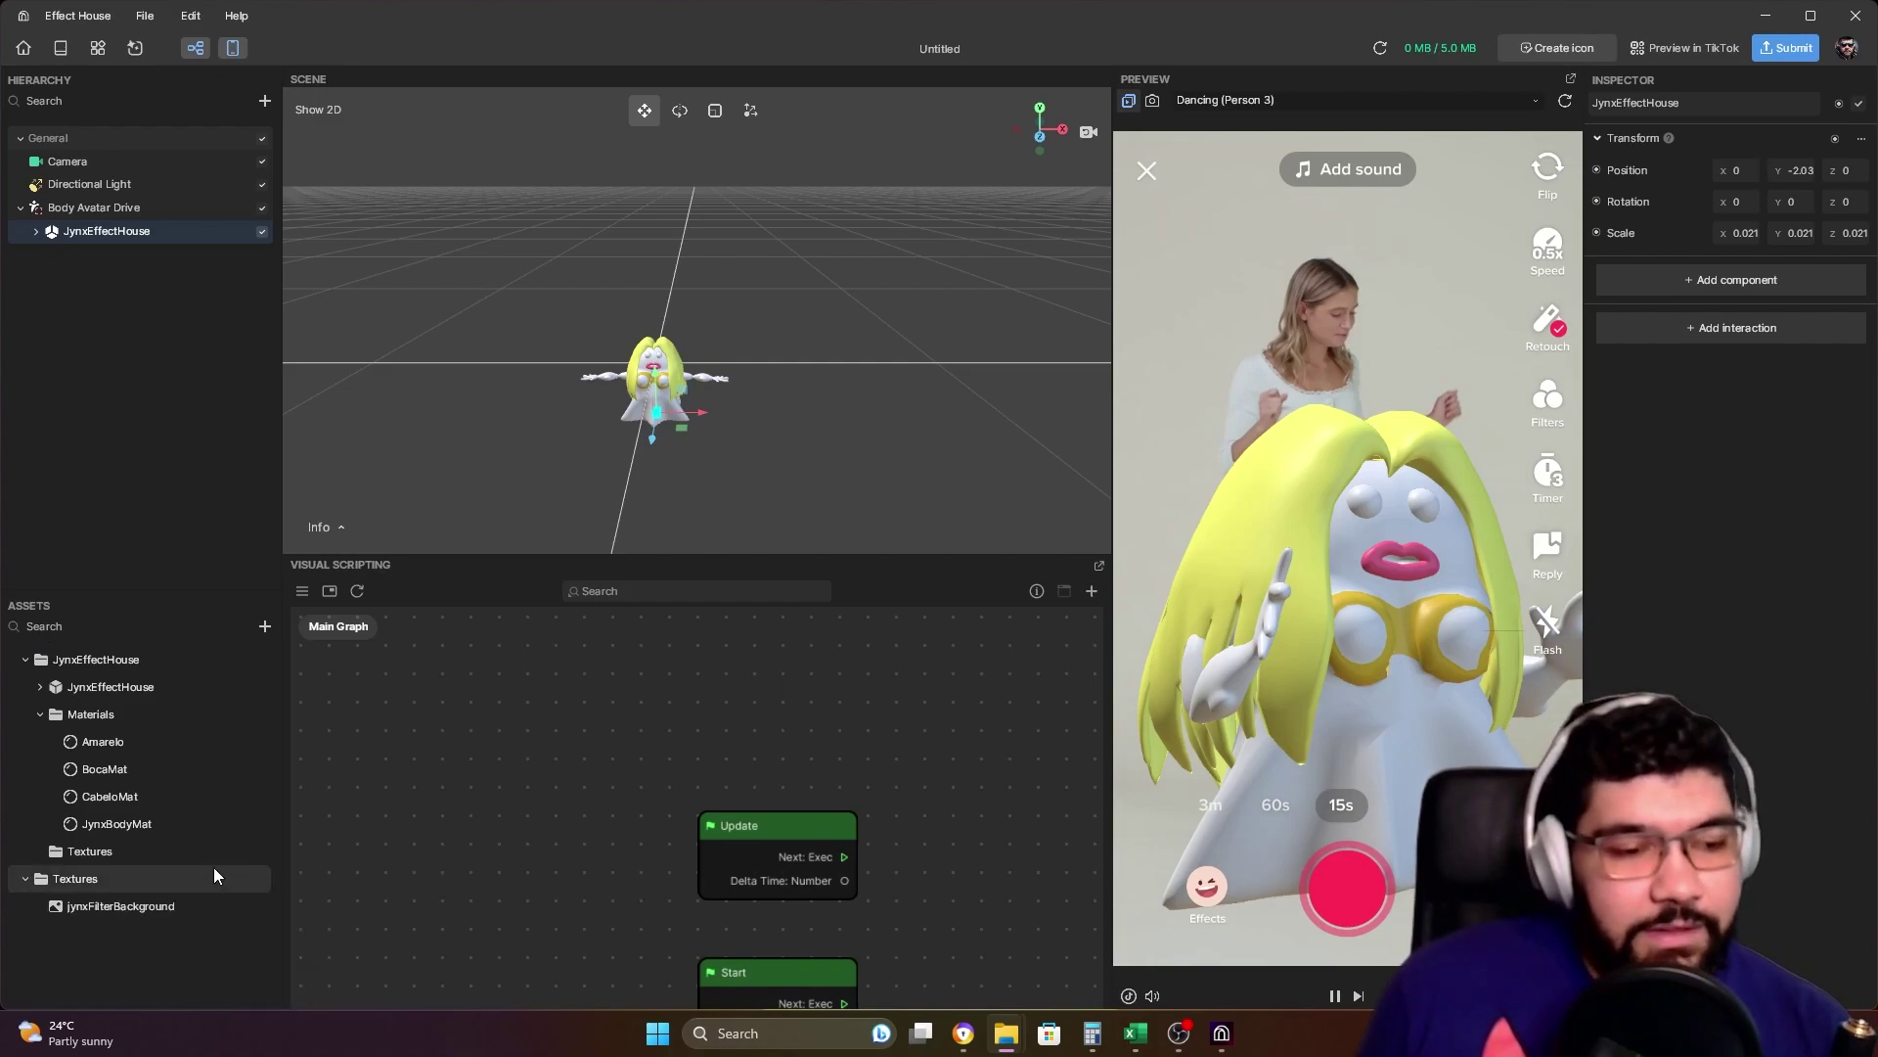
left_click(204, 908)
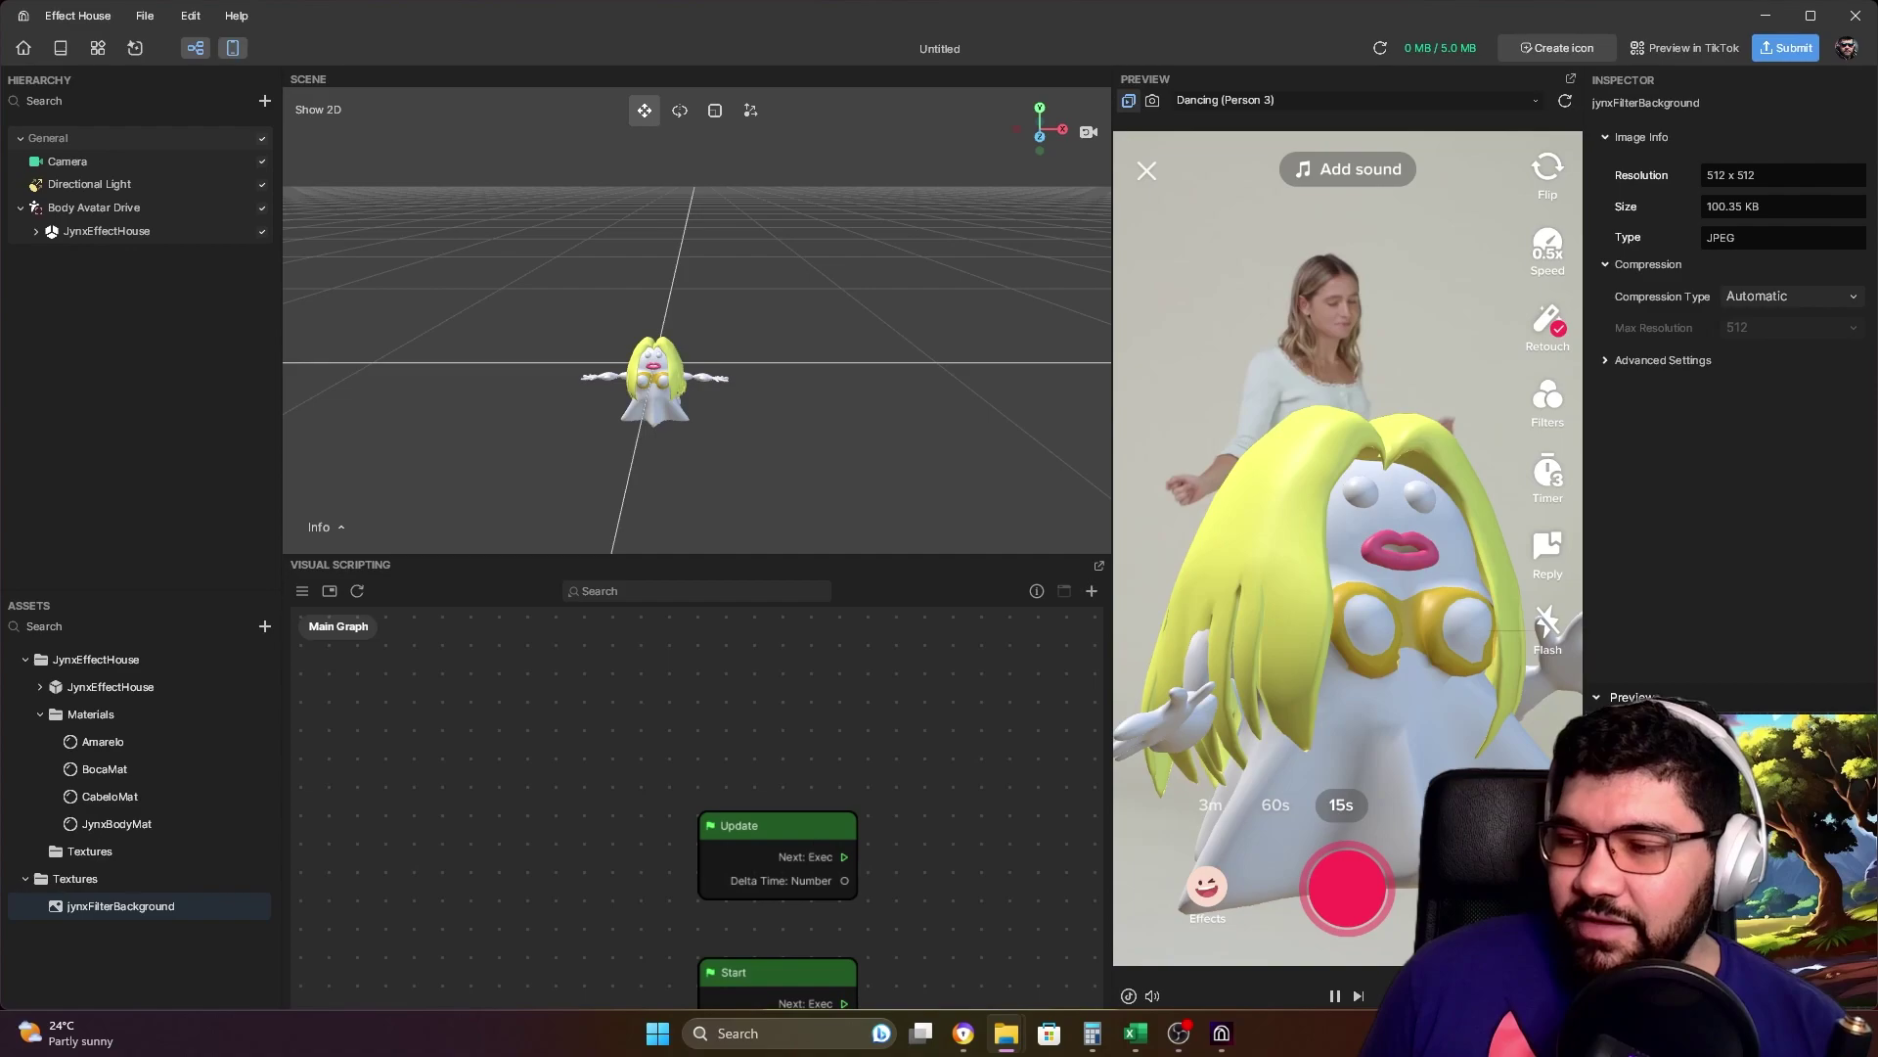
left_click_drag(760, 729, 189, 924)
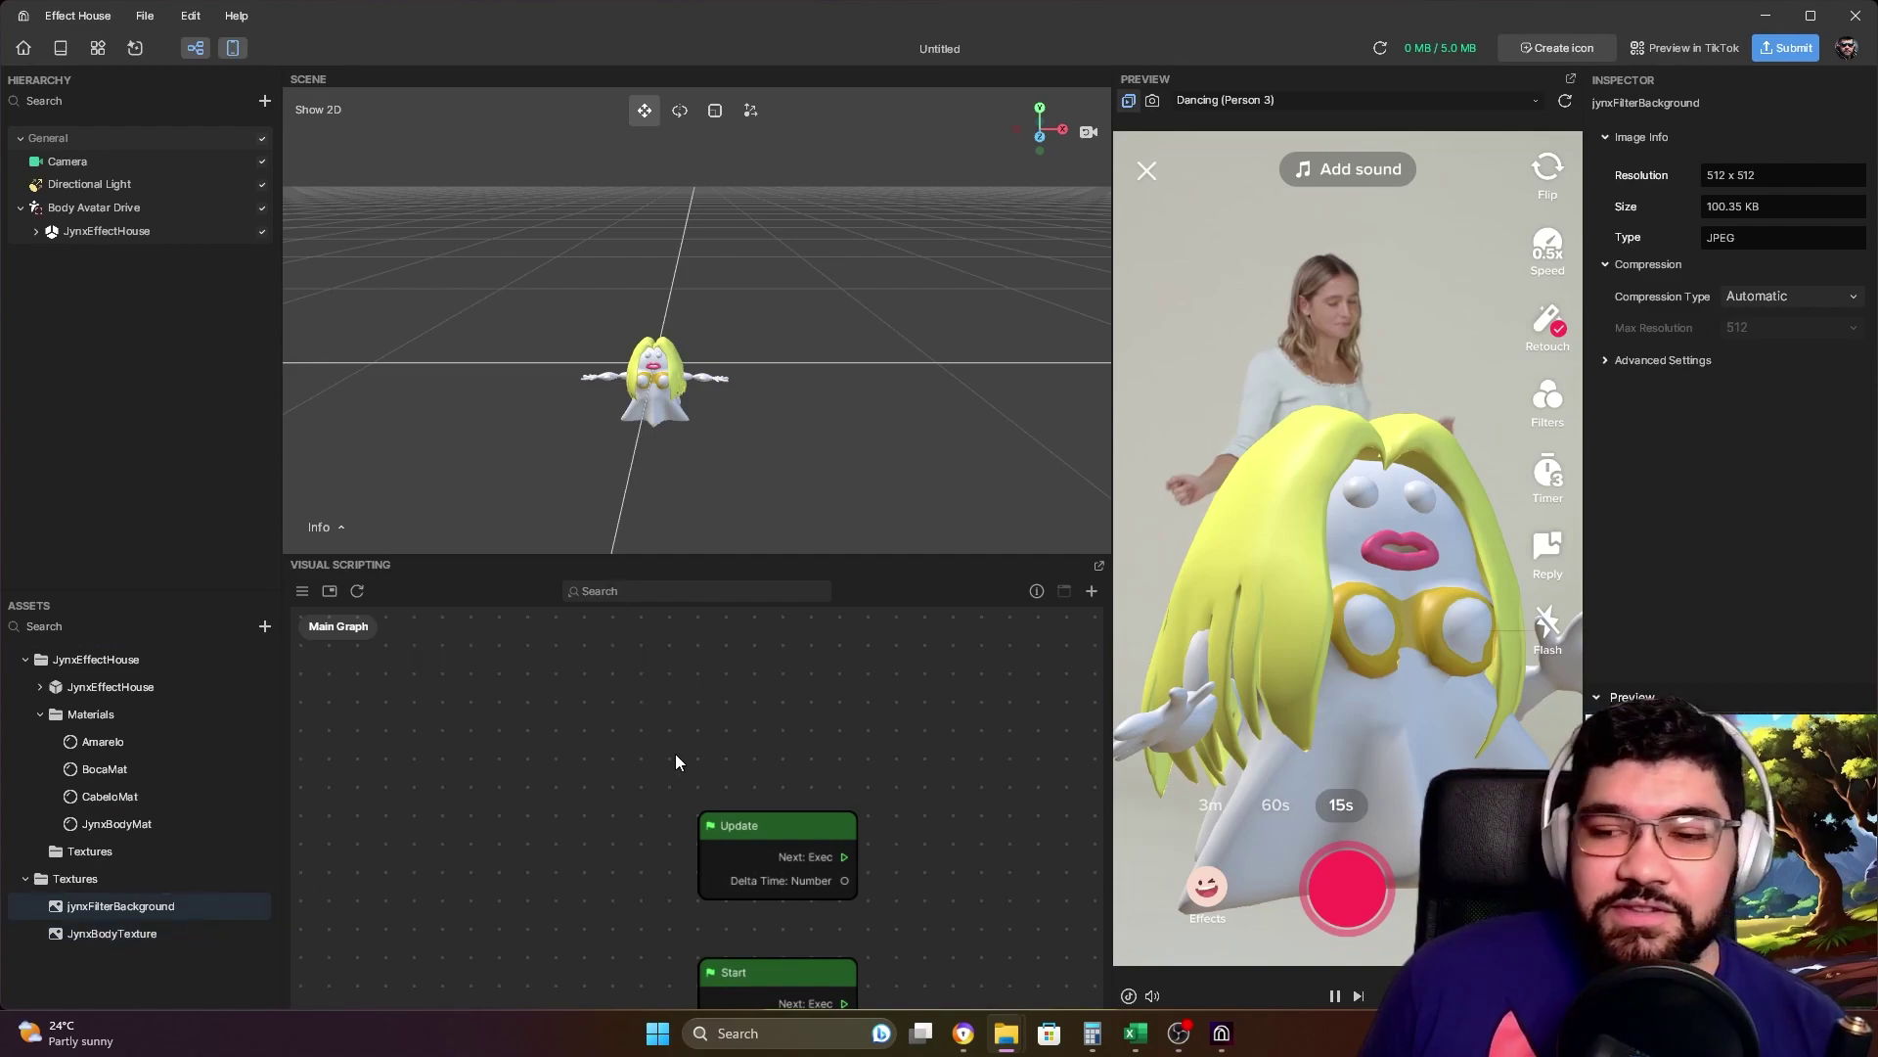
left_click(683, 660)
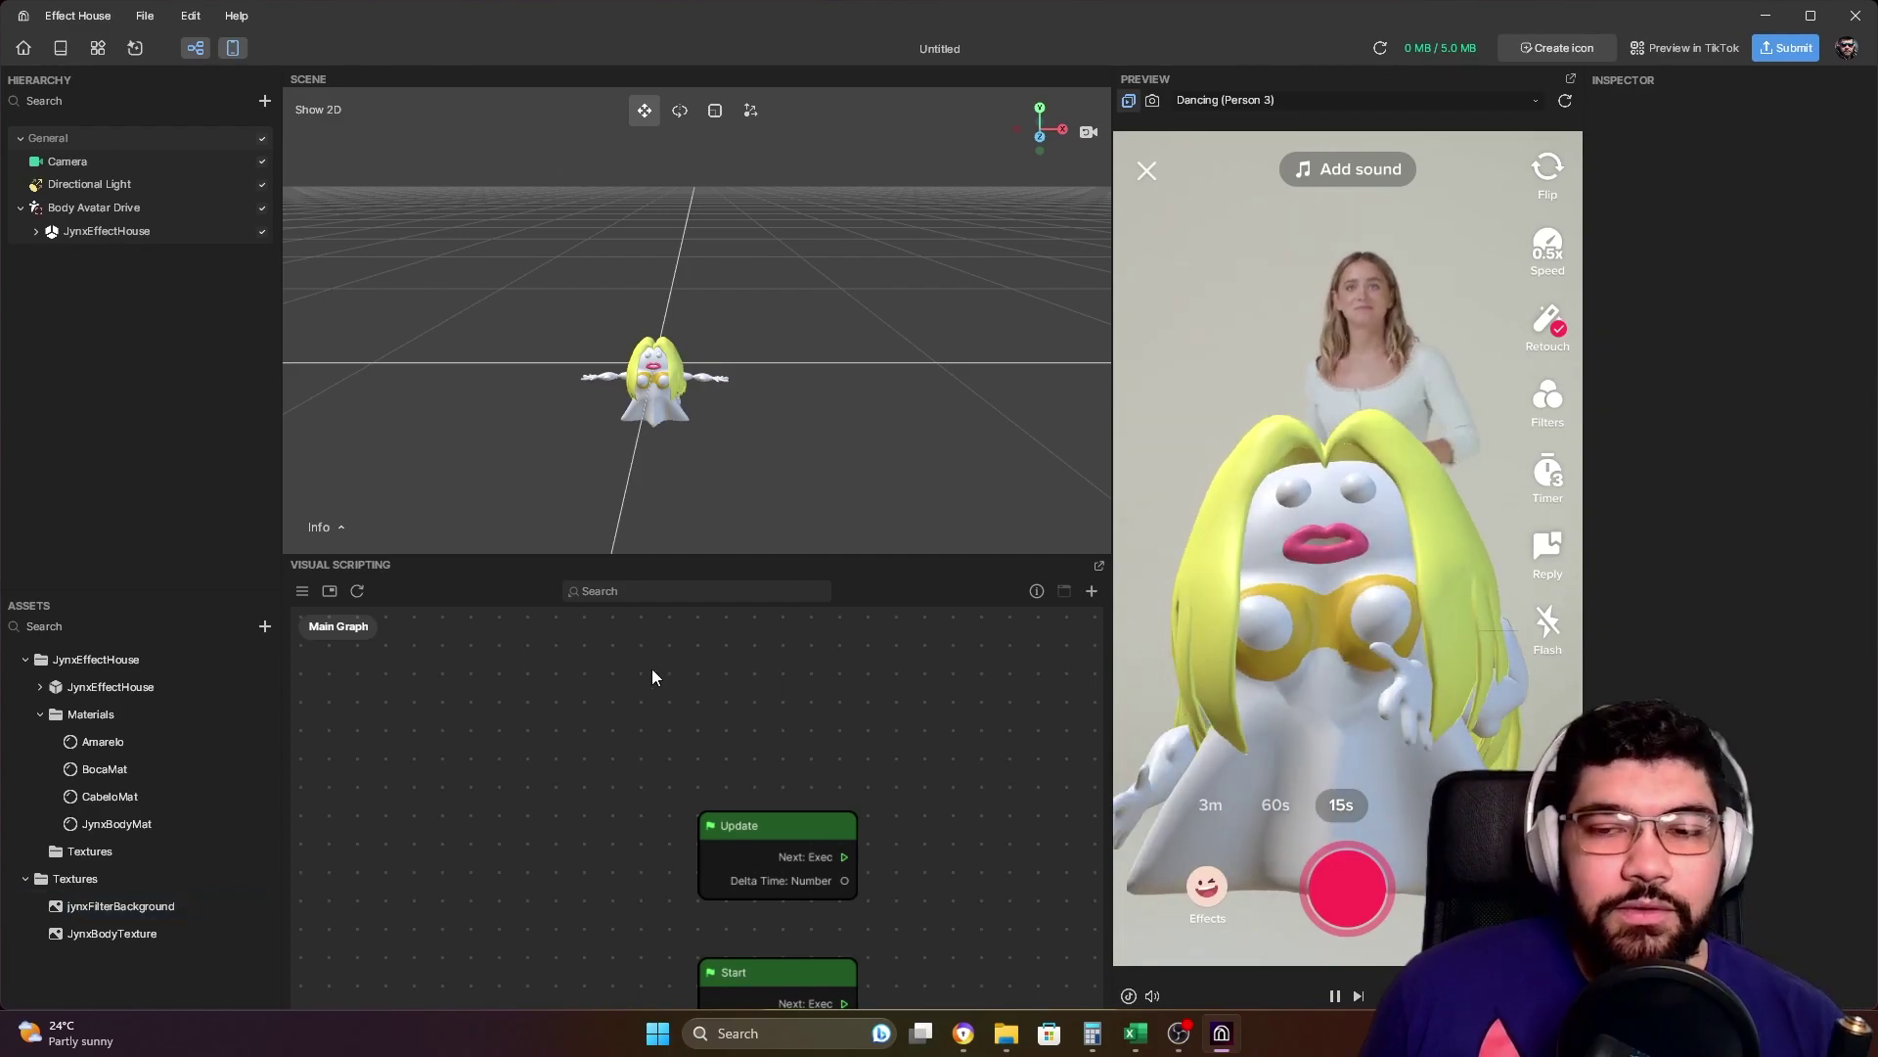
left_click(104, 932)
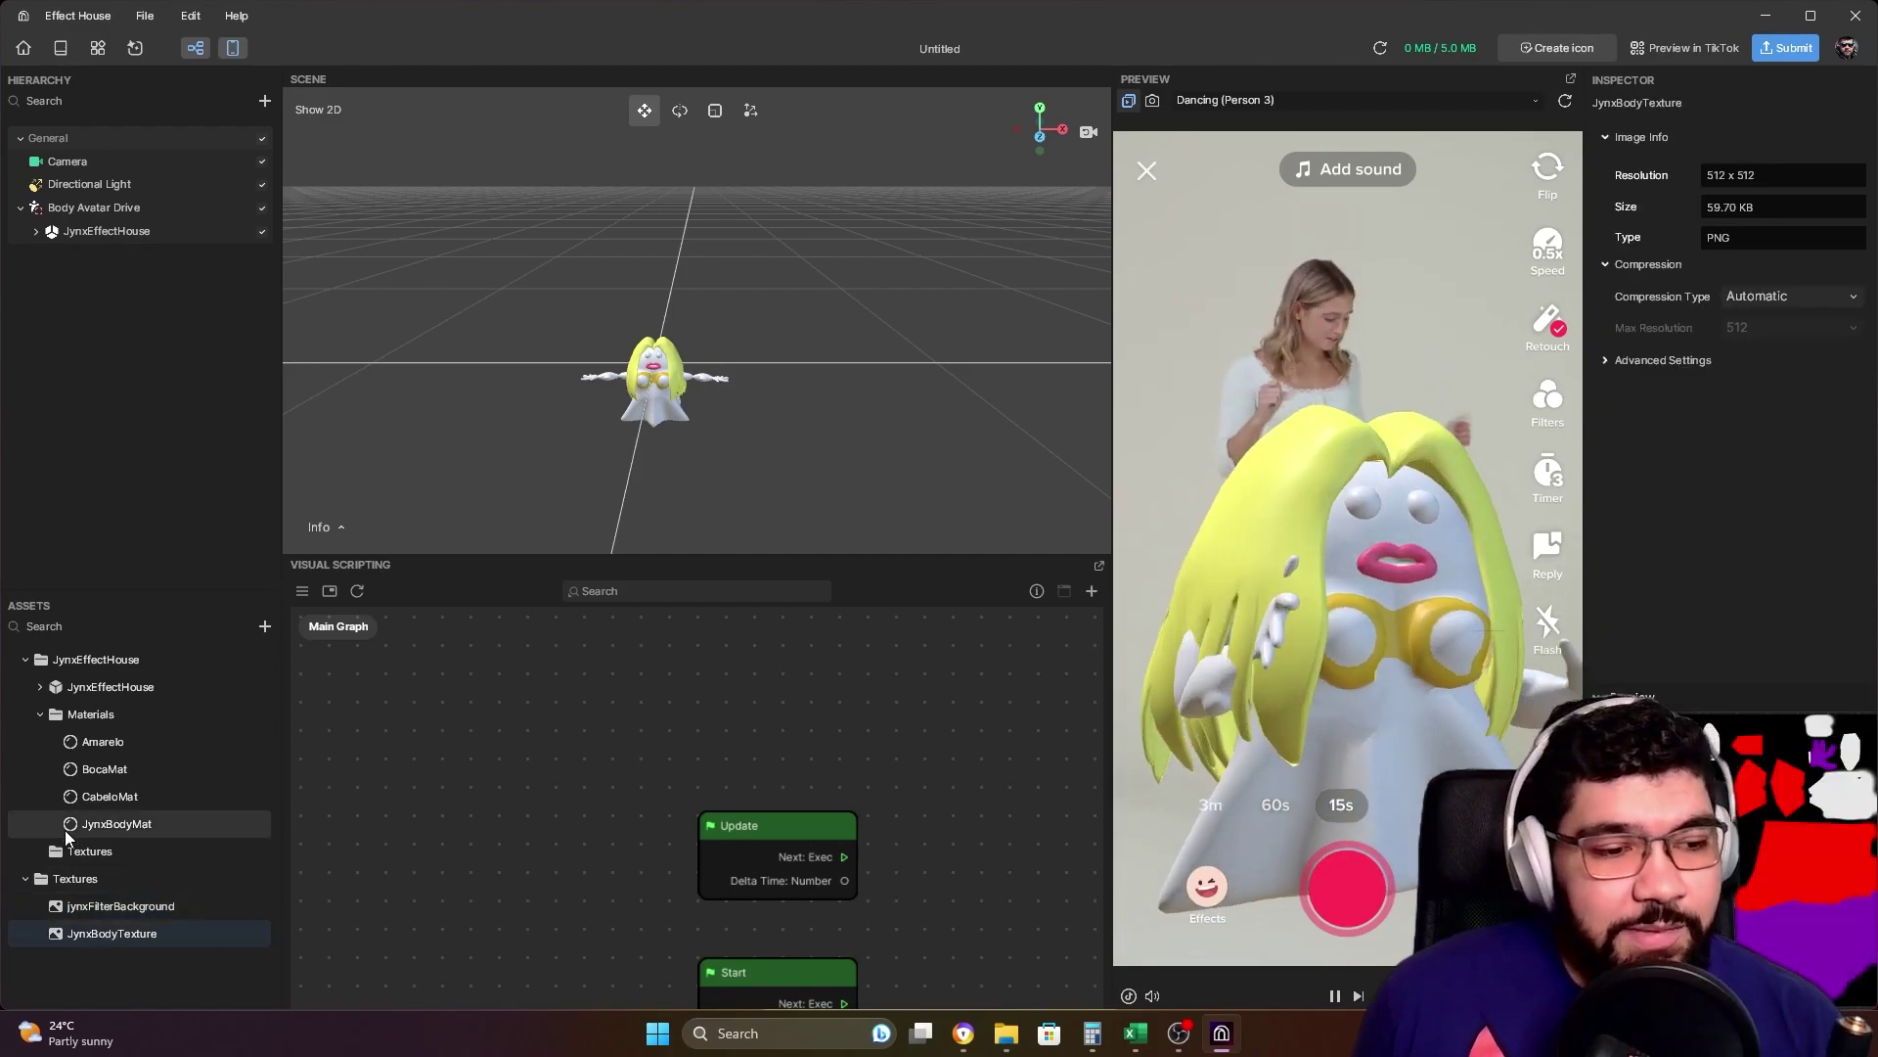
Assign JynxBodyTexture as the albedo texture of the JynxBodyMat material.
left_click(152, 819)
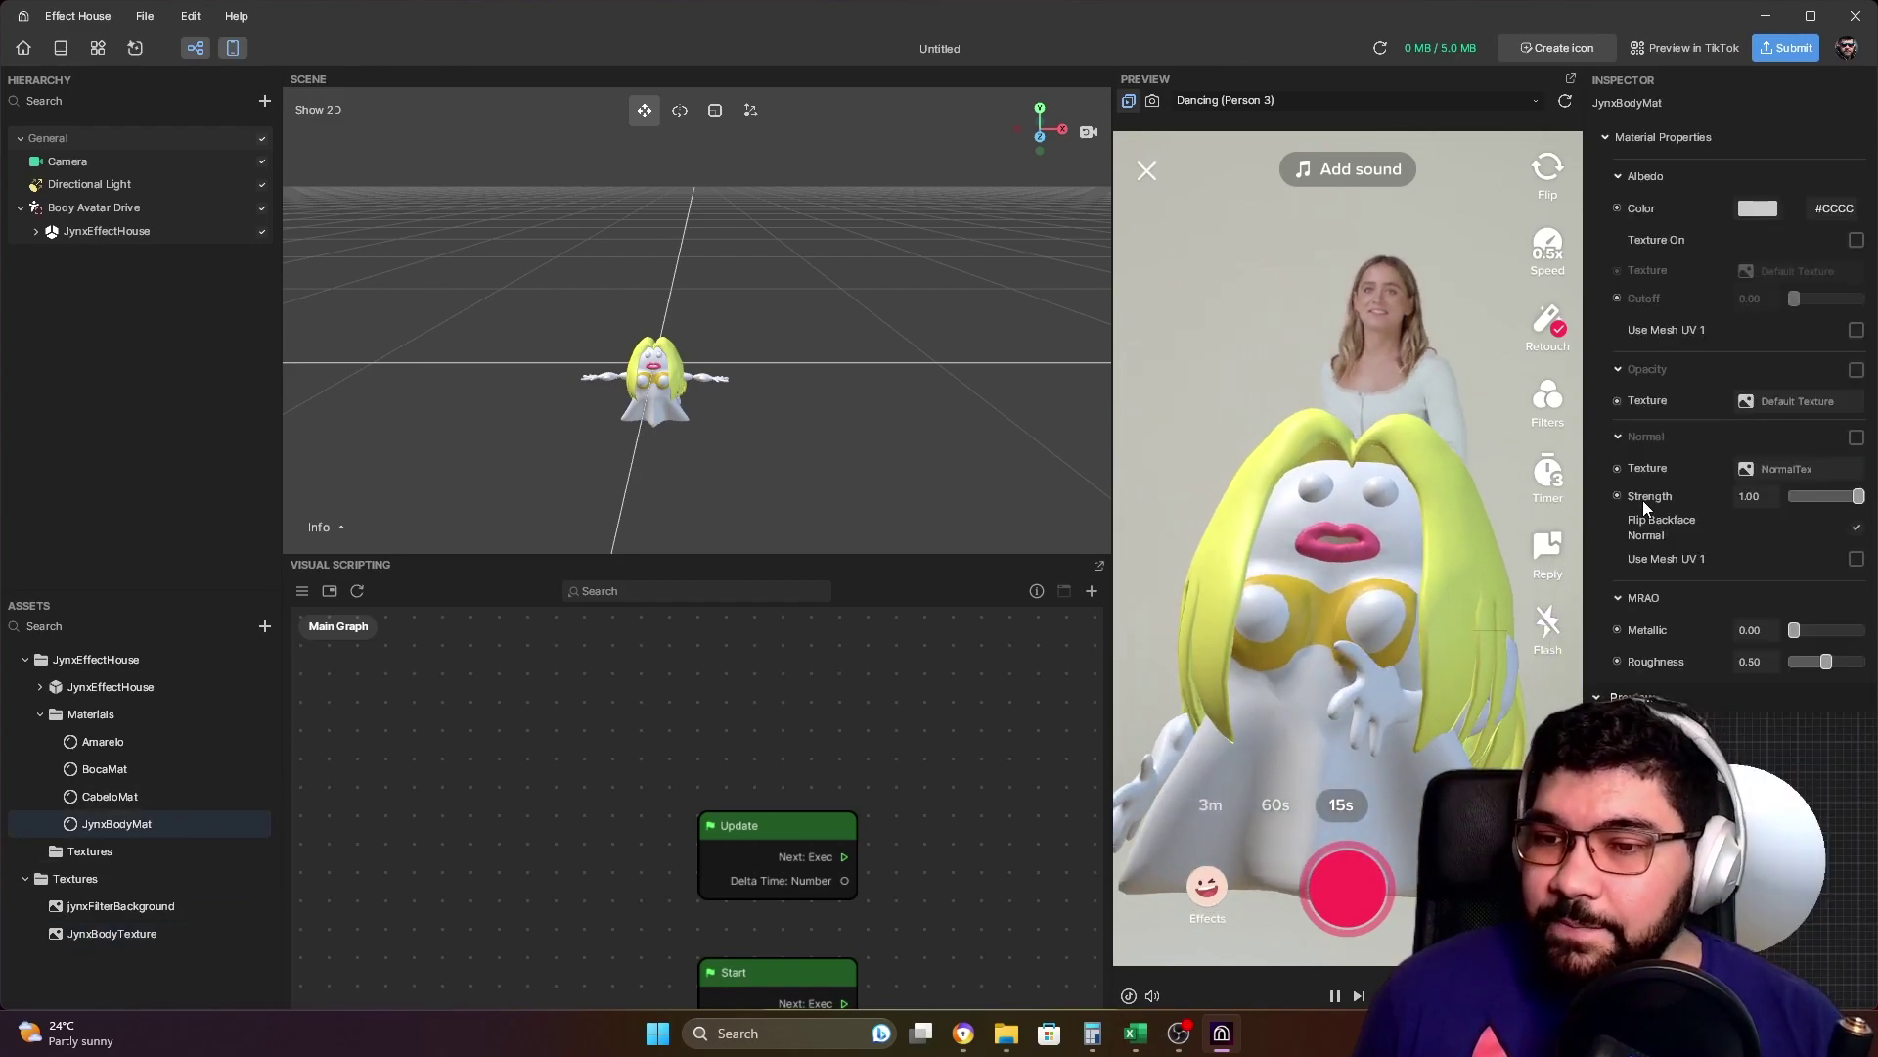
left_click(1855, 240)
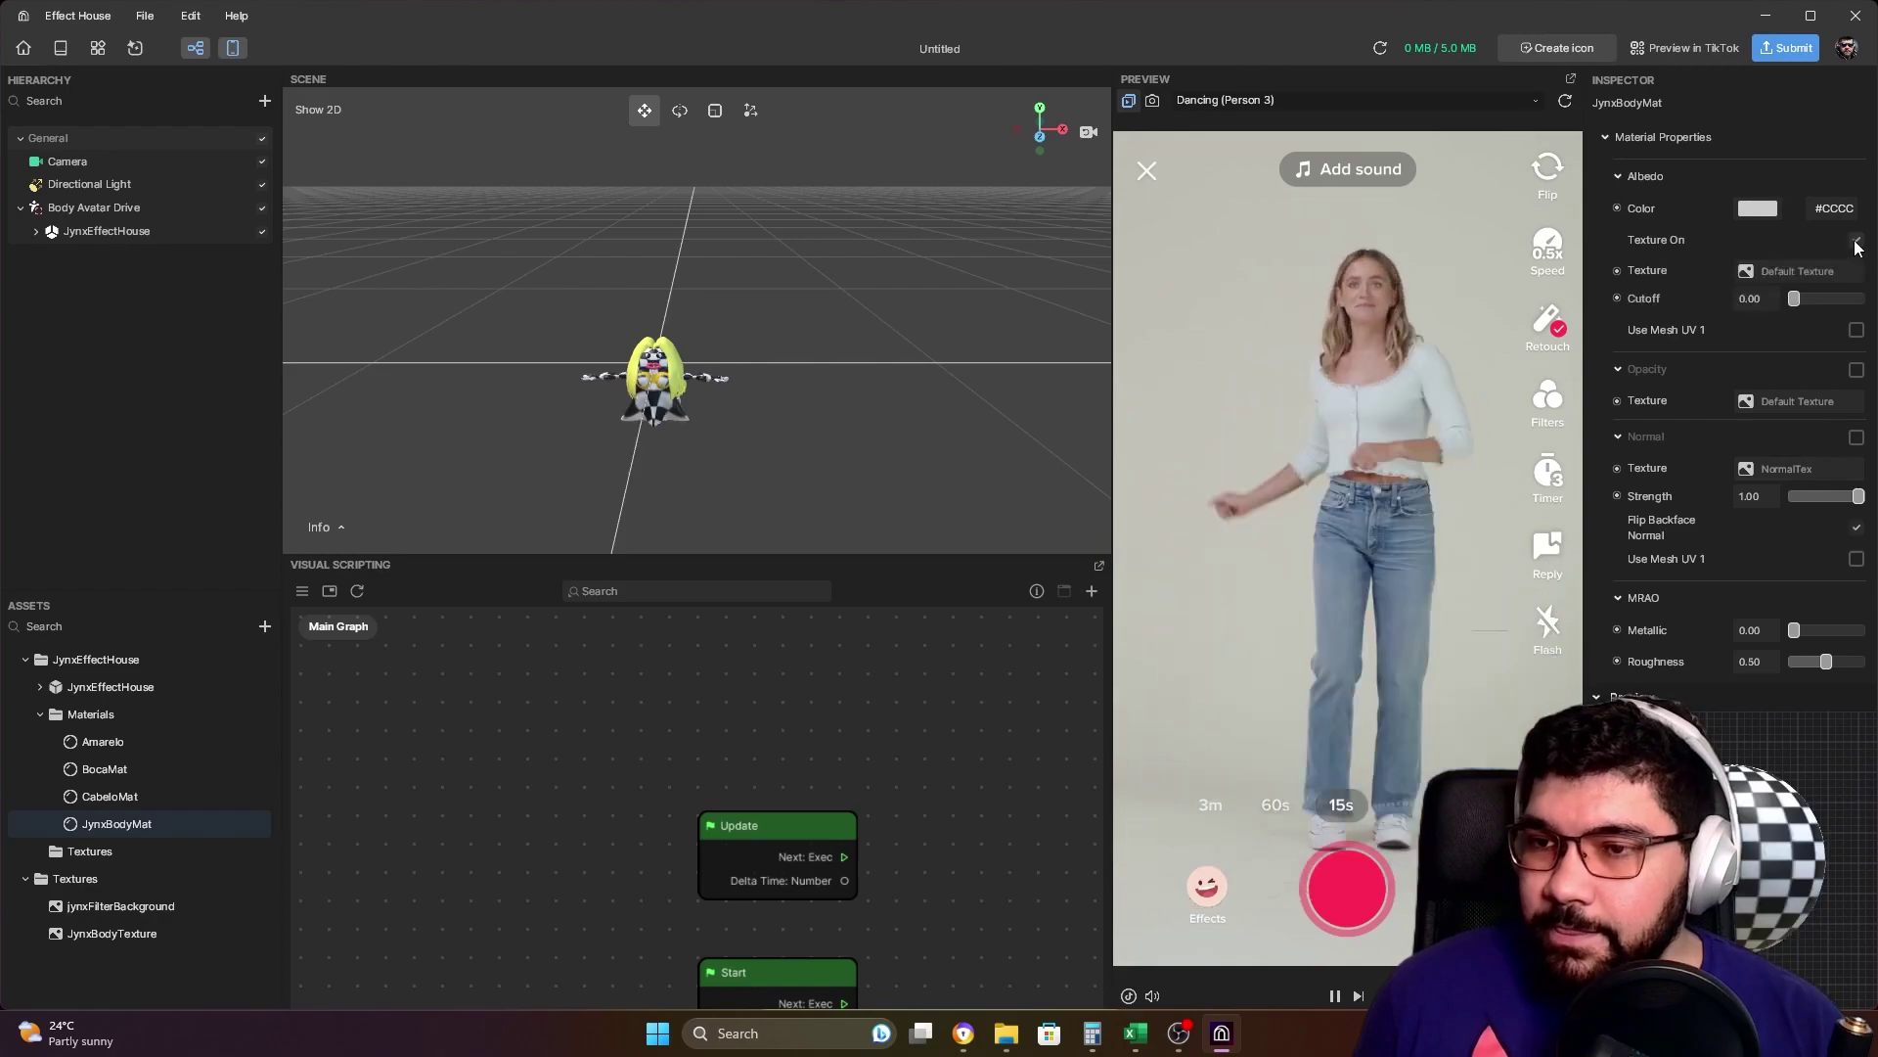
left_click(1786, 270)
scroll(940, 548, "down", 3)
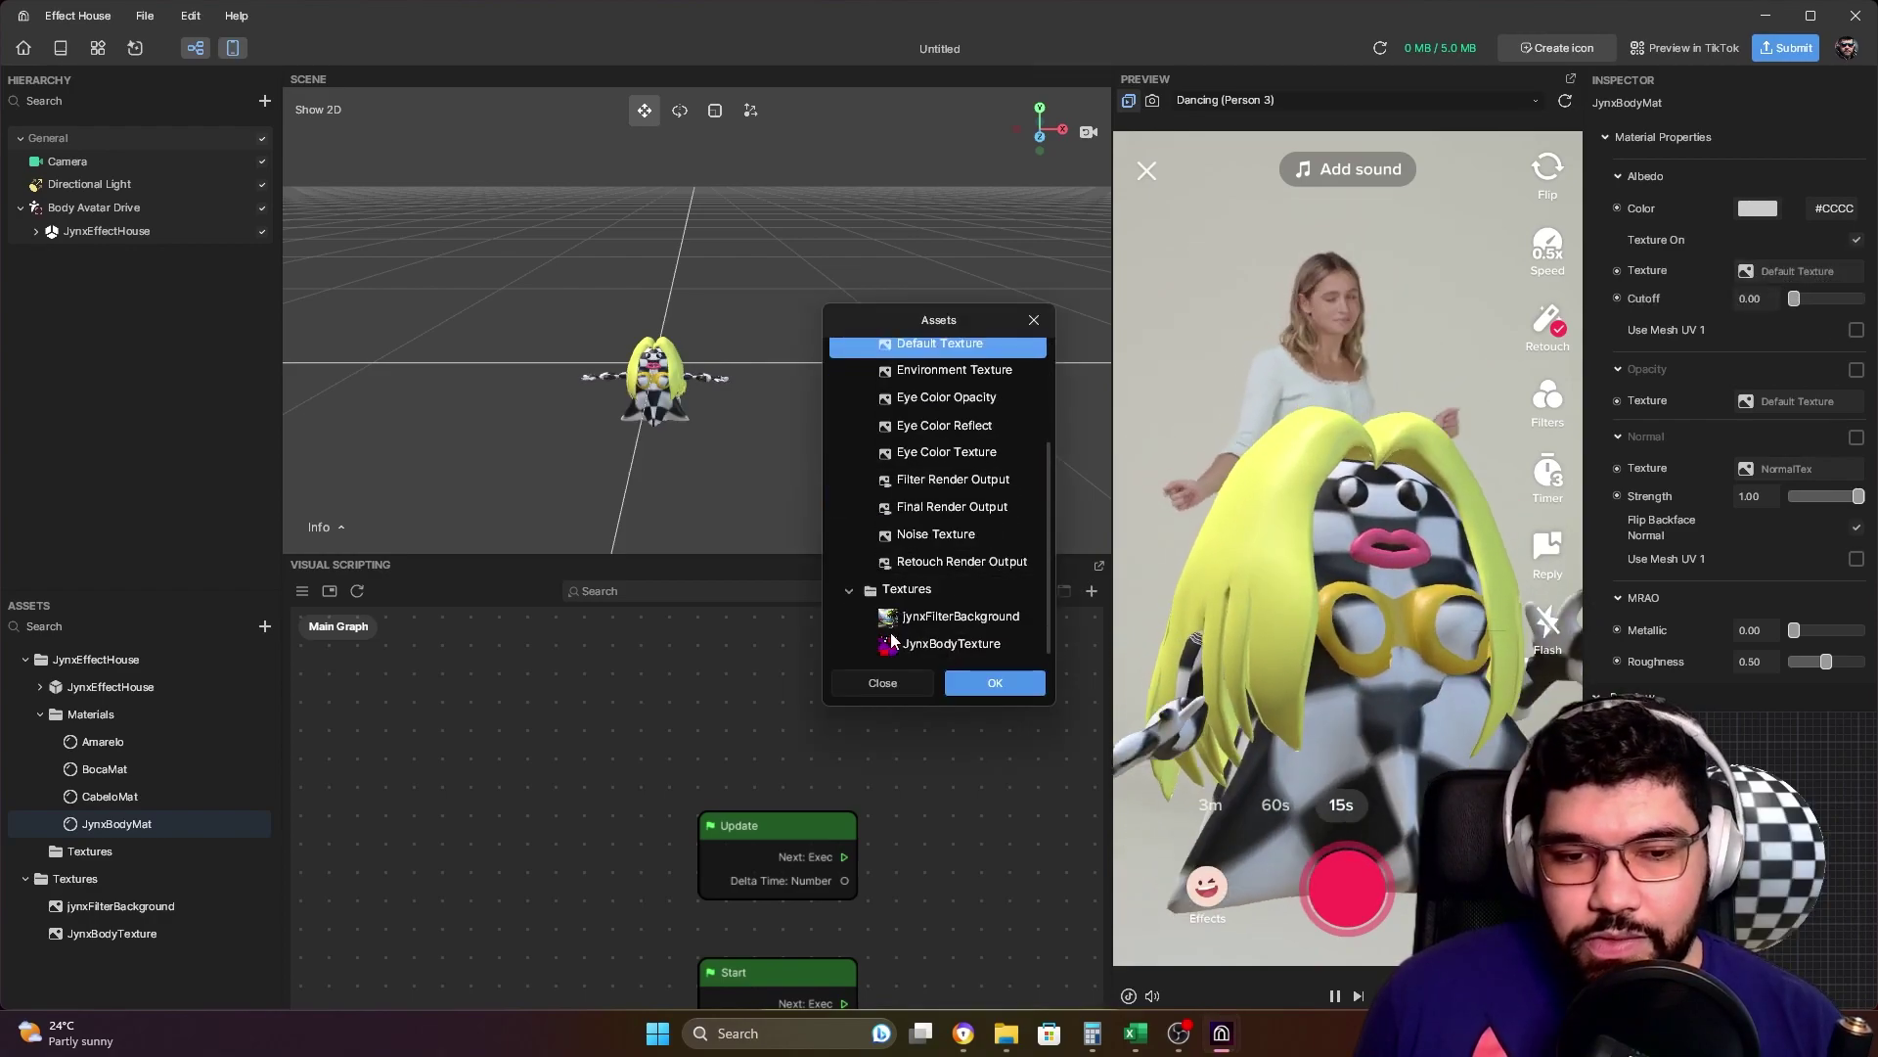
left_click(942, 644)
left_click(998, 684)
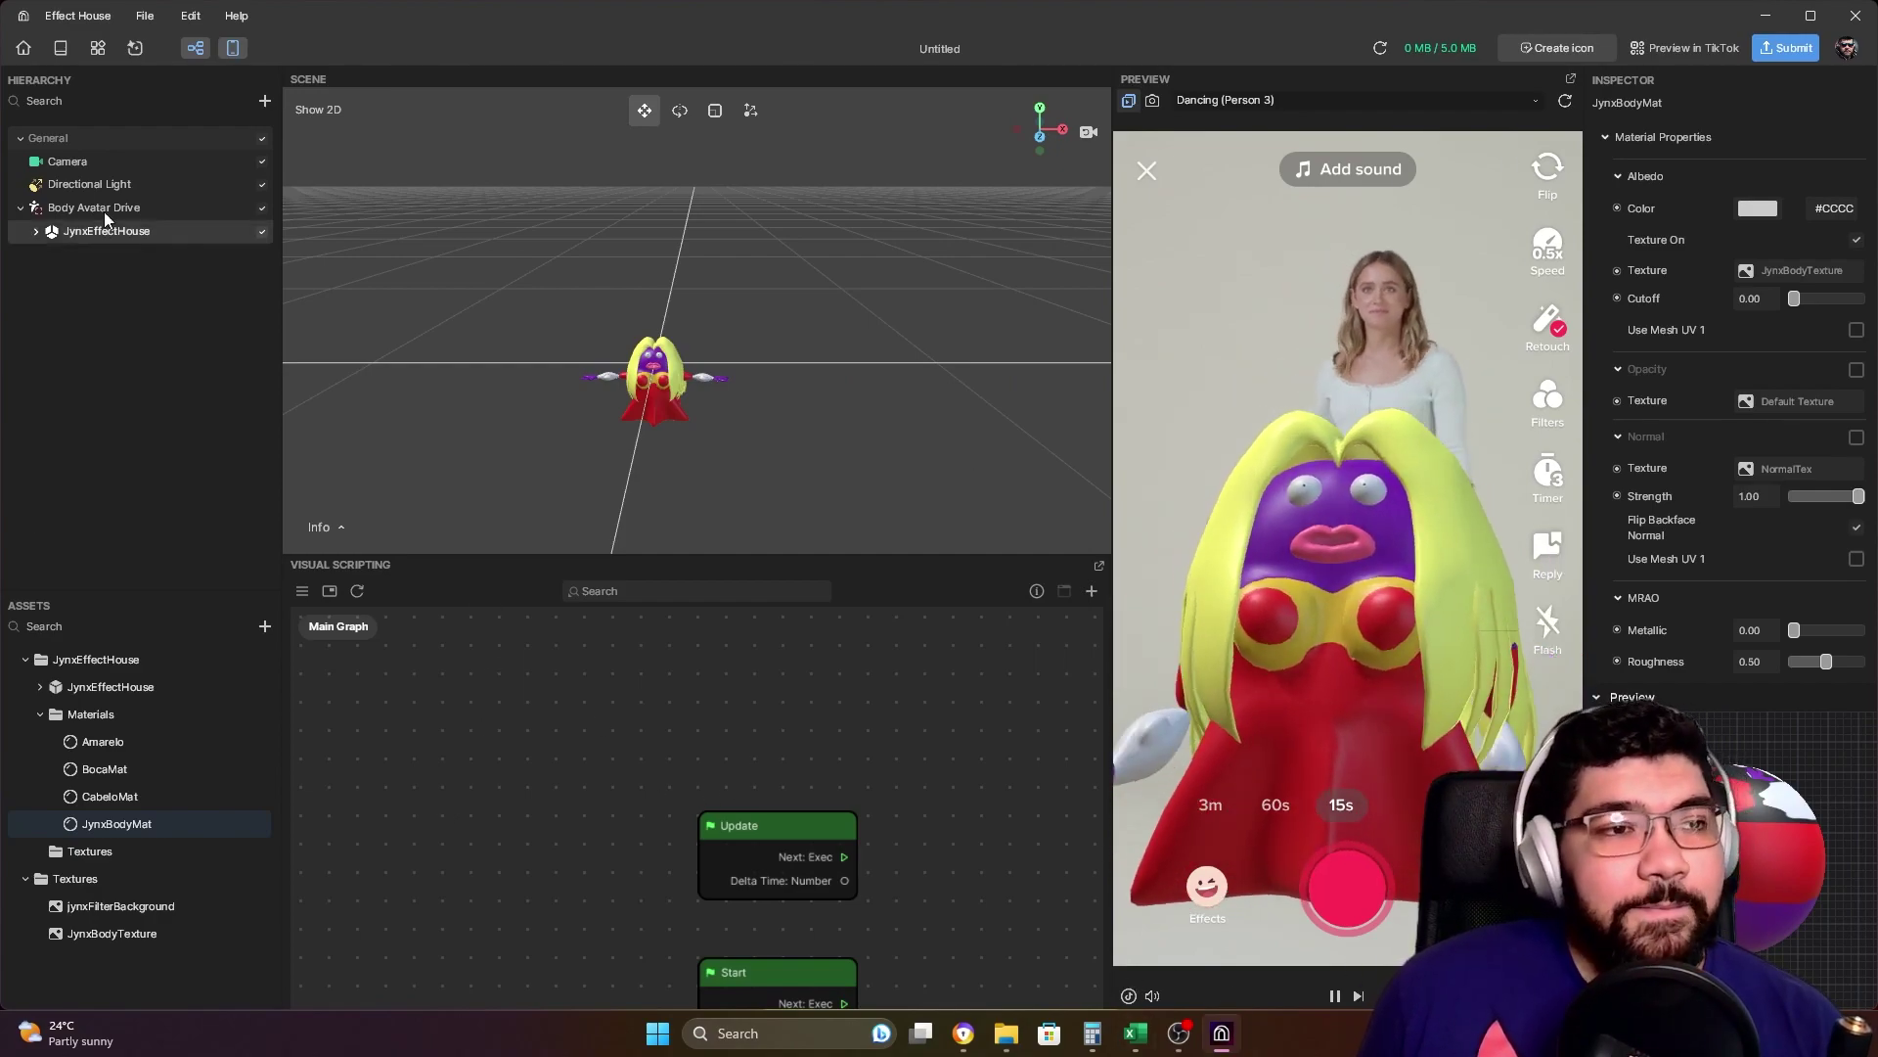
Add a 2D Screen Image and set its texture to jynxFilterBackground.
left_click(264, 101)
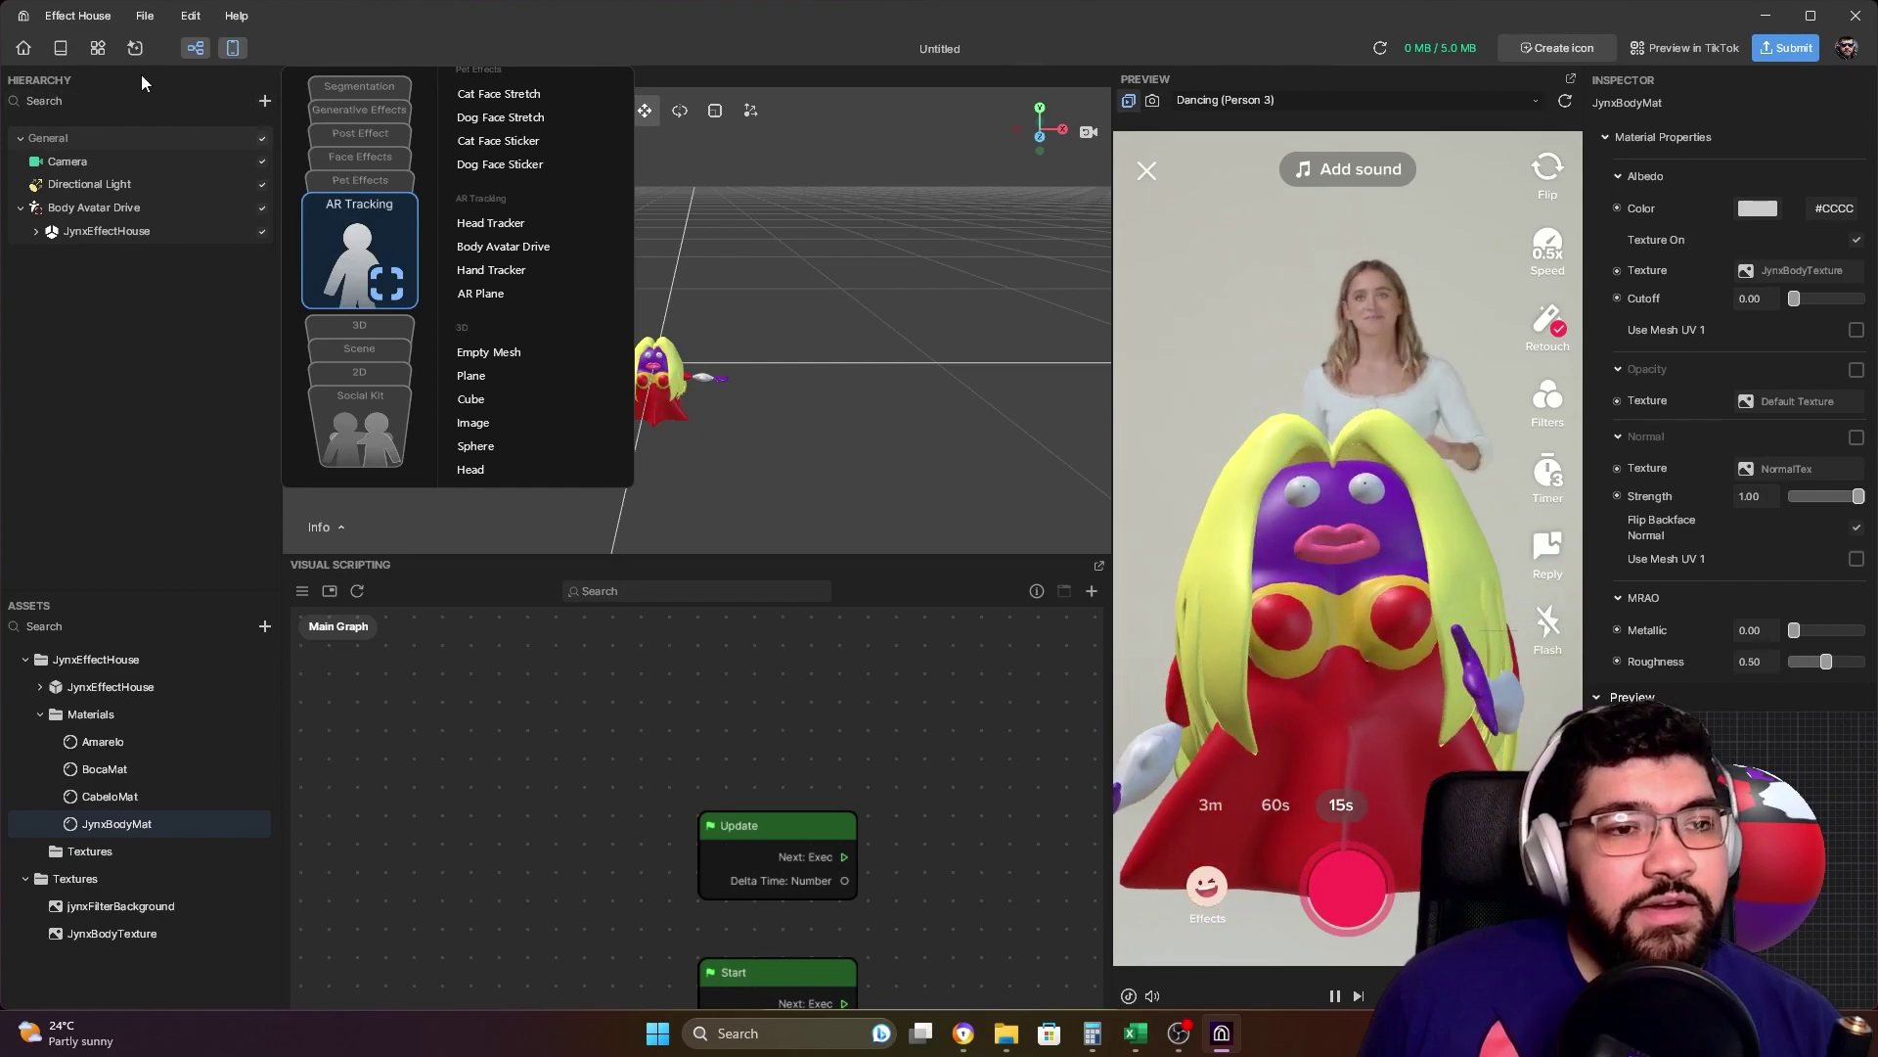
left_click(359, 372)
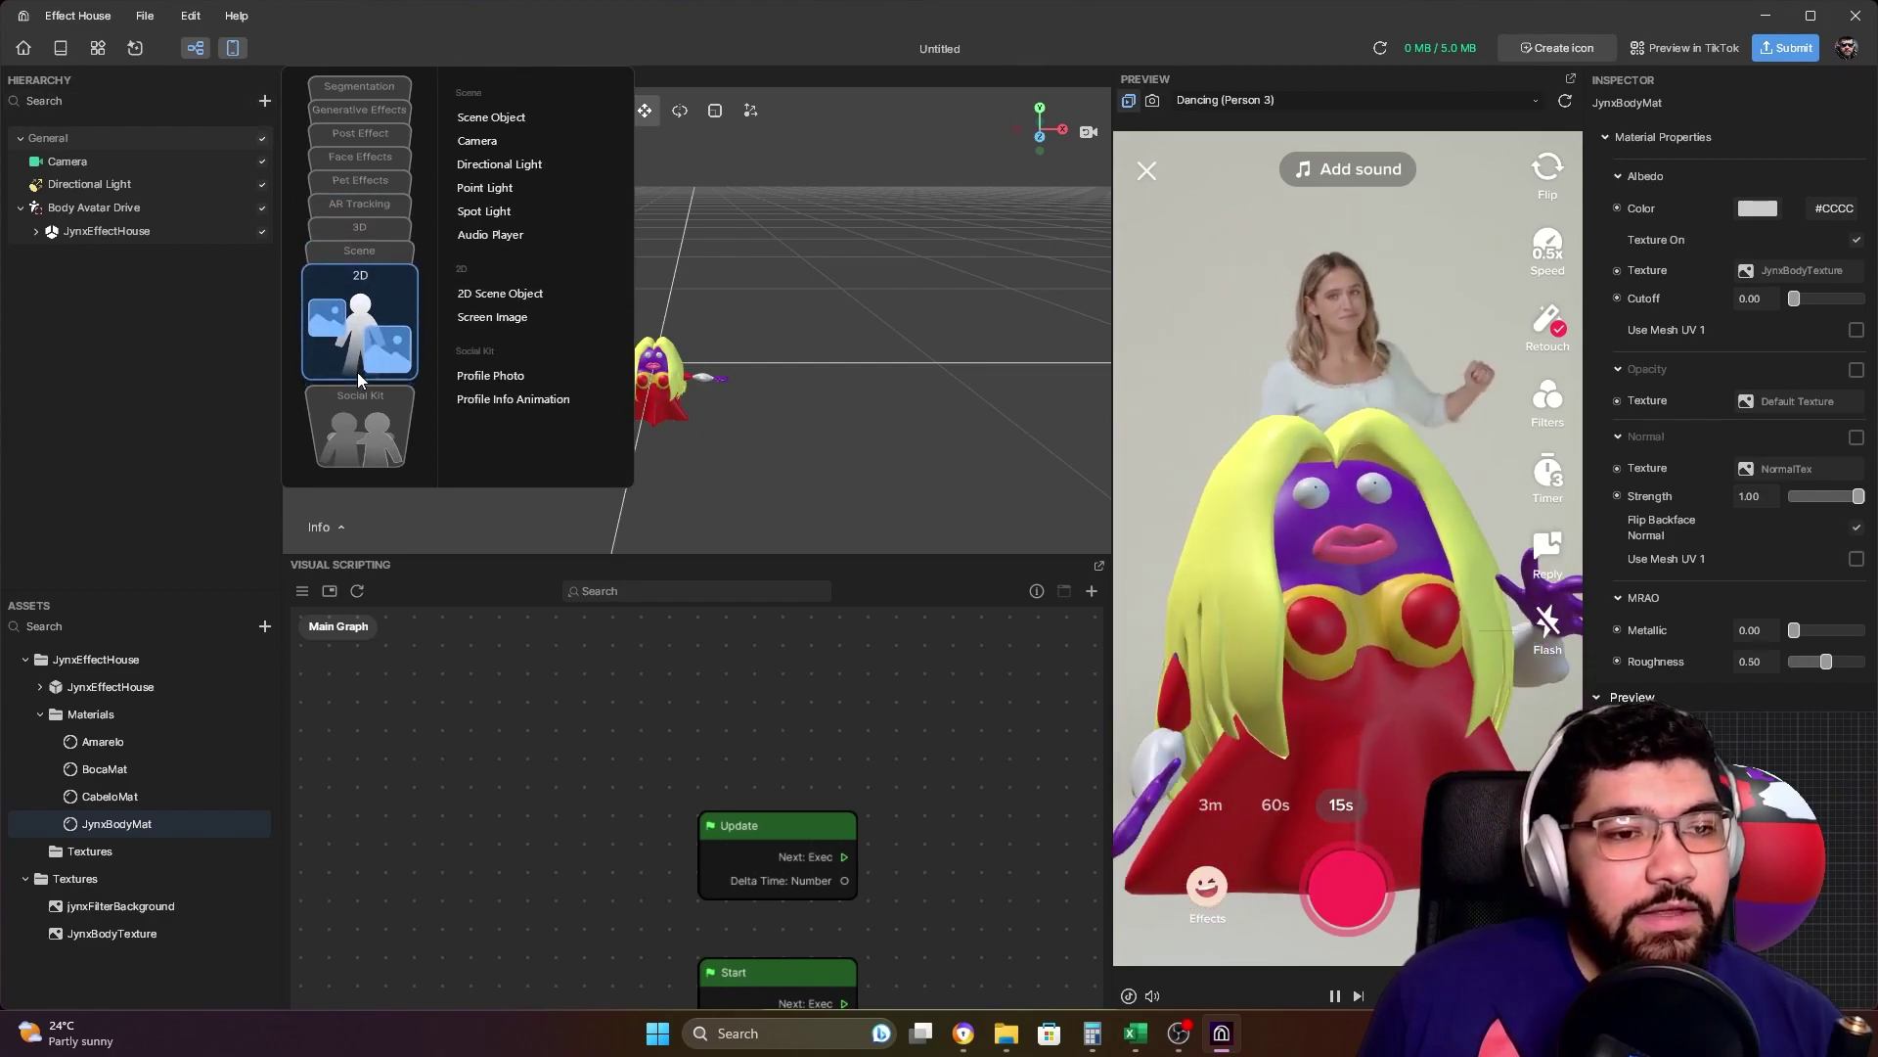
left_click(518, 319)
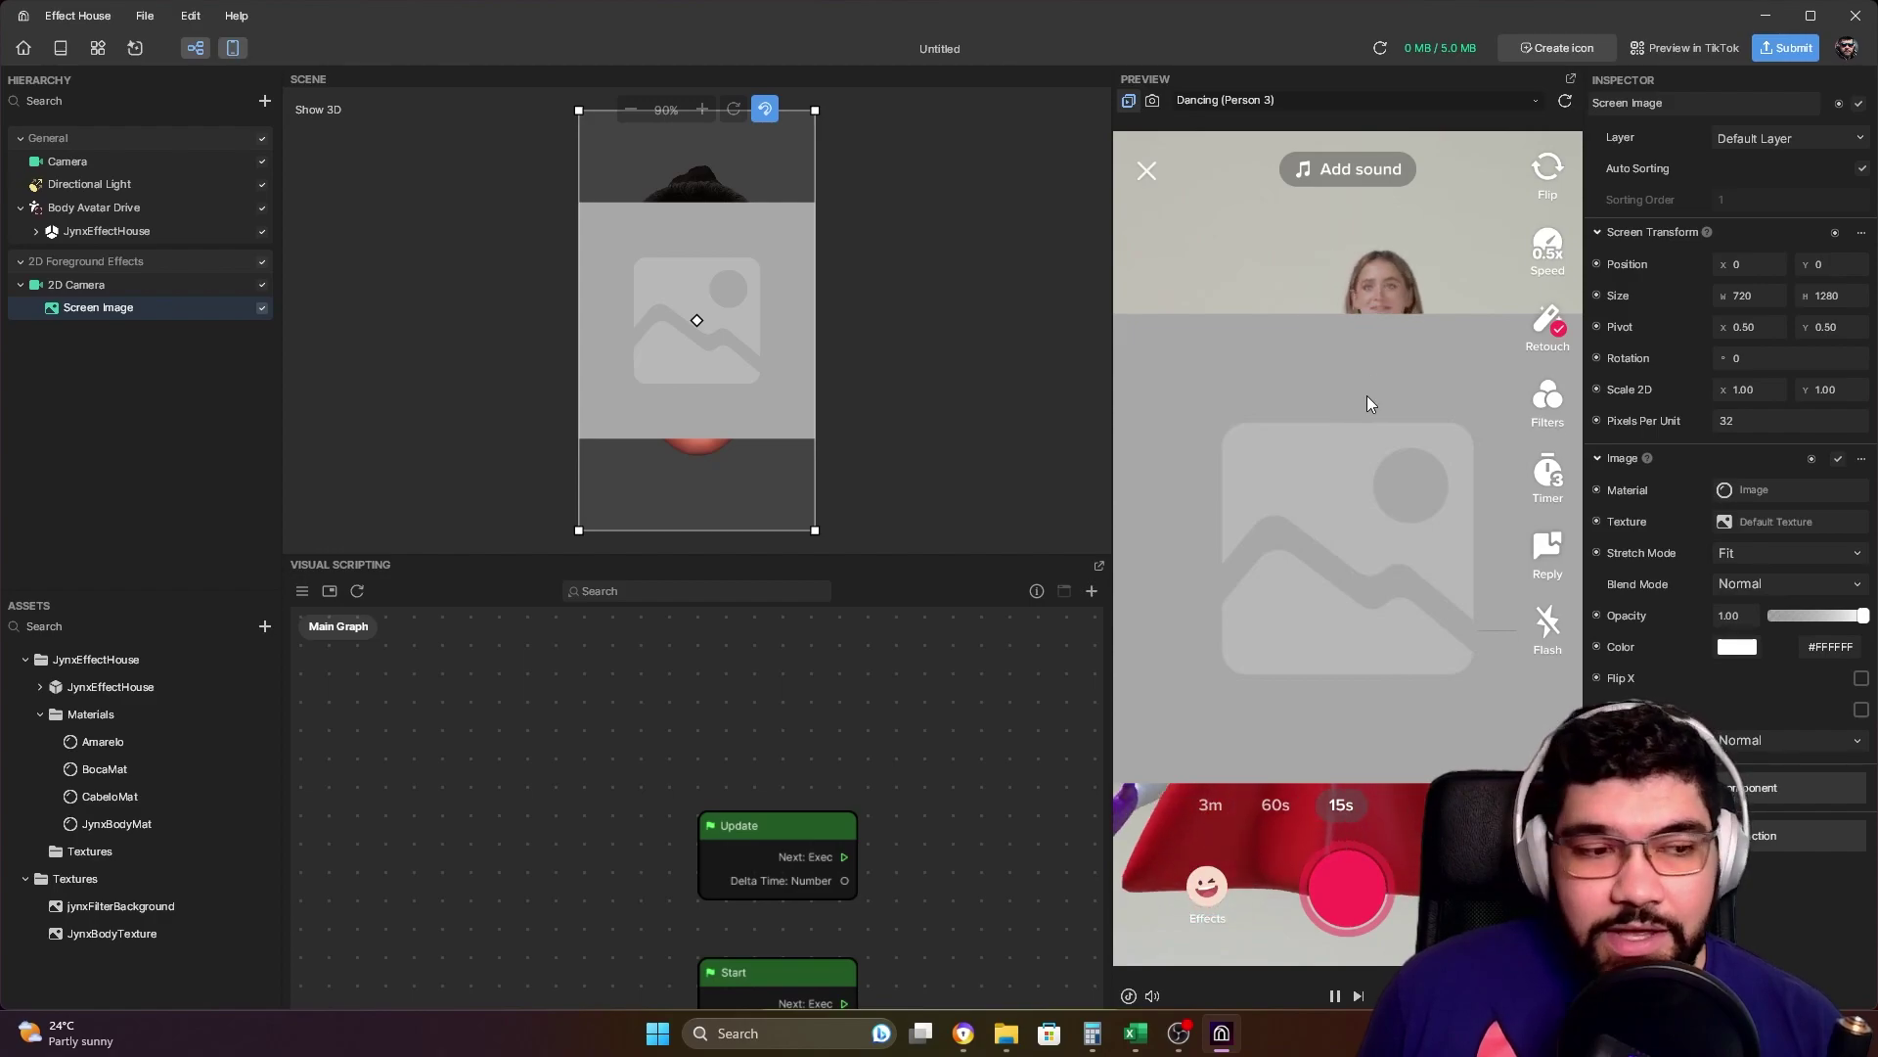
left_click(1769, 525)
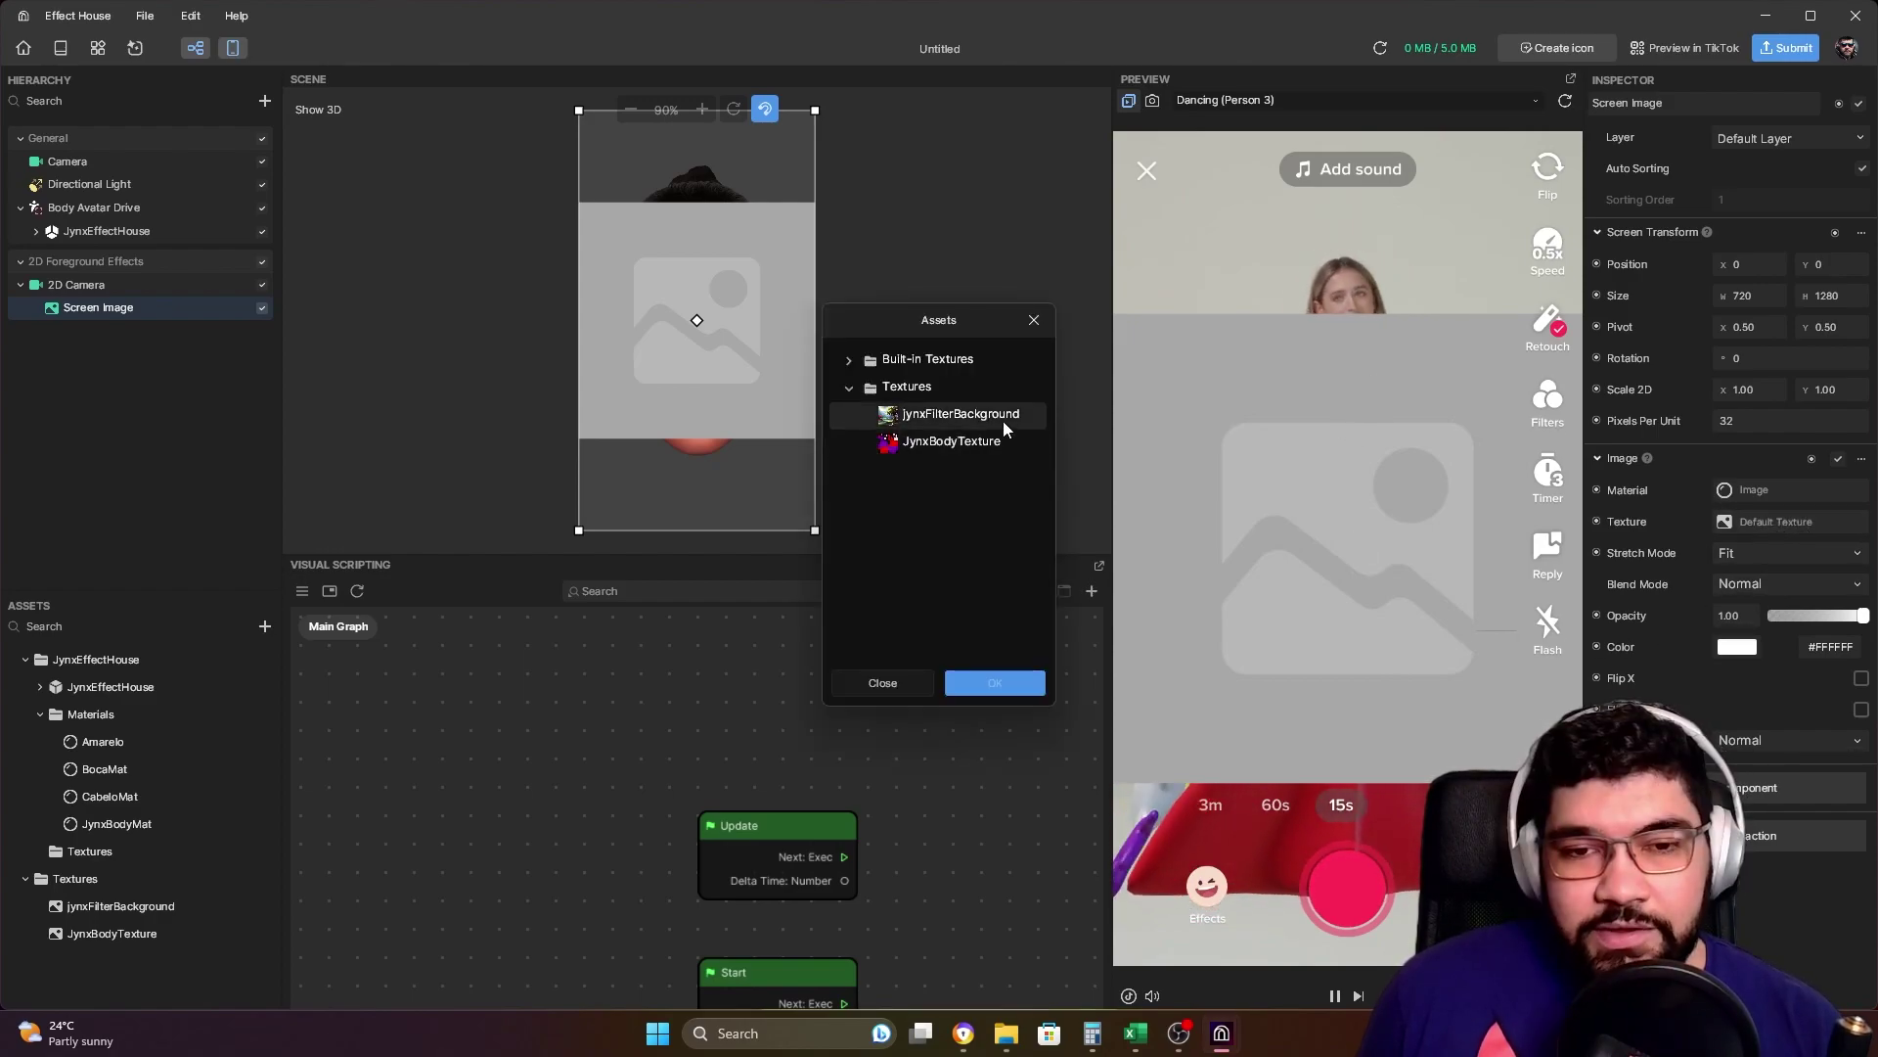
left_click(954, 419)
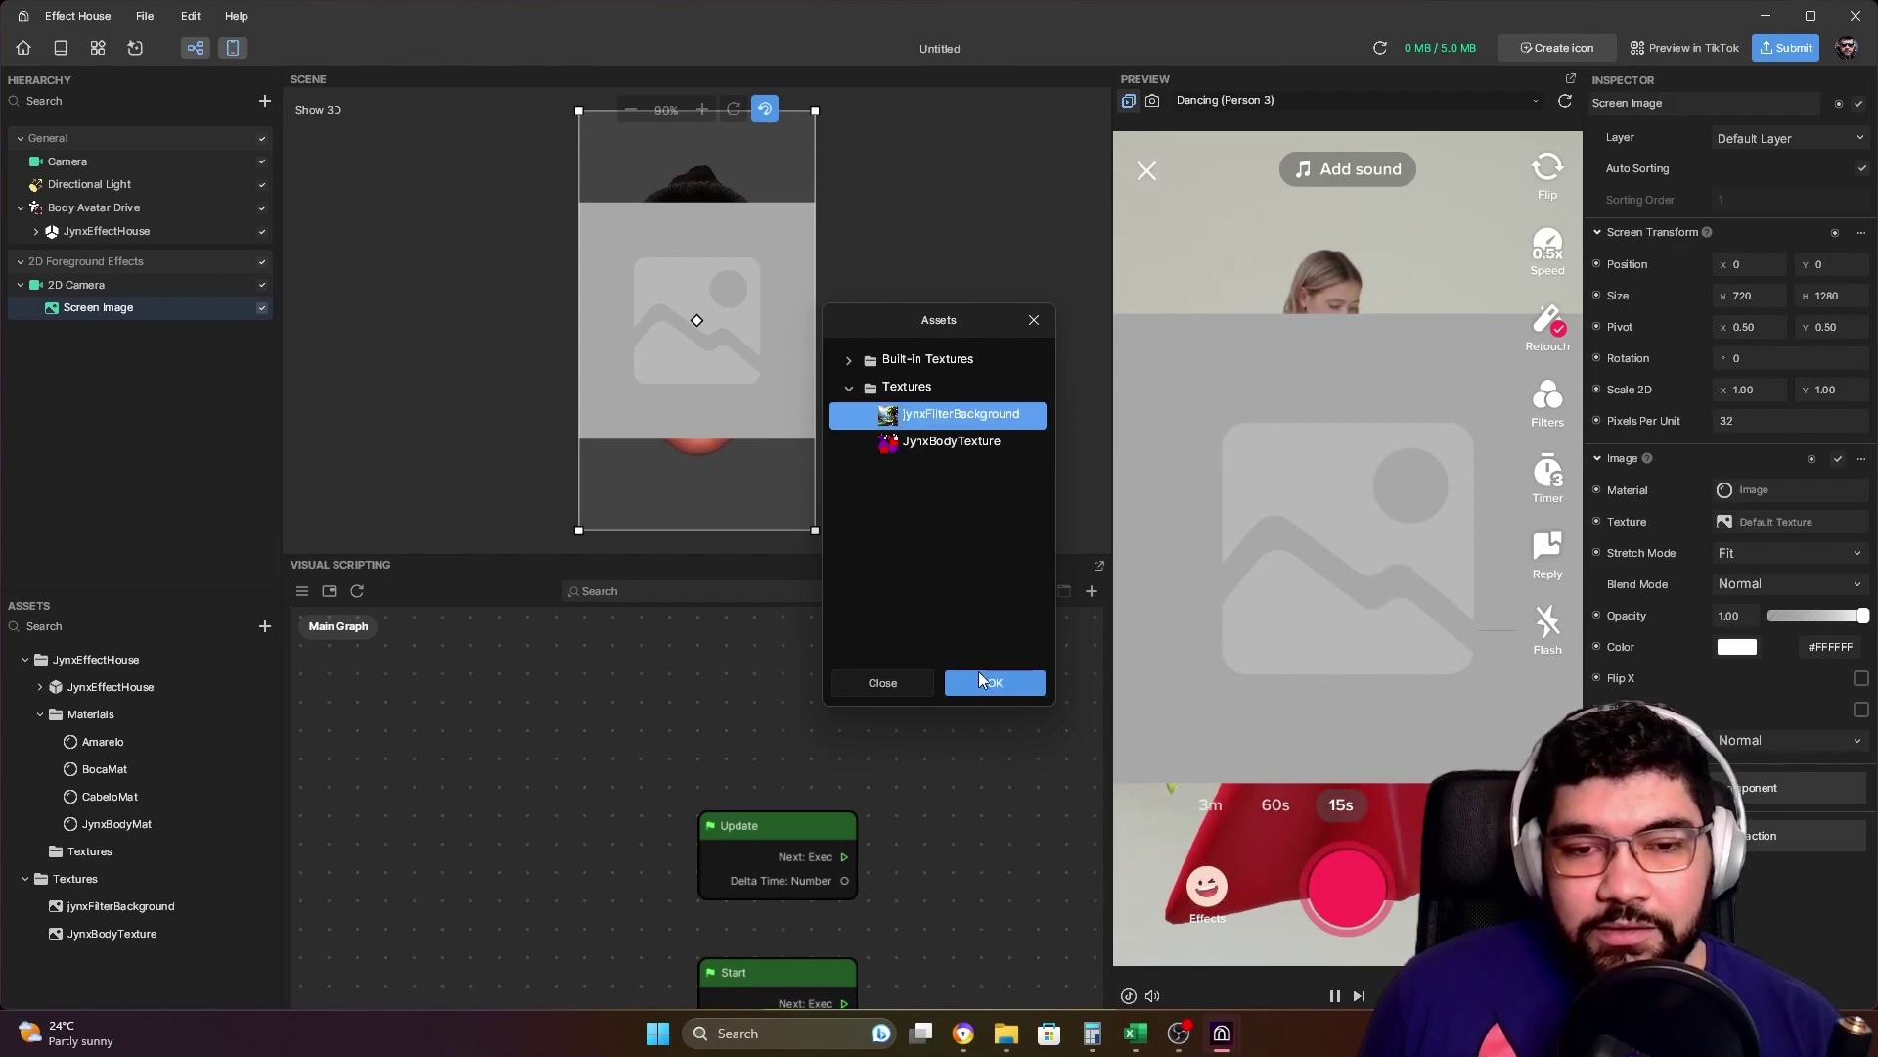
left_click(979, 675)
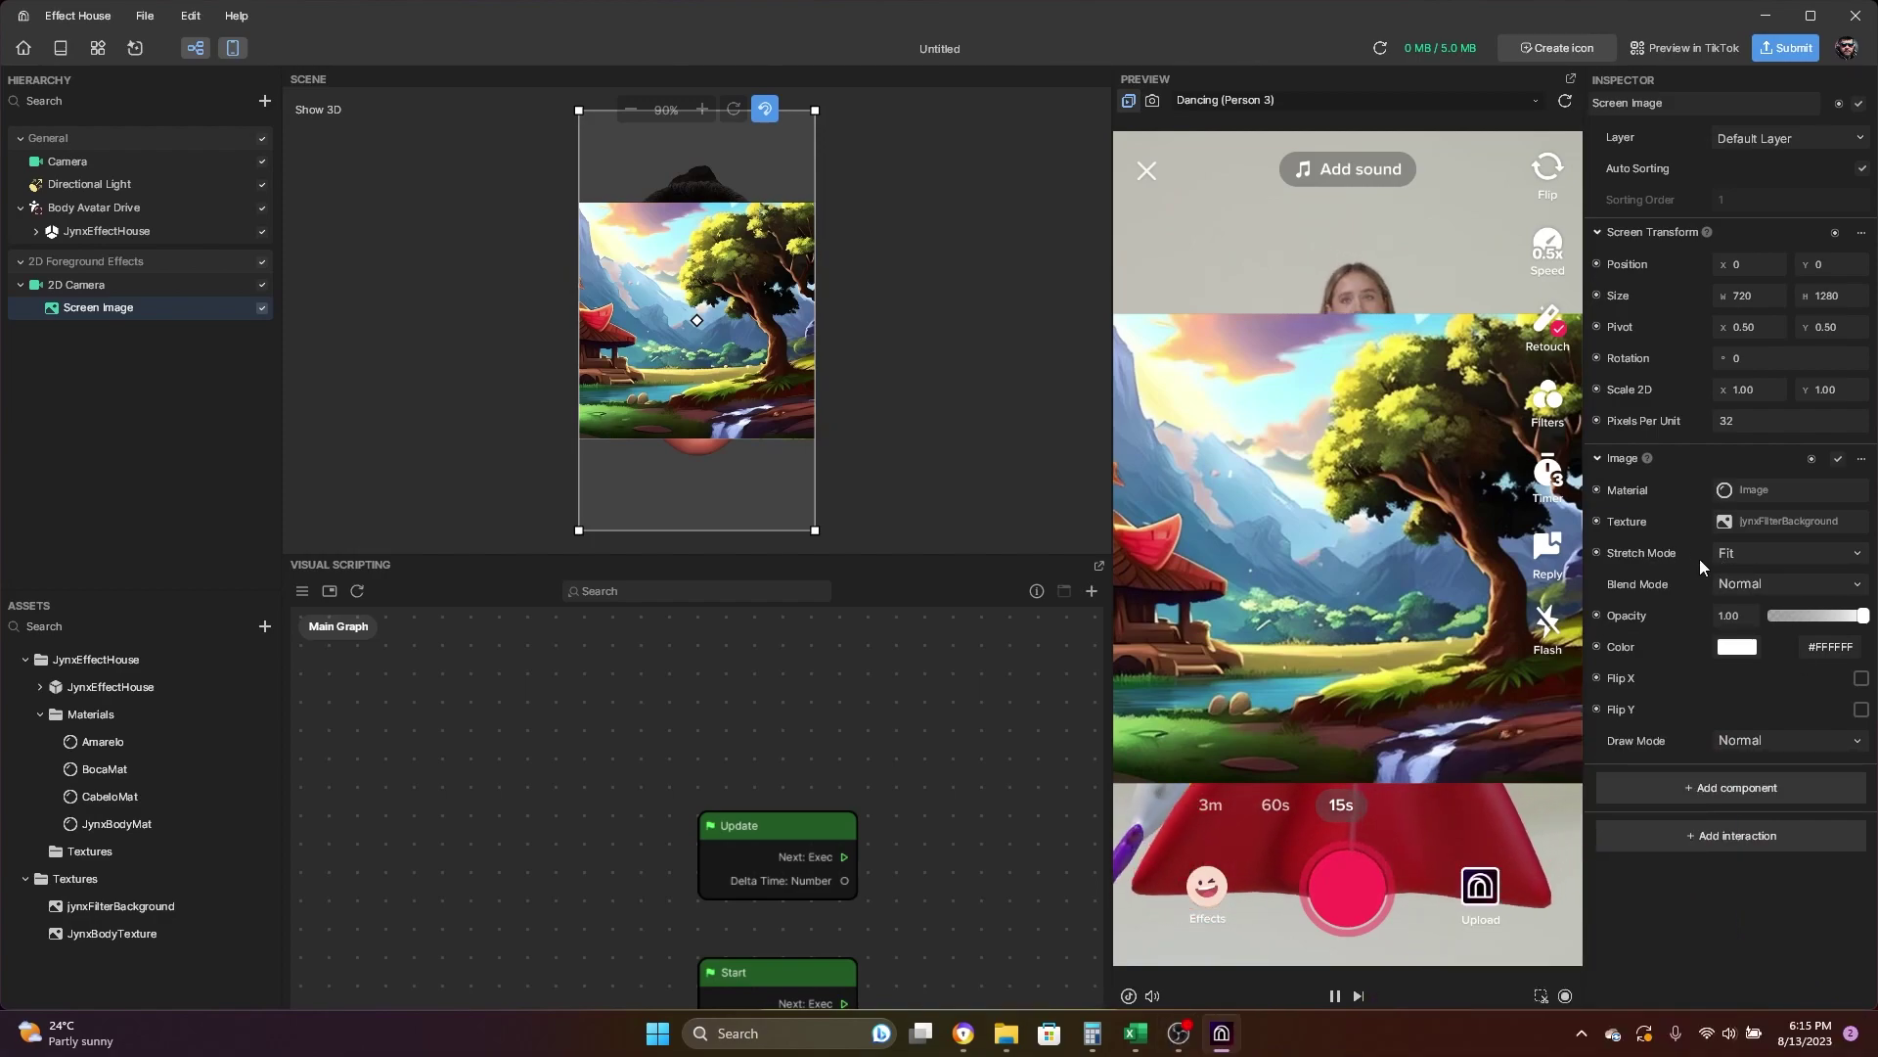
Set the Screen Image's Stretch Mode to Fit Height.
left_click(1786, 550)
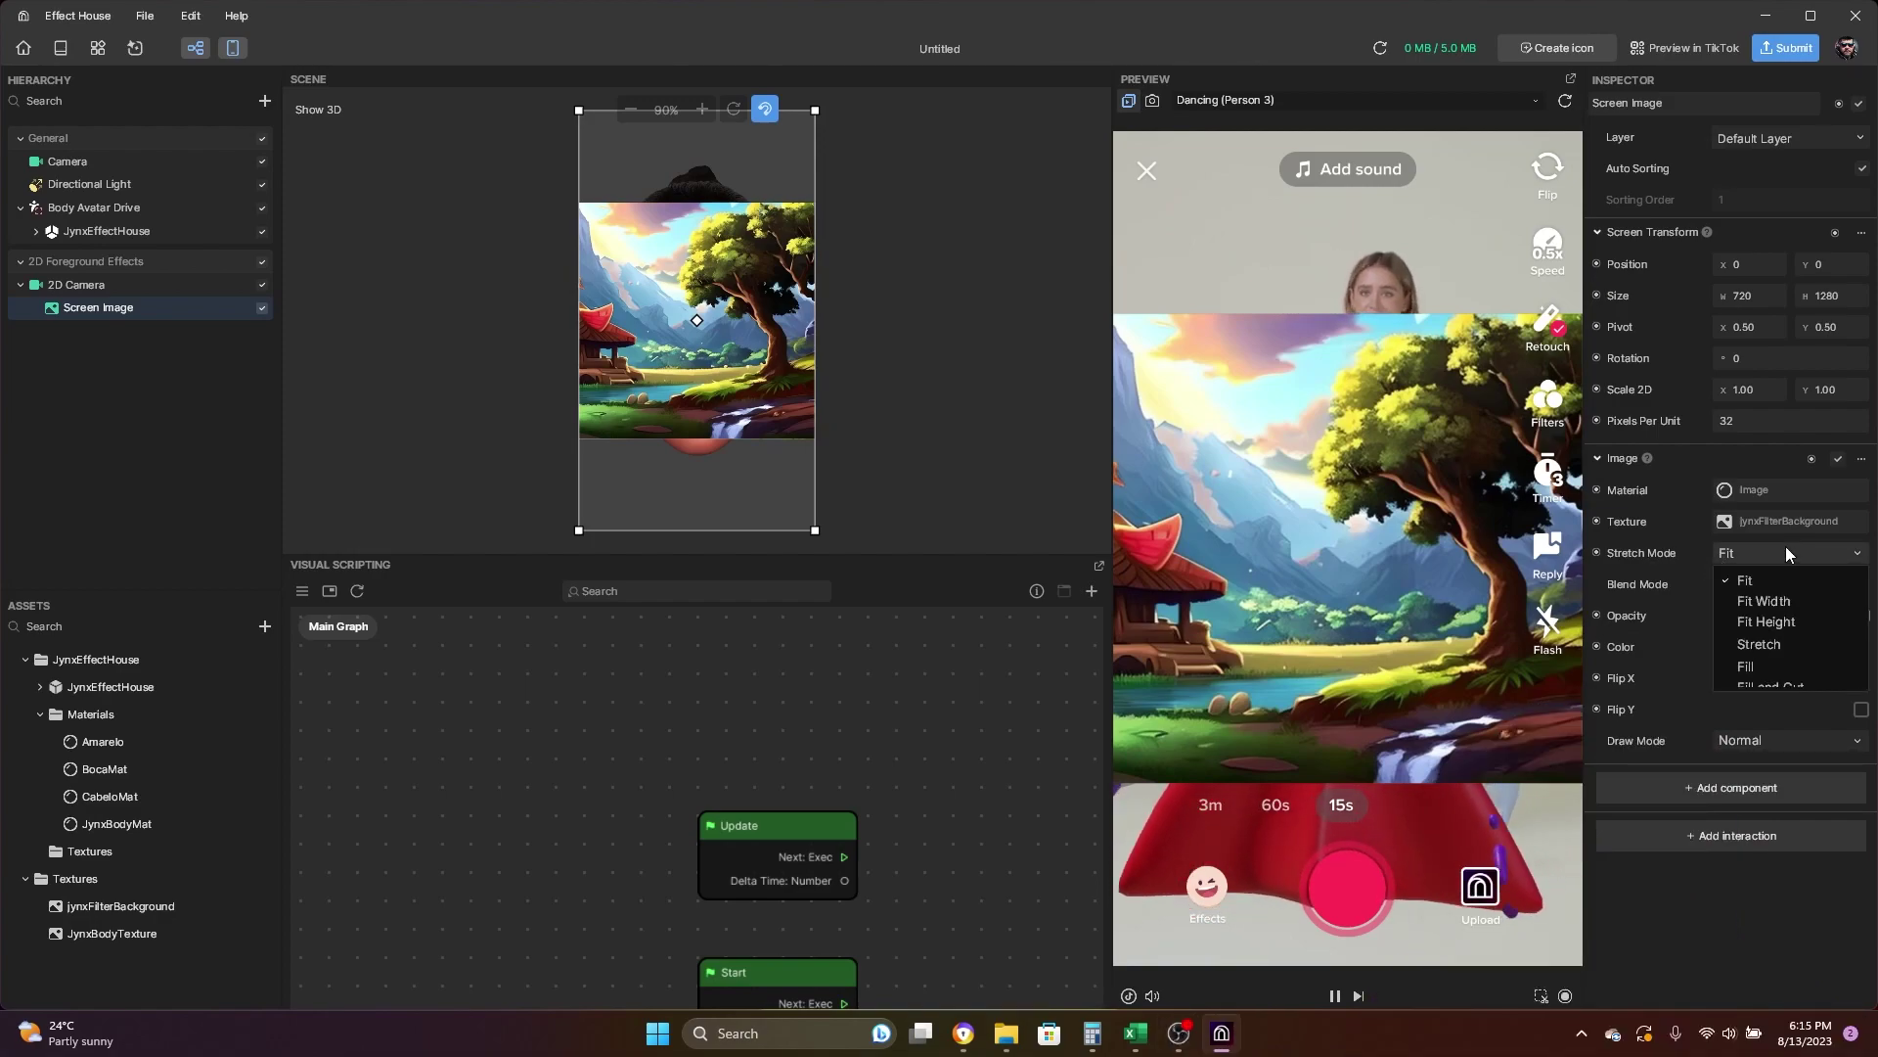
left_click(1788, 624)
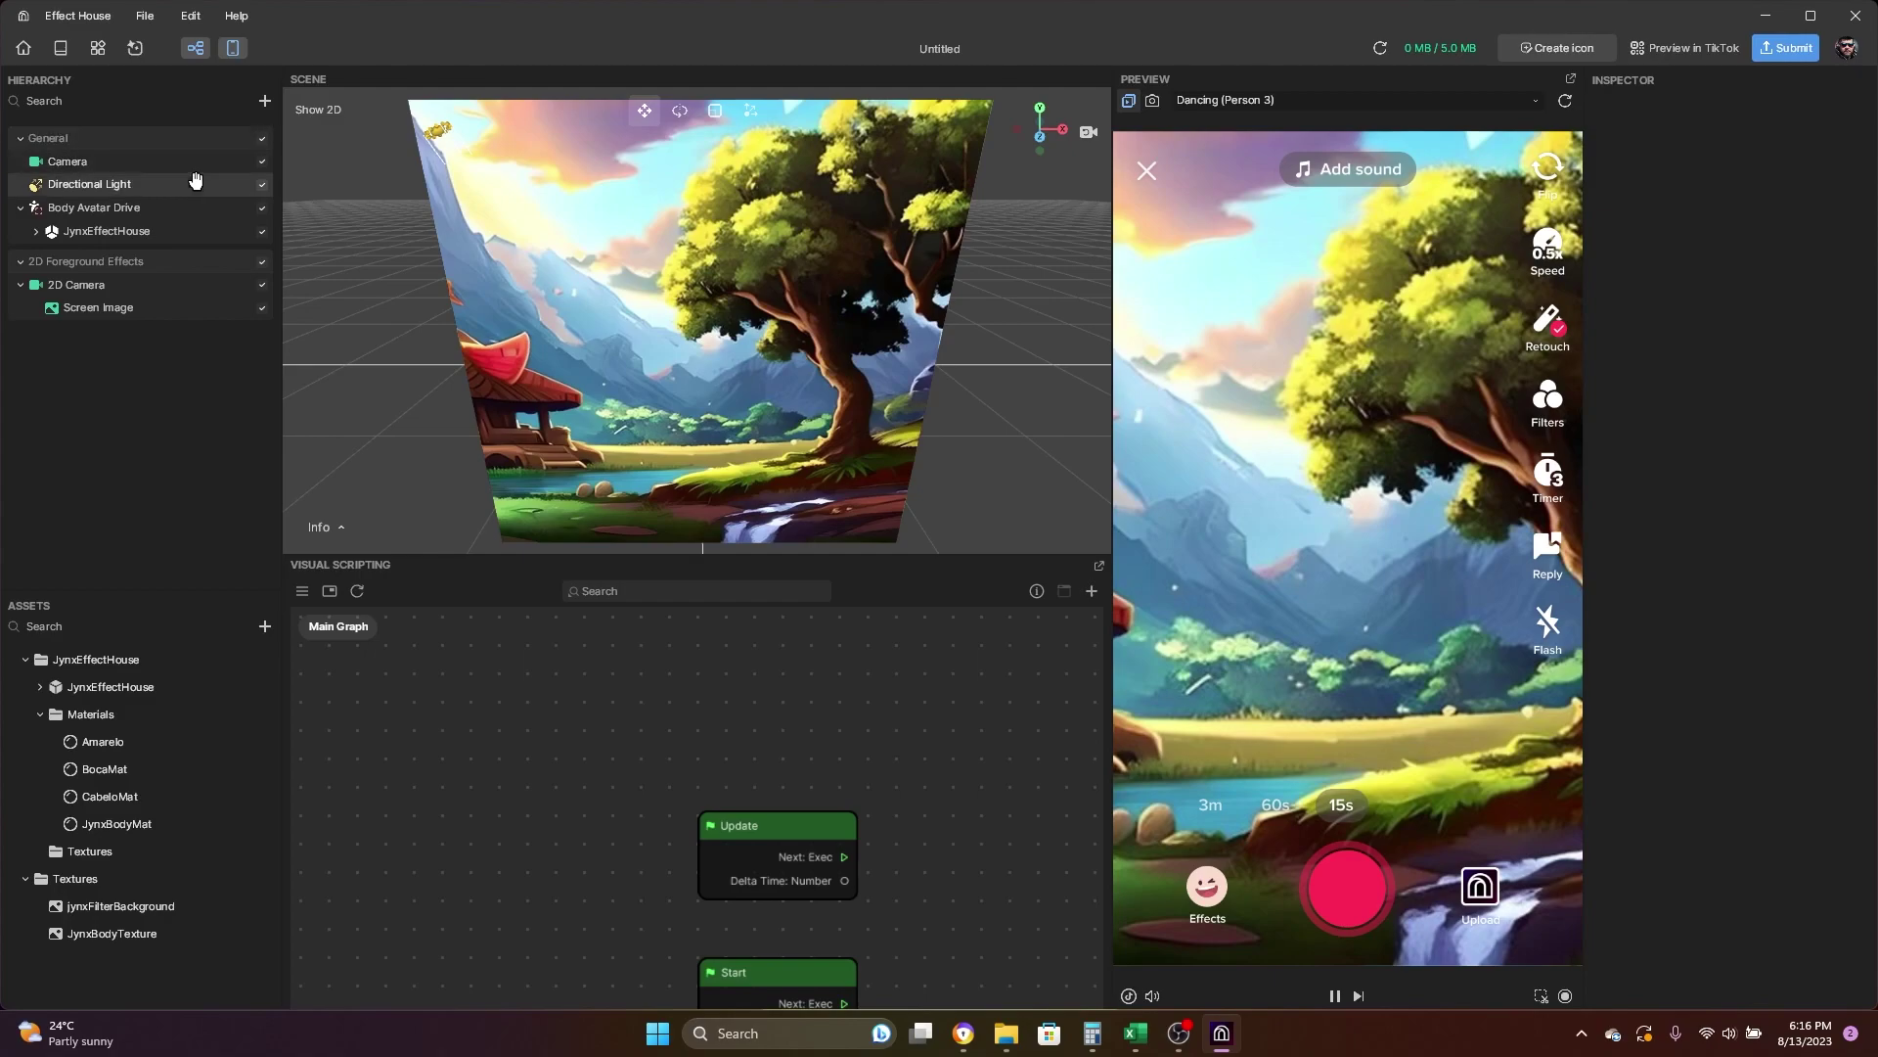
Move the General group below 2D Foreground Effects in the Hierarchy and inspect the scene.
left_click(20, 139)
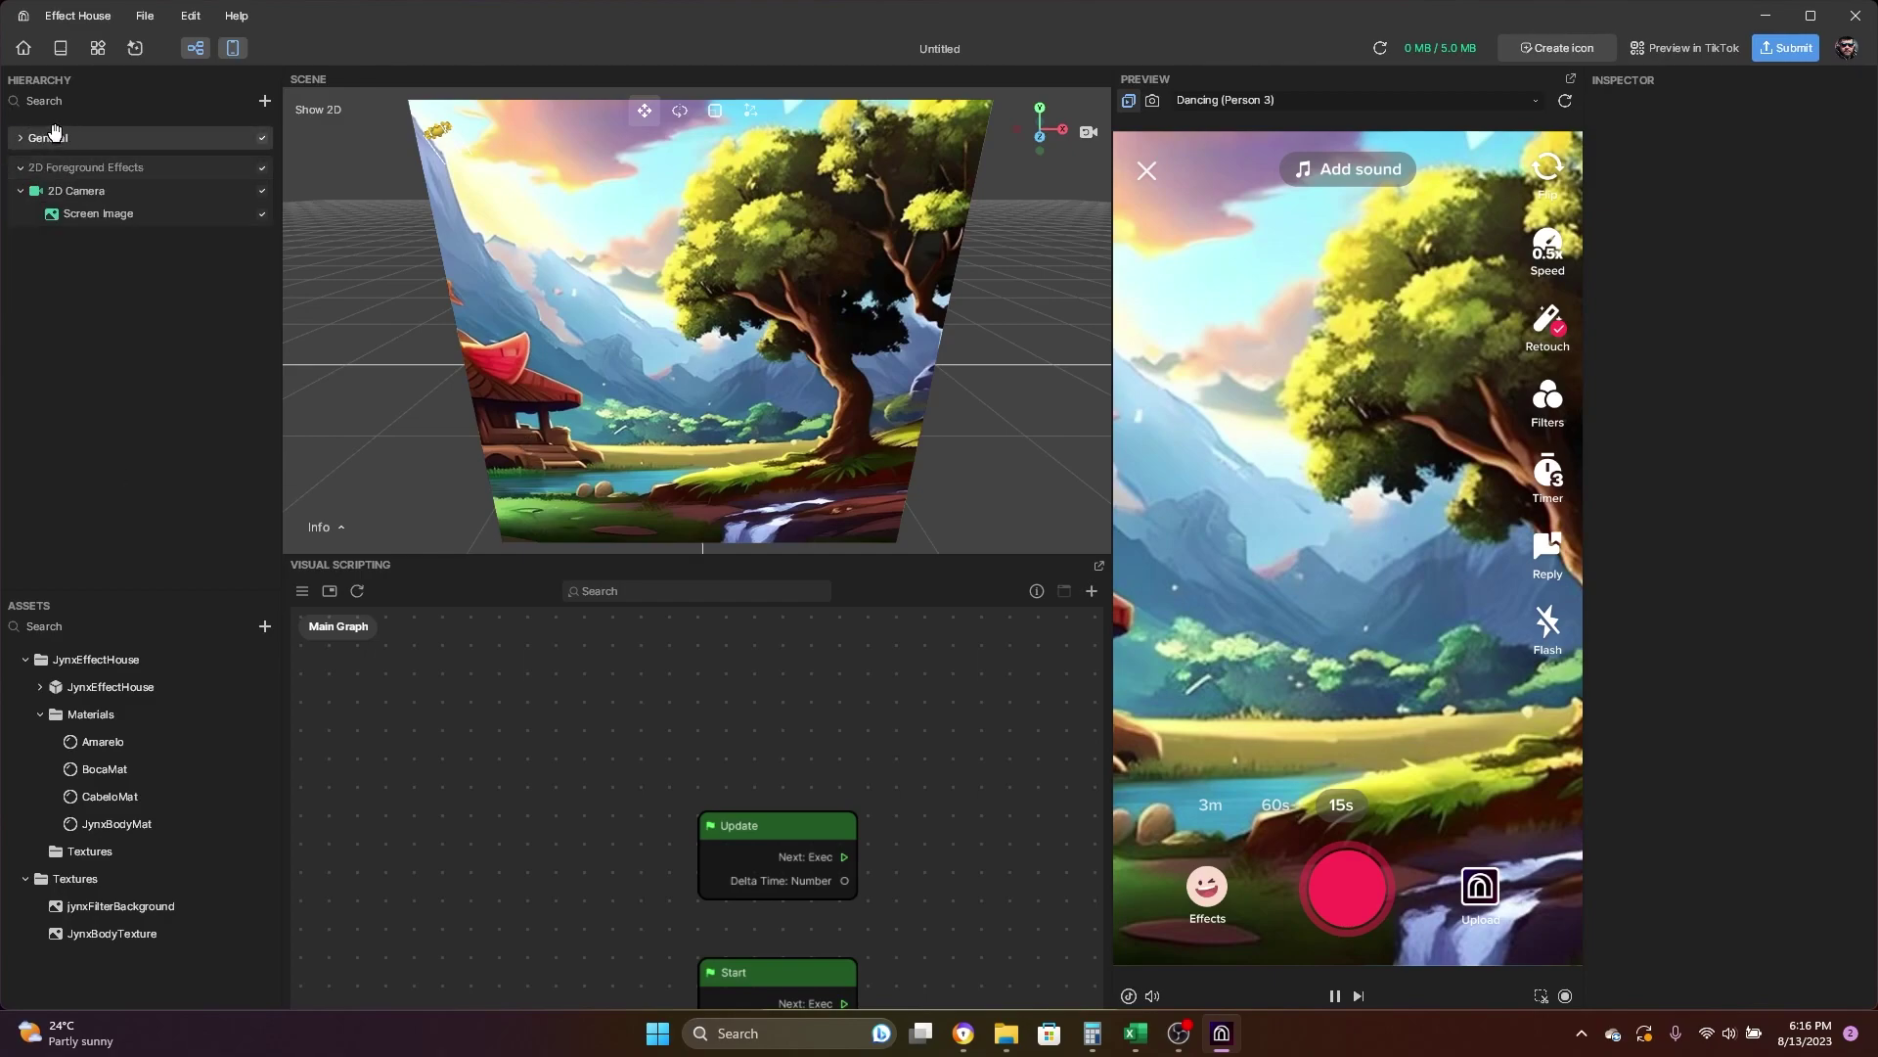
left_click(107, 144)
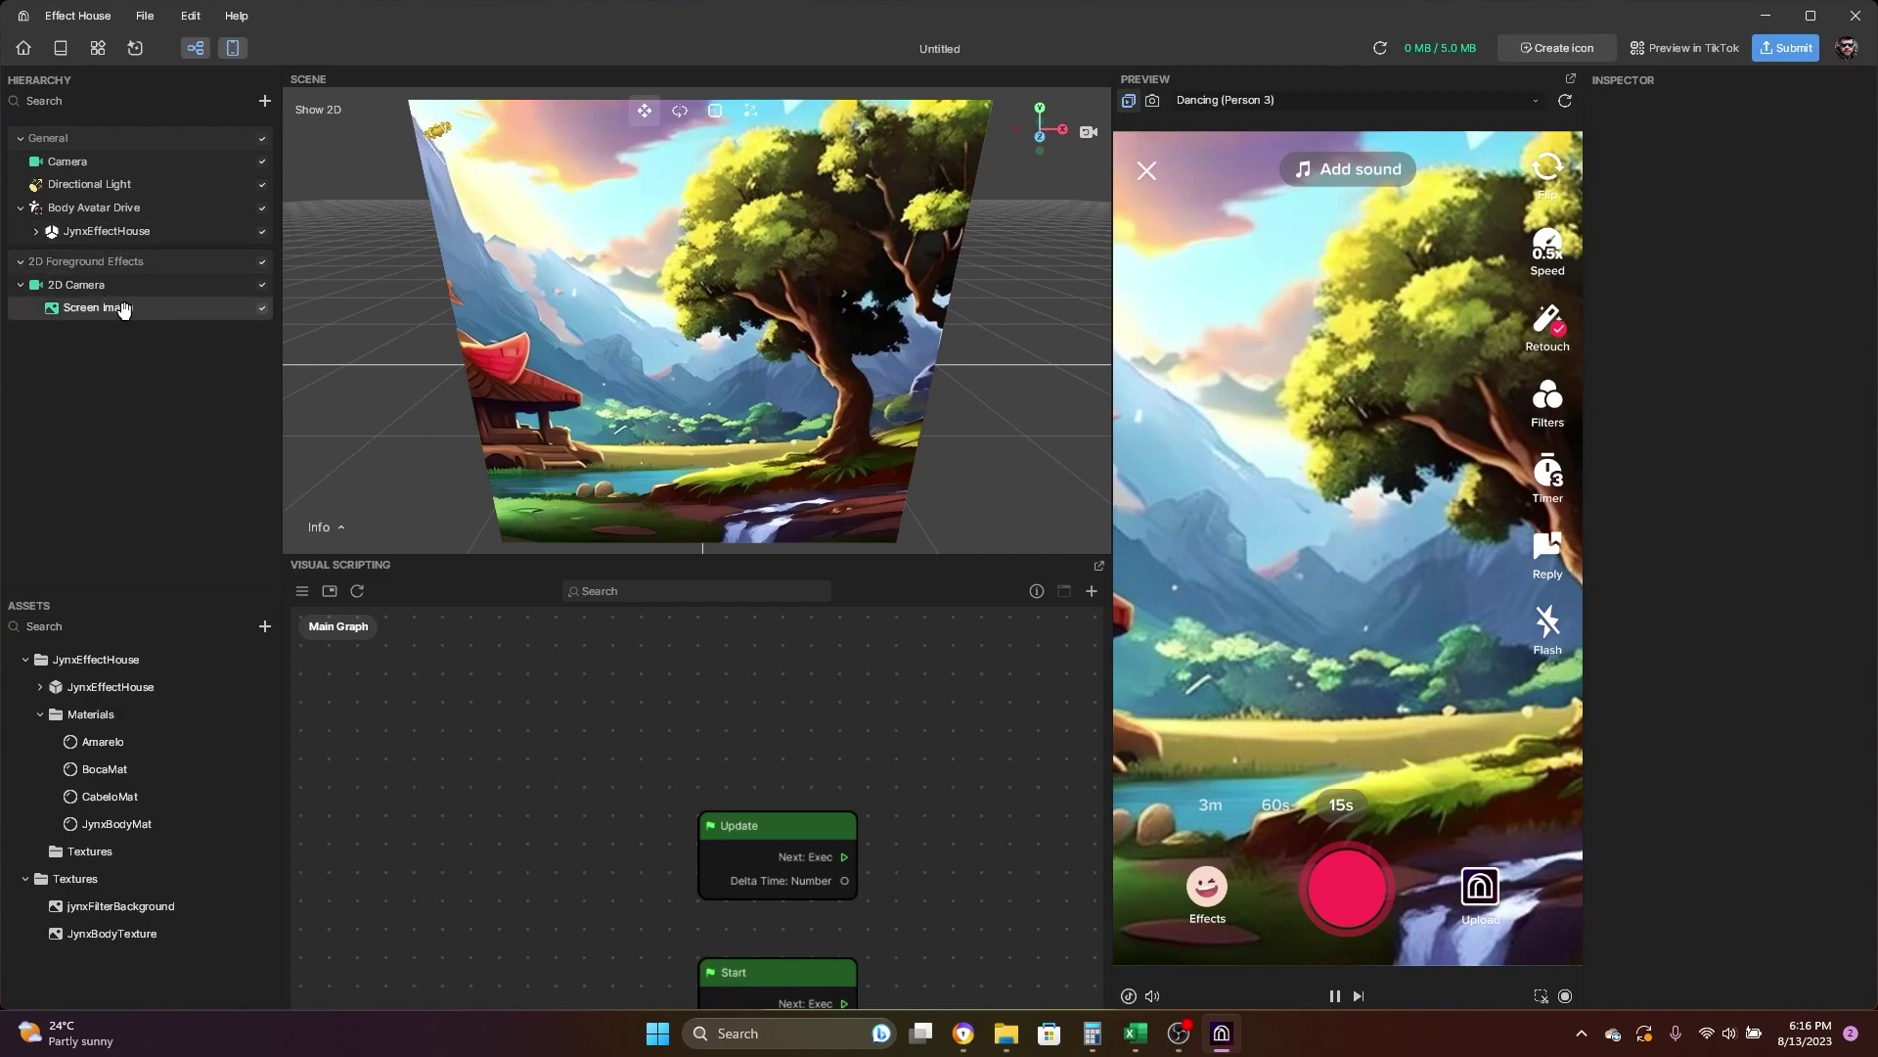
left_click(137, 261)
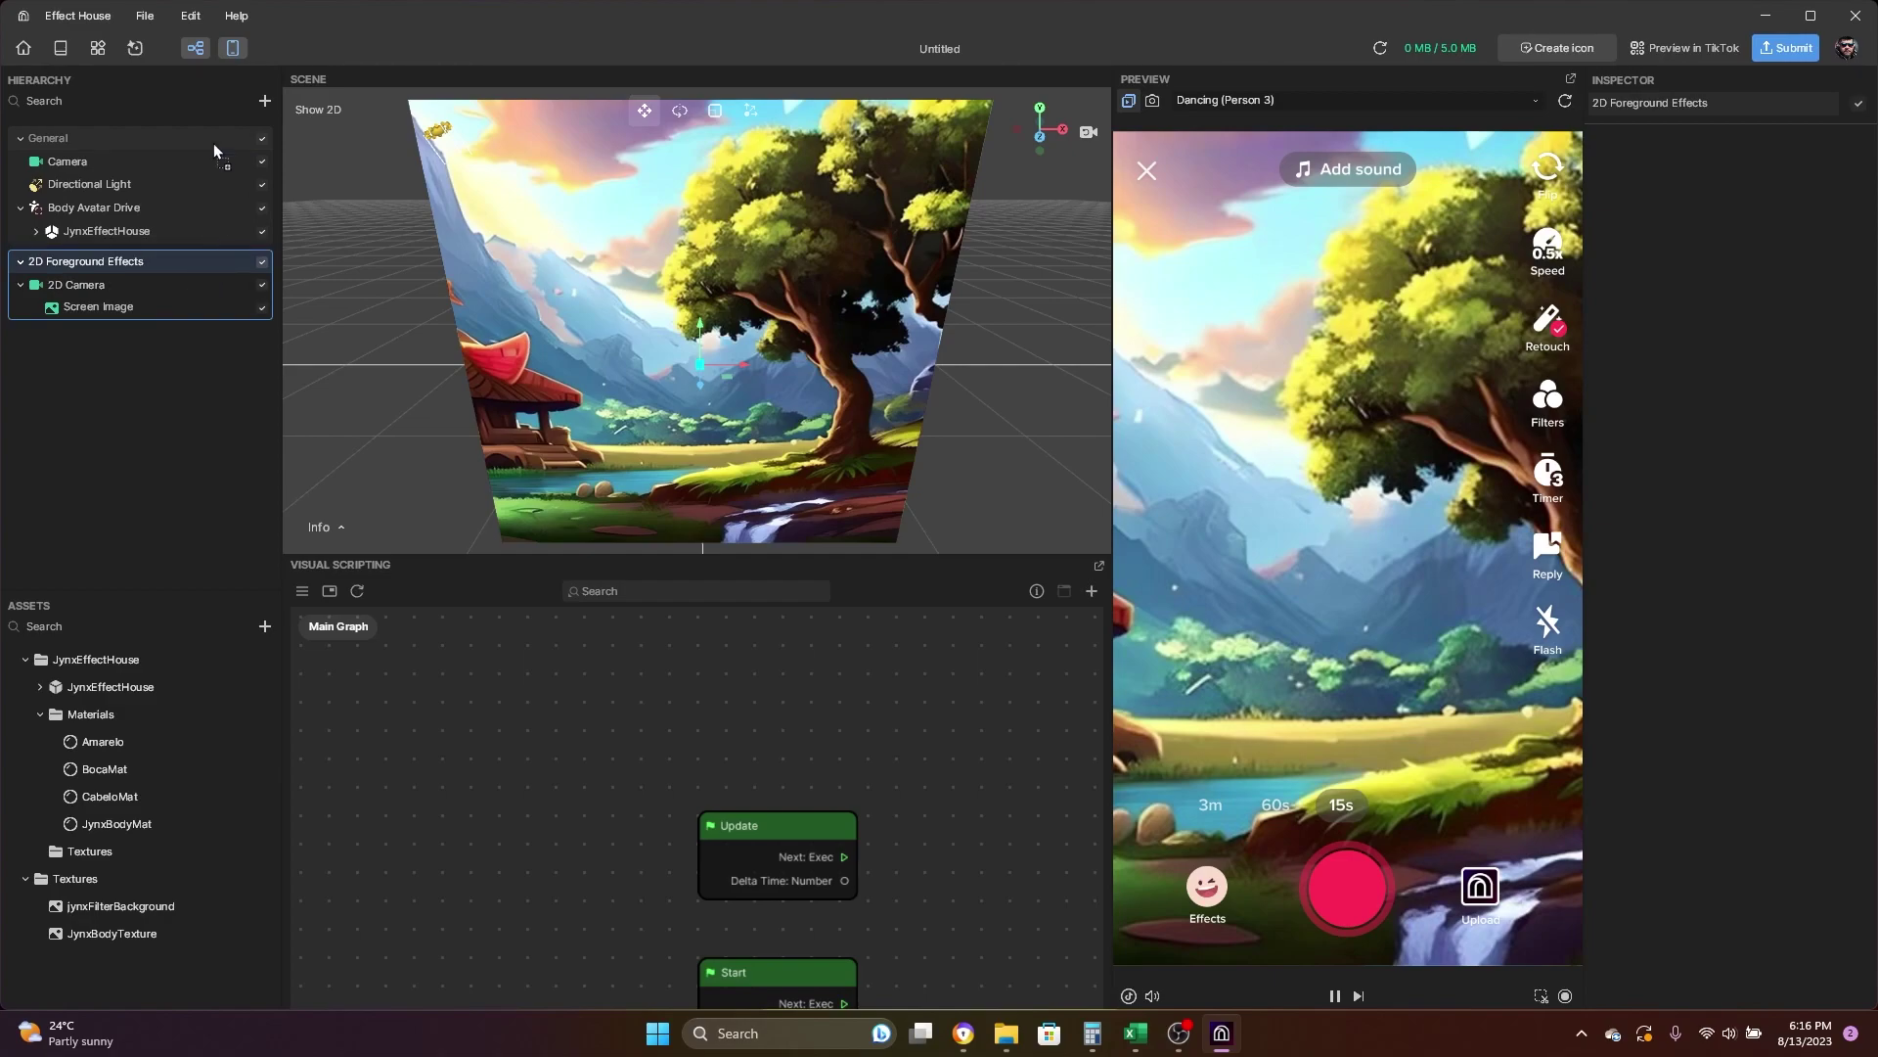
left_click_drag(164, 127, 88, 328)
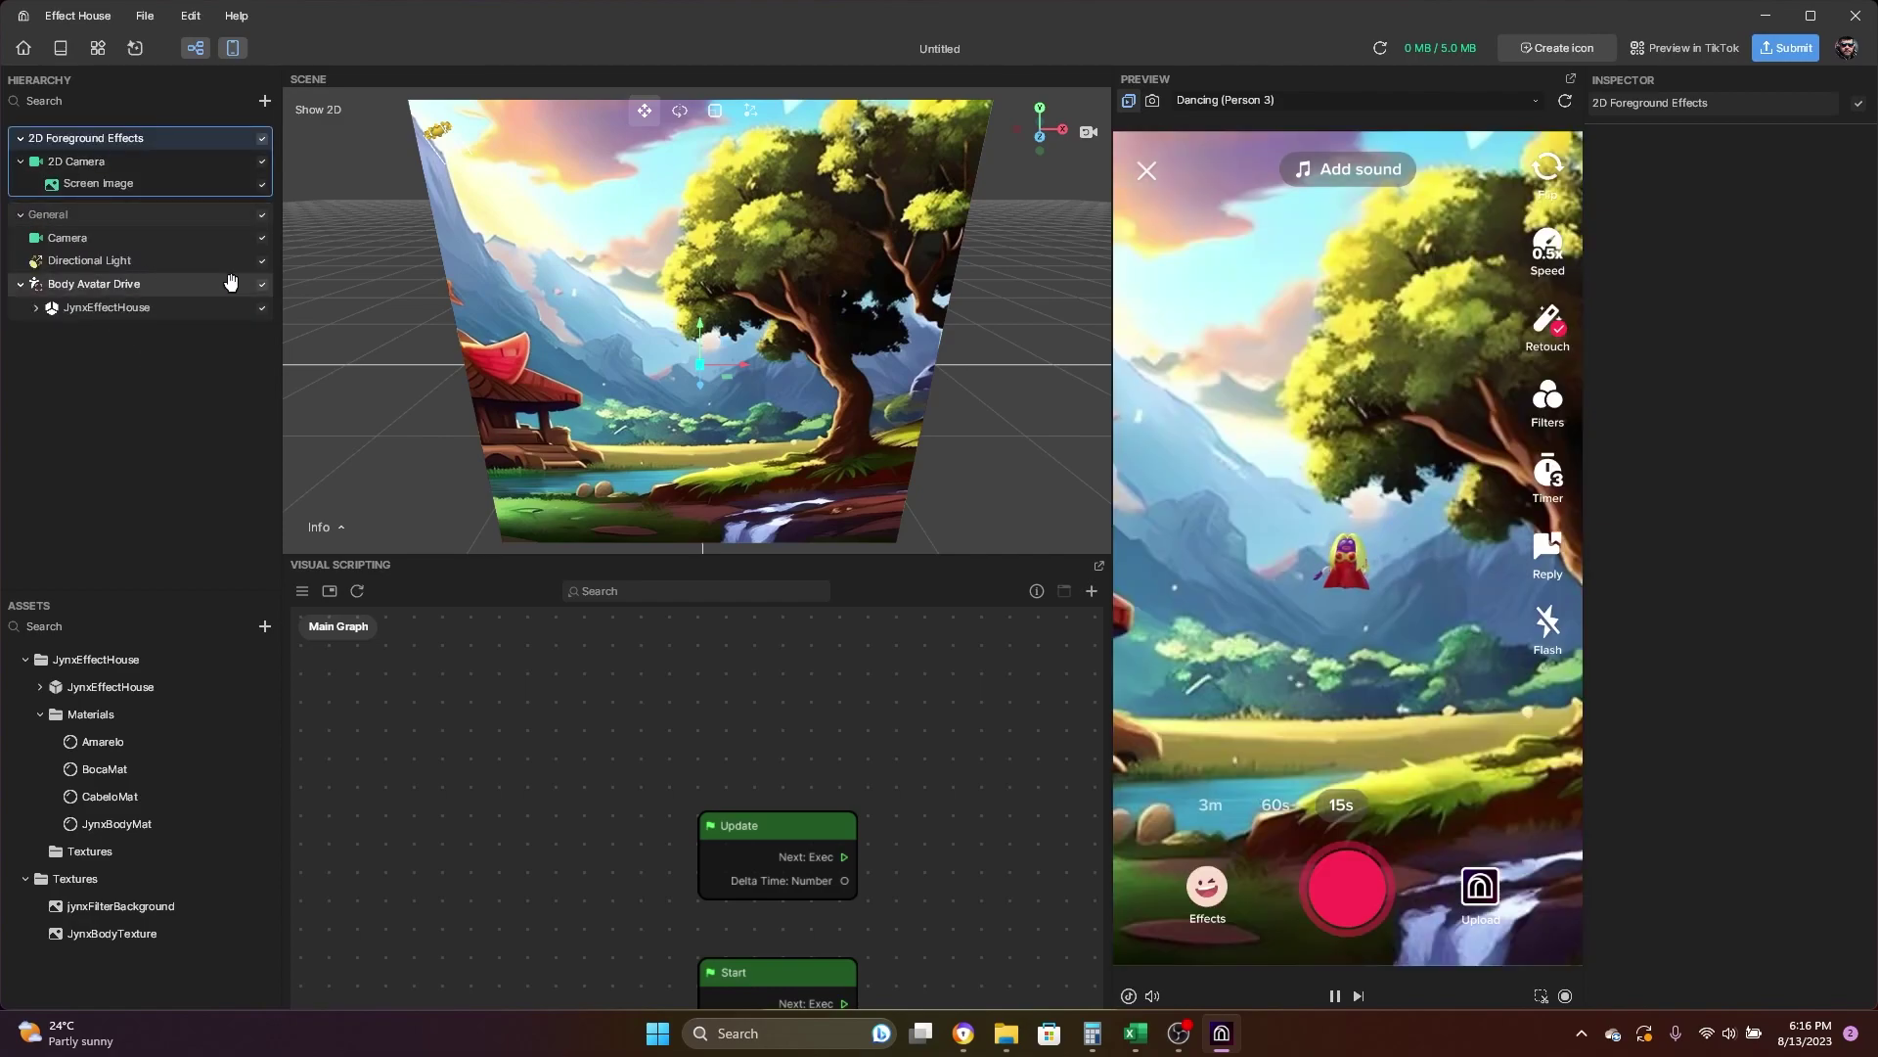
scroll(638, 515, "down", 6)
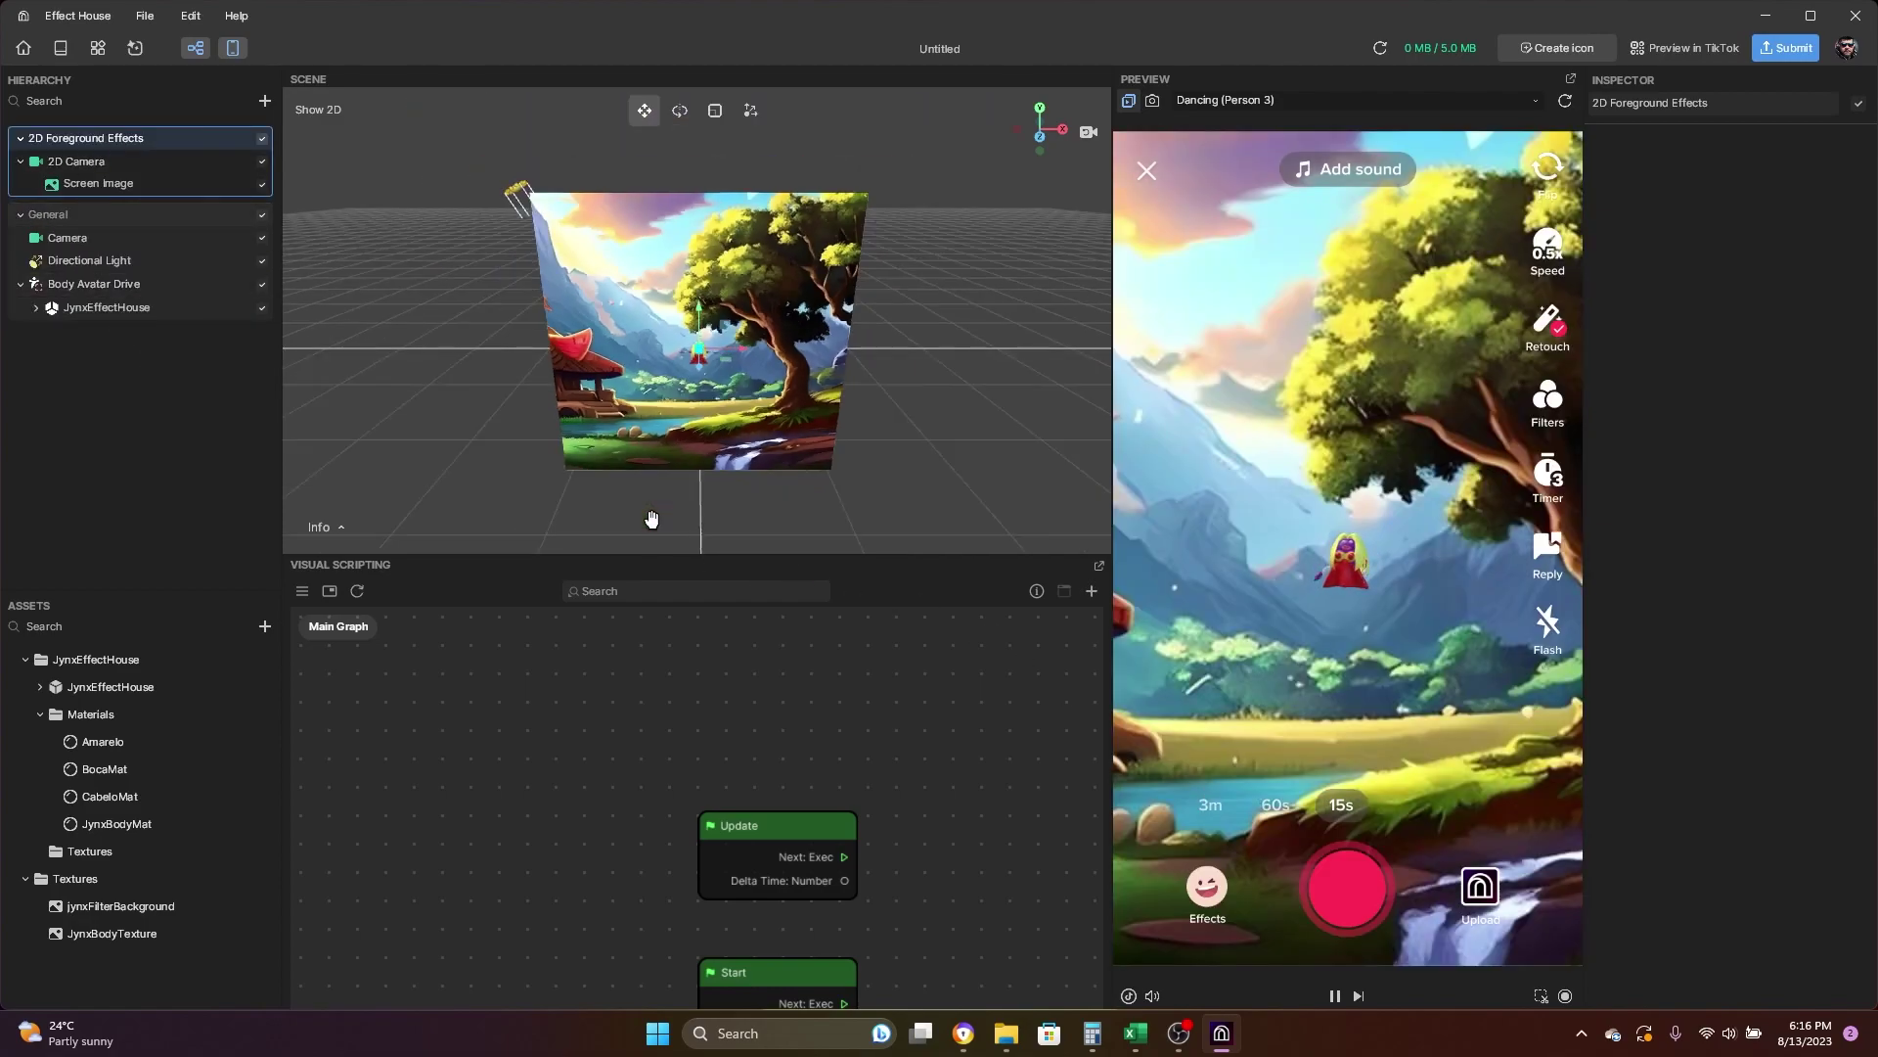
middle_click_drag(702, 442, 641, 389)
Scale the JynxEffectHouse avatar up to 0.134 and lower it toward the landscape's bottom.
scroll(685, 451, "up", 5)
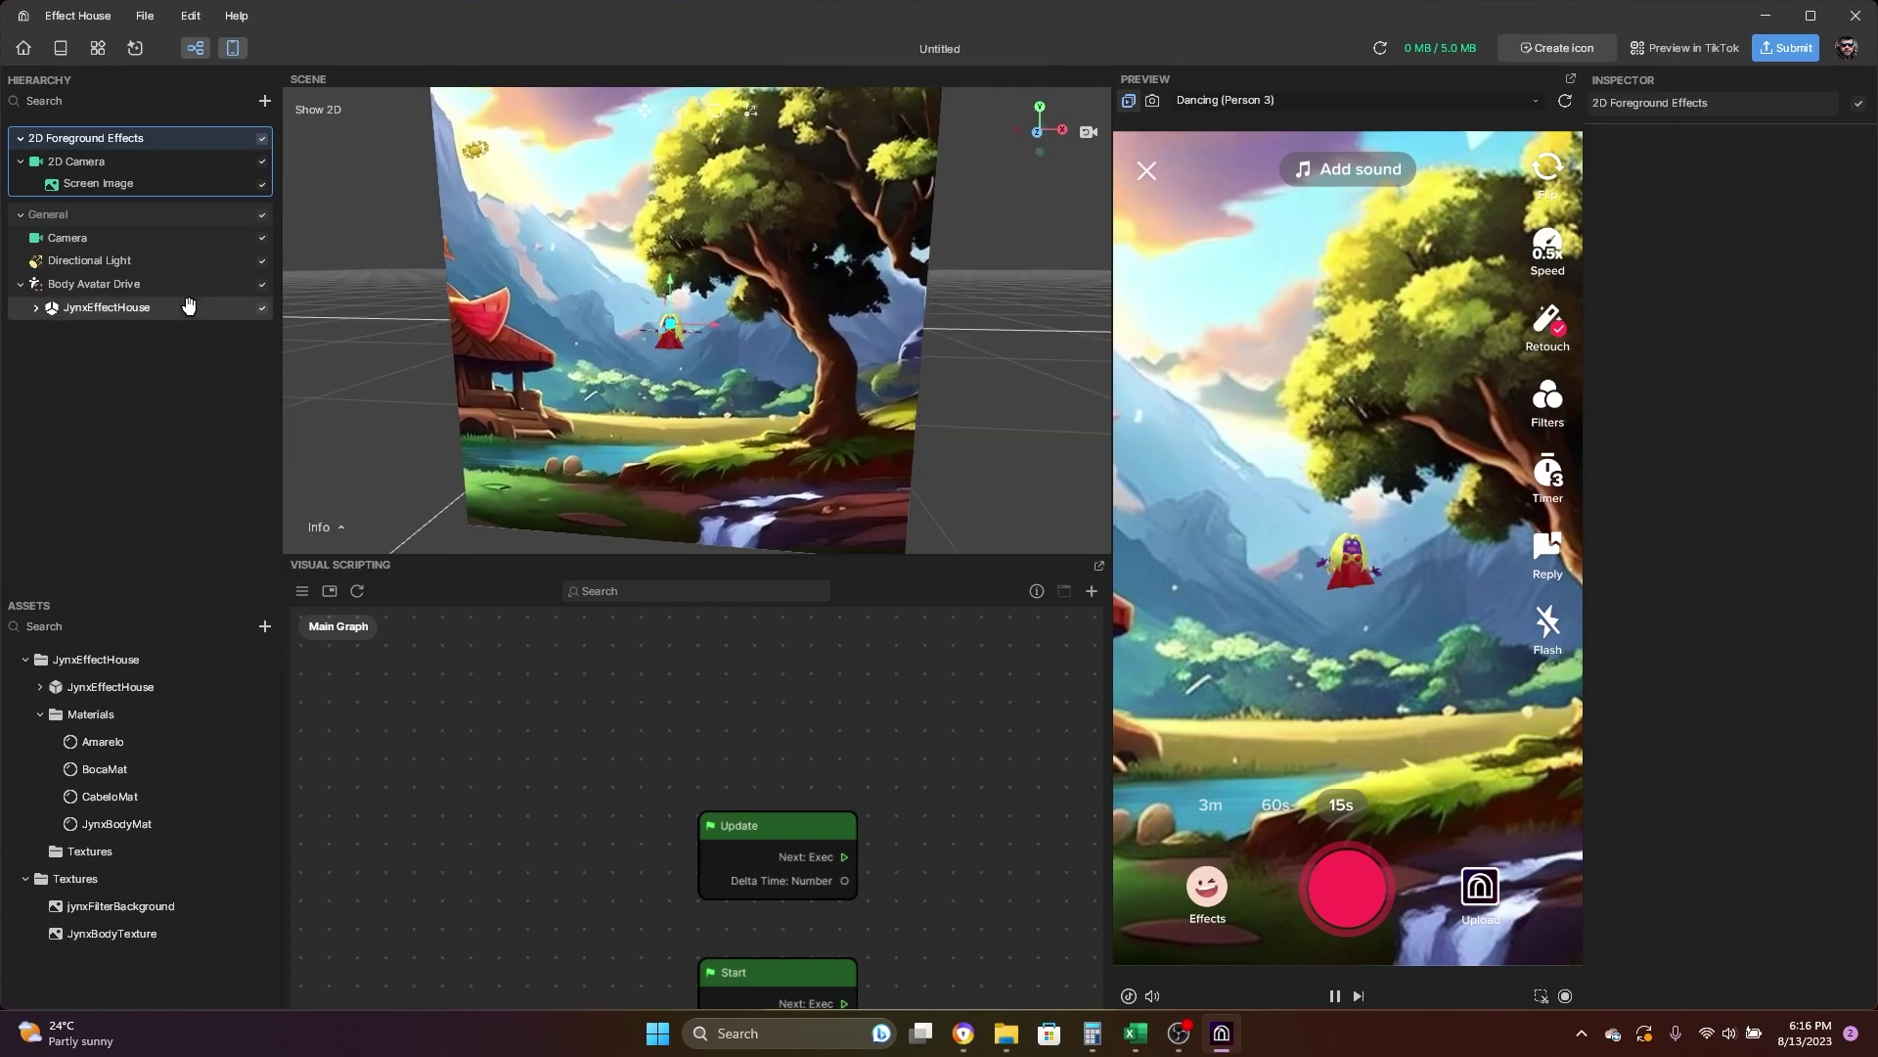
left_click(147, 307)
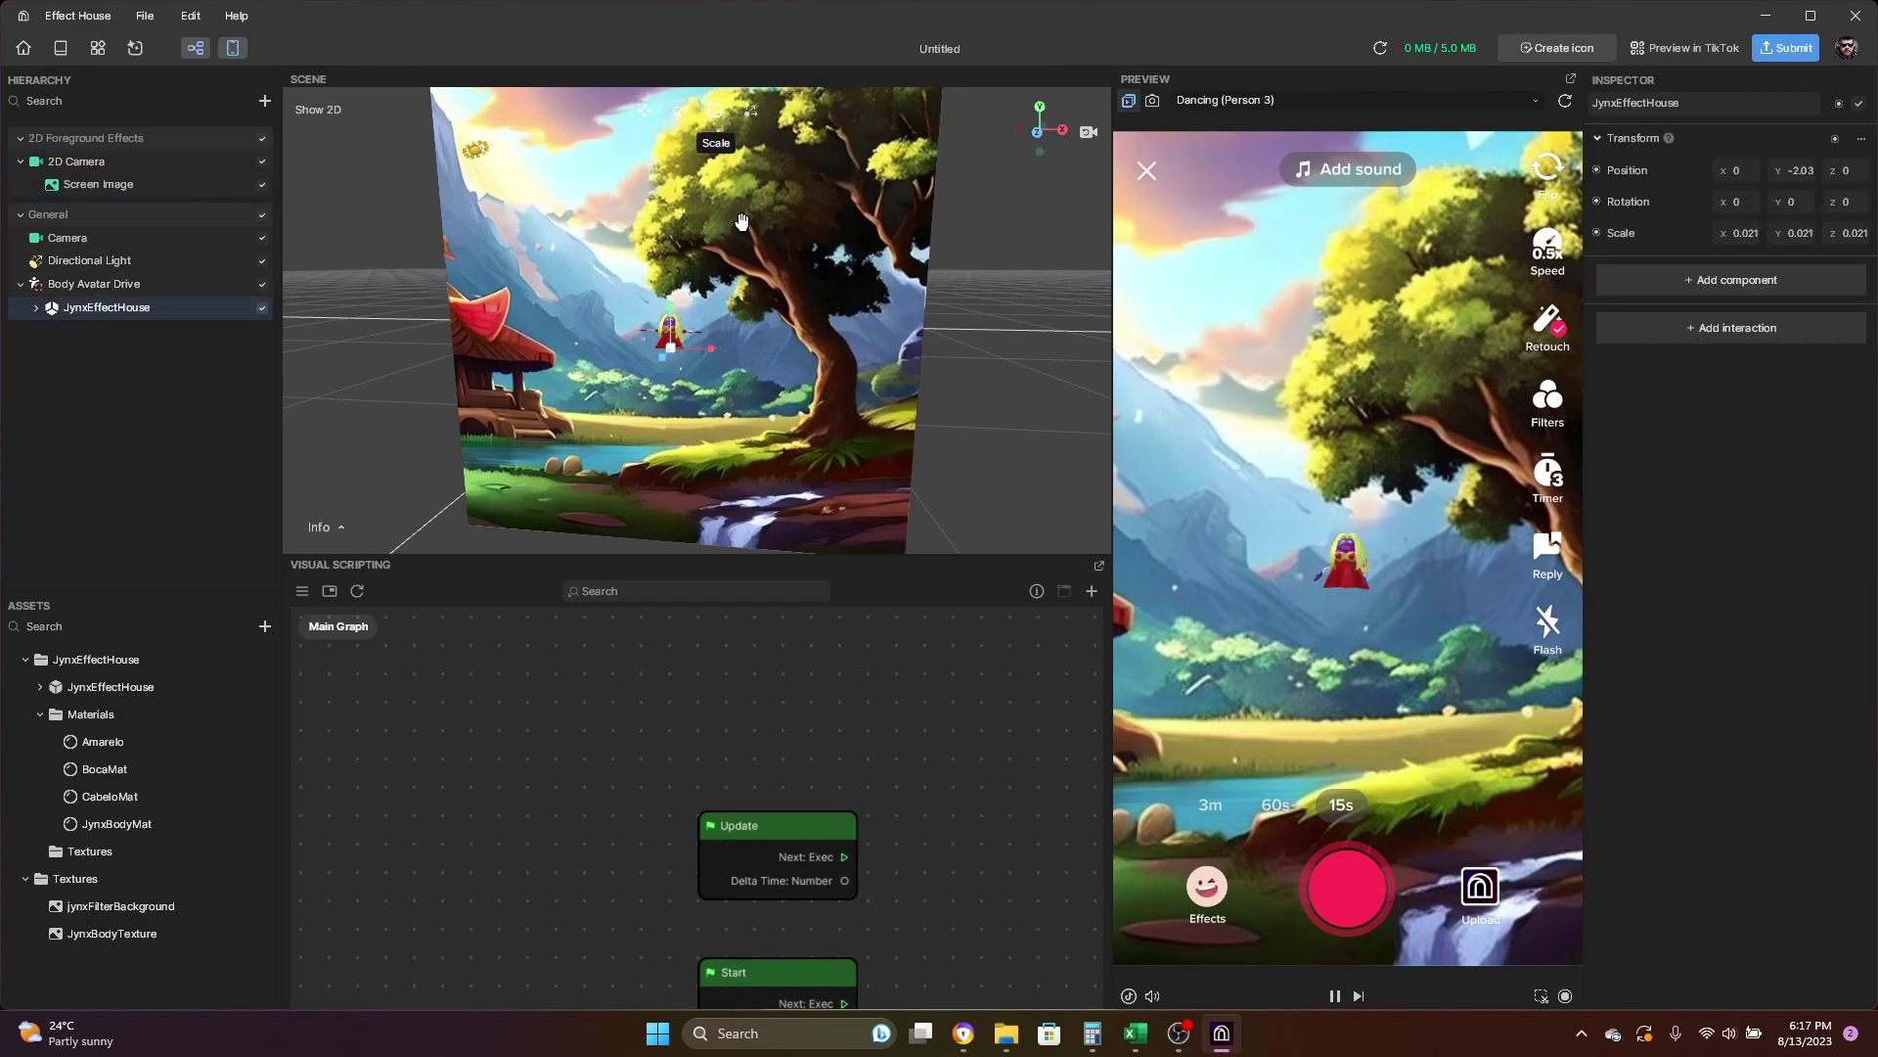
left_click_drag(677, 347, 834, 287)
left_click(647, 117)
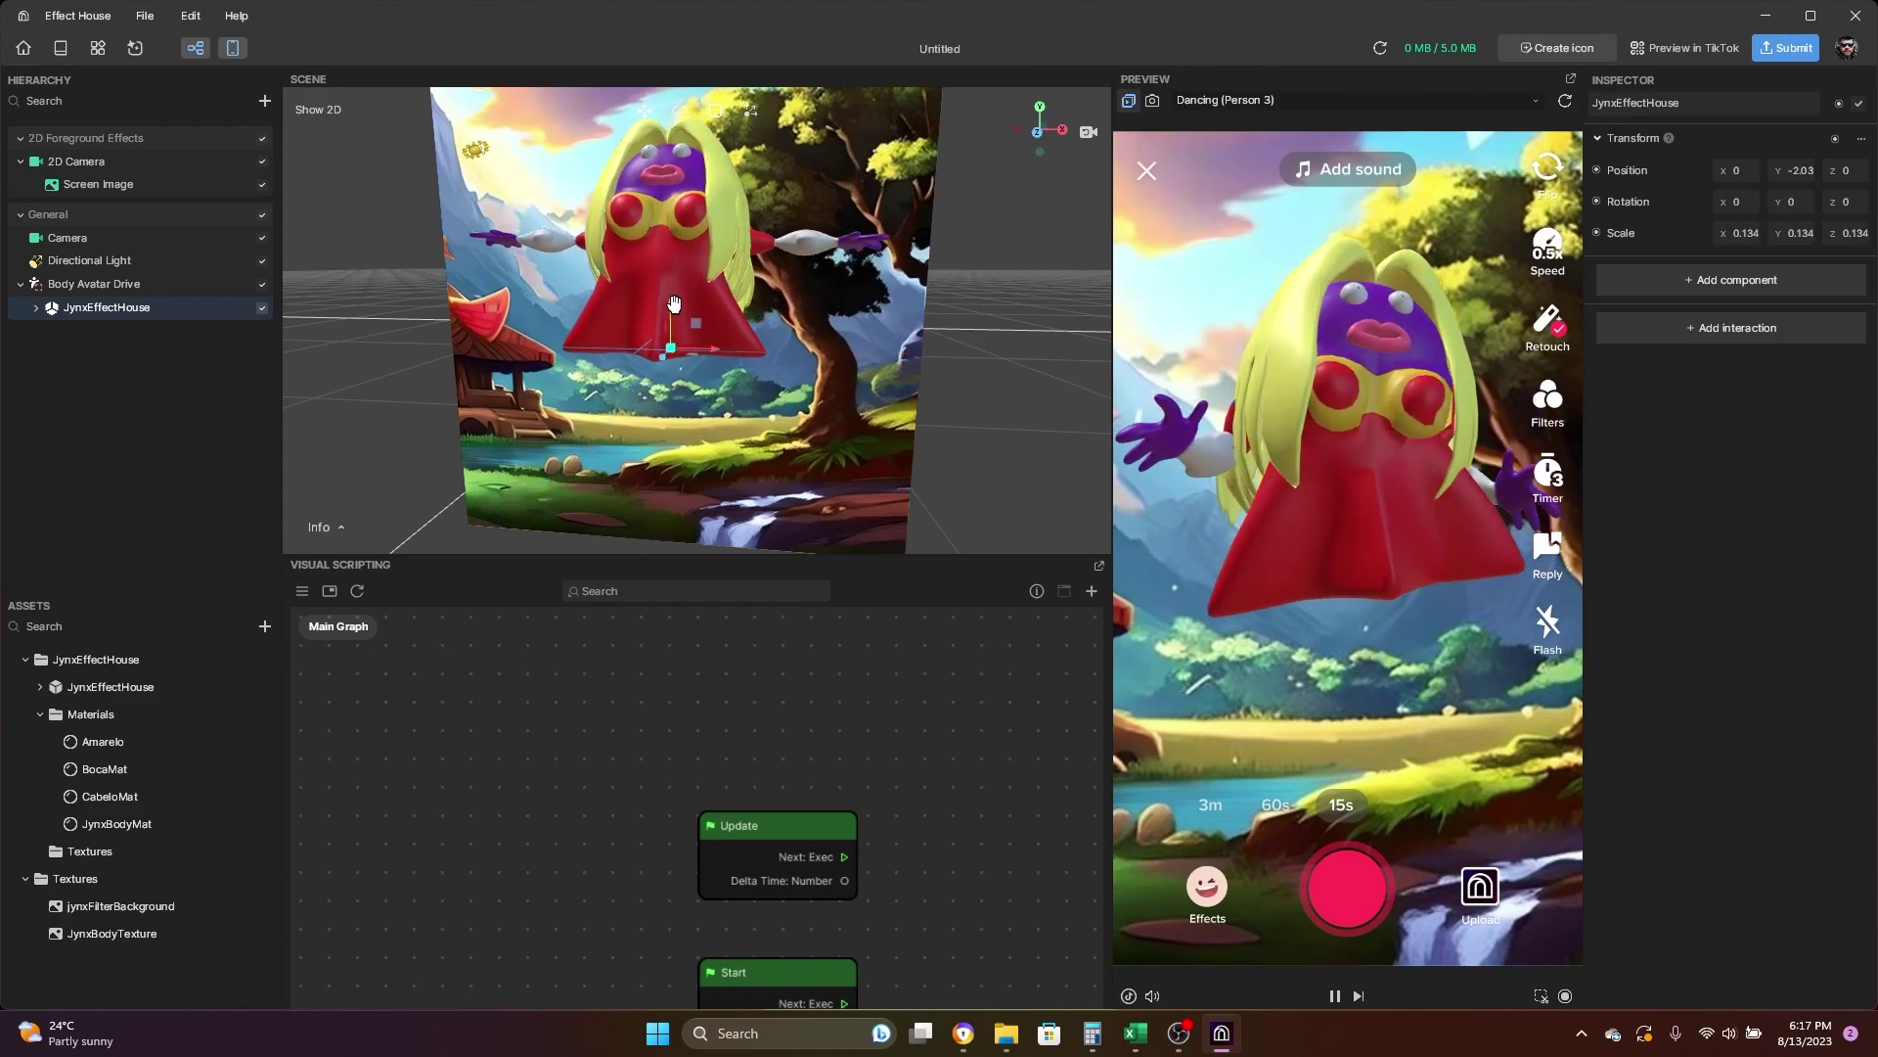
left_click_drag(670, 313, 700, 447)
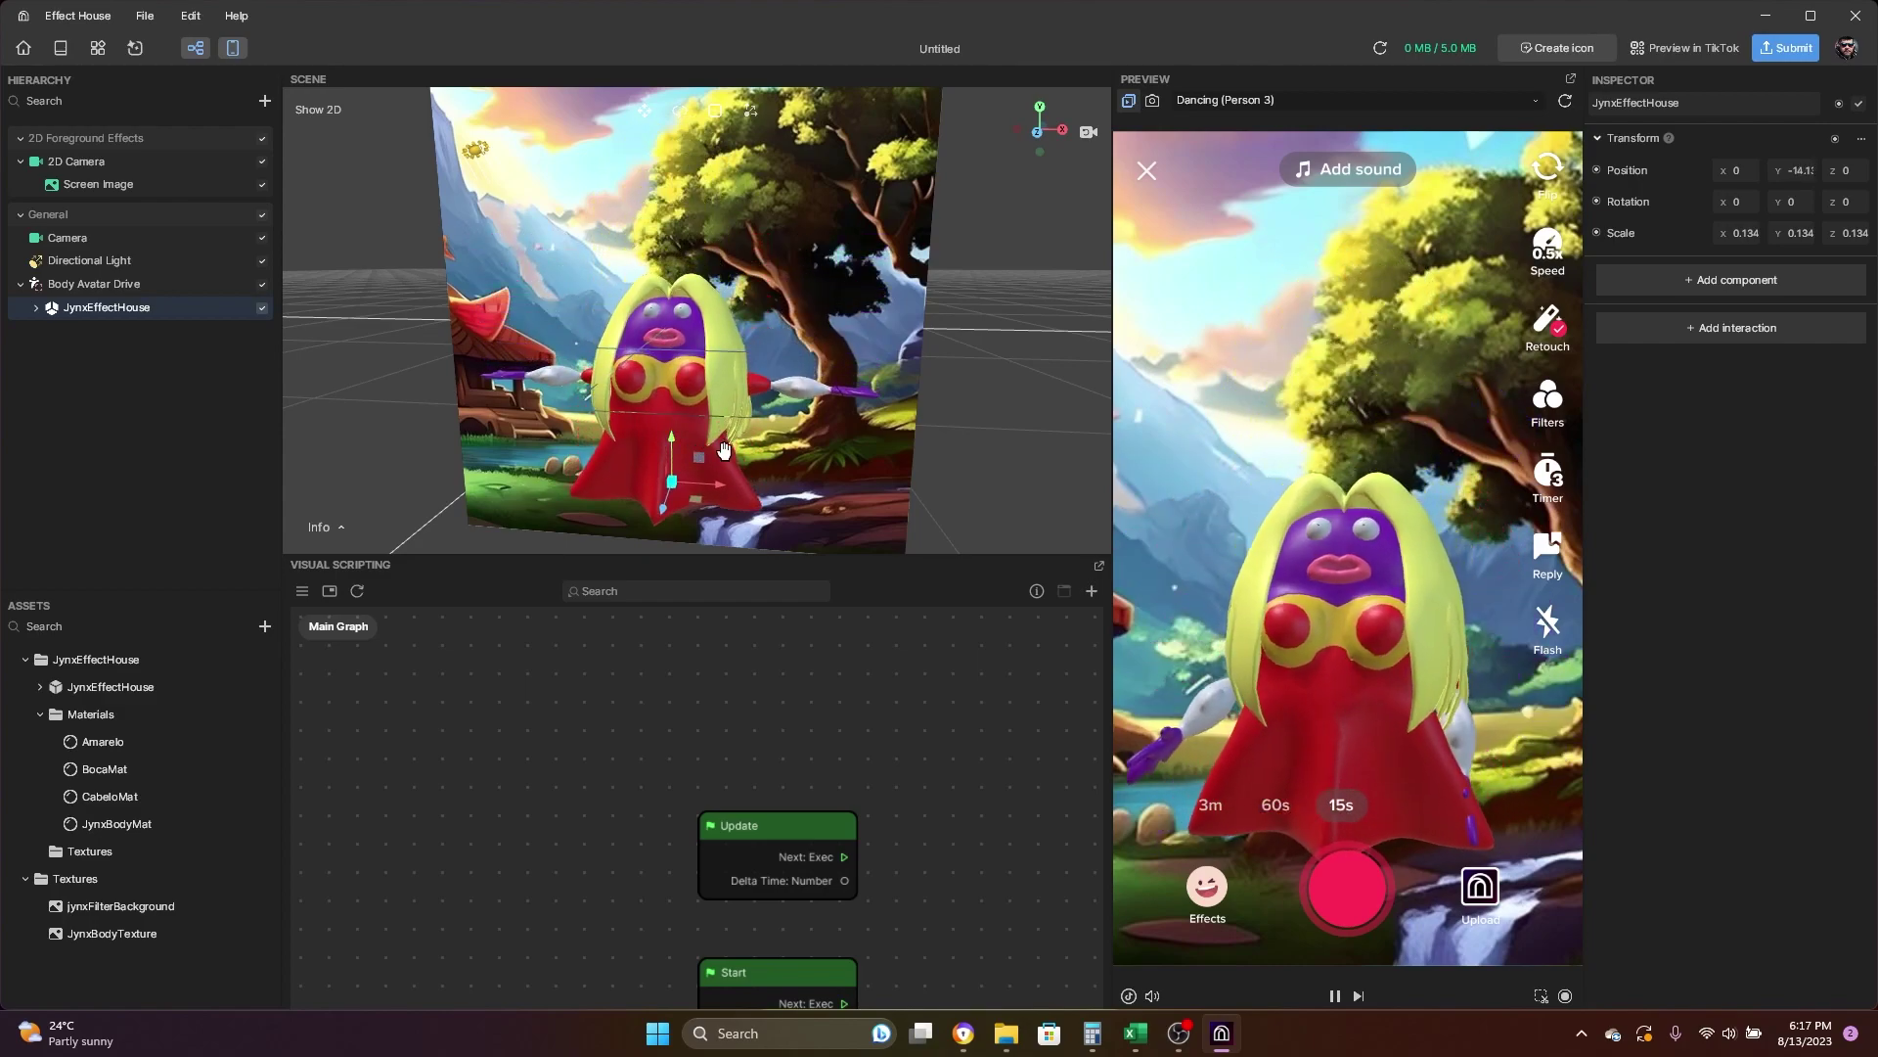
Enlarge the Visual Scripting panel and pan the graph to an empty area.
scroll(685, 462, "down", 2)
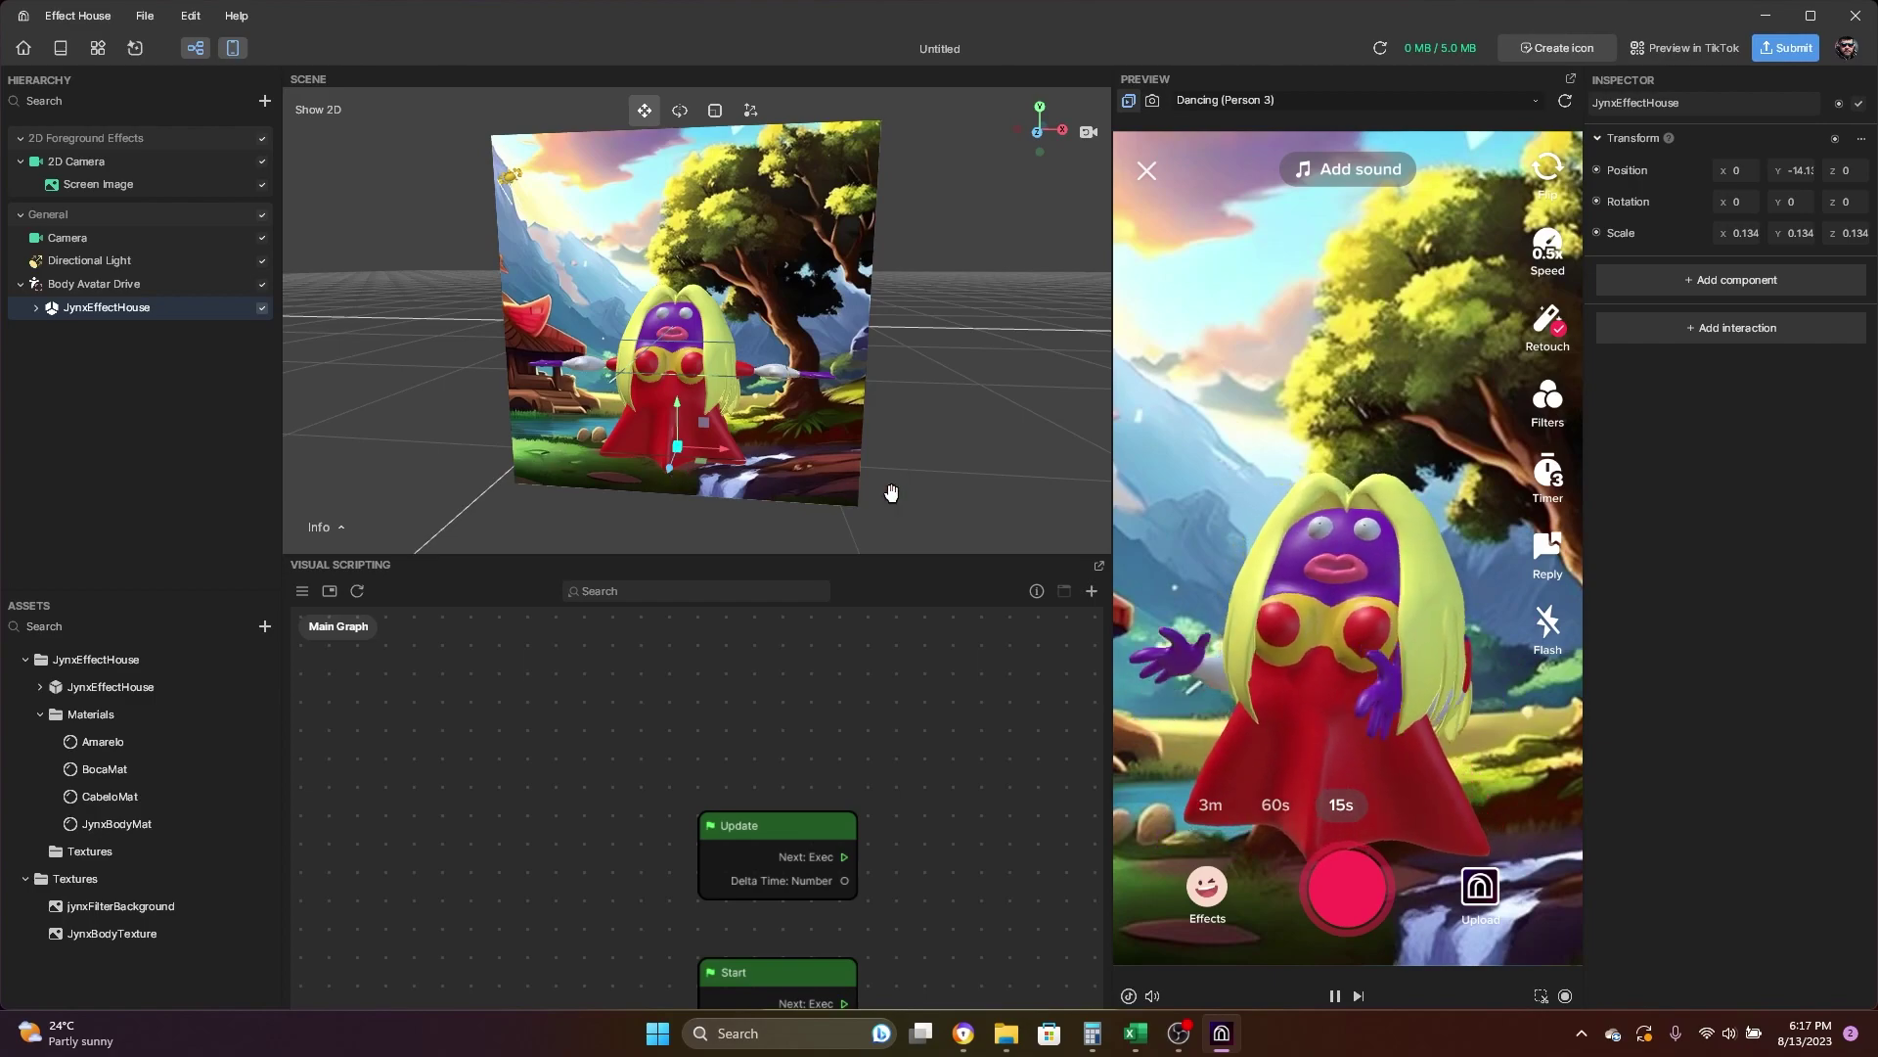
scroll(694, 685, "down", 2)
scroll(703, 466, "up", 3)
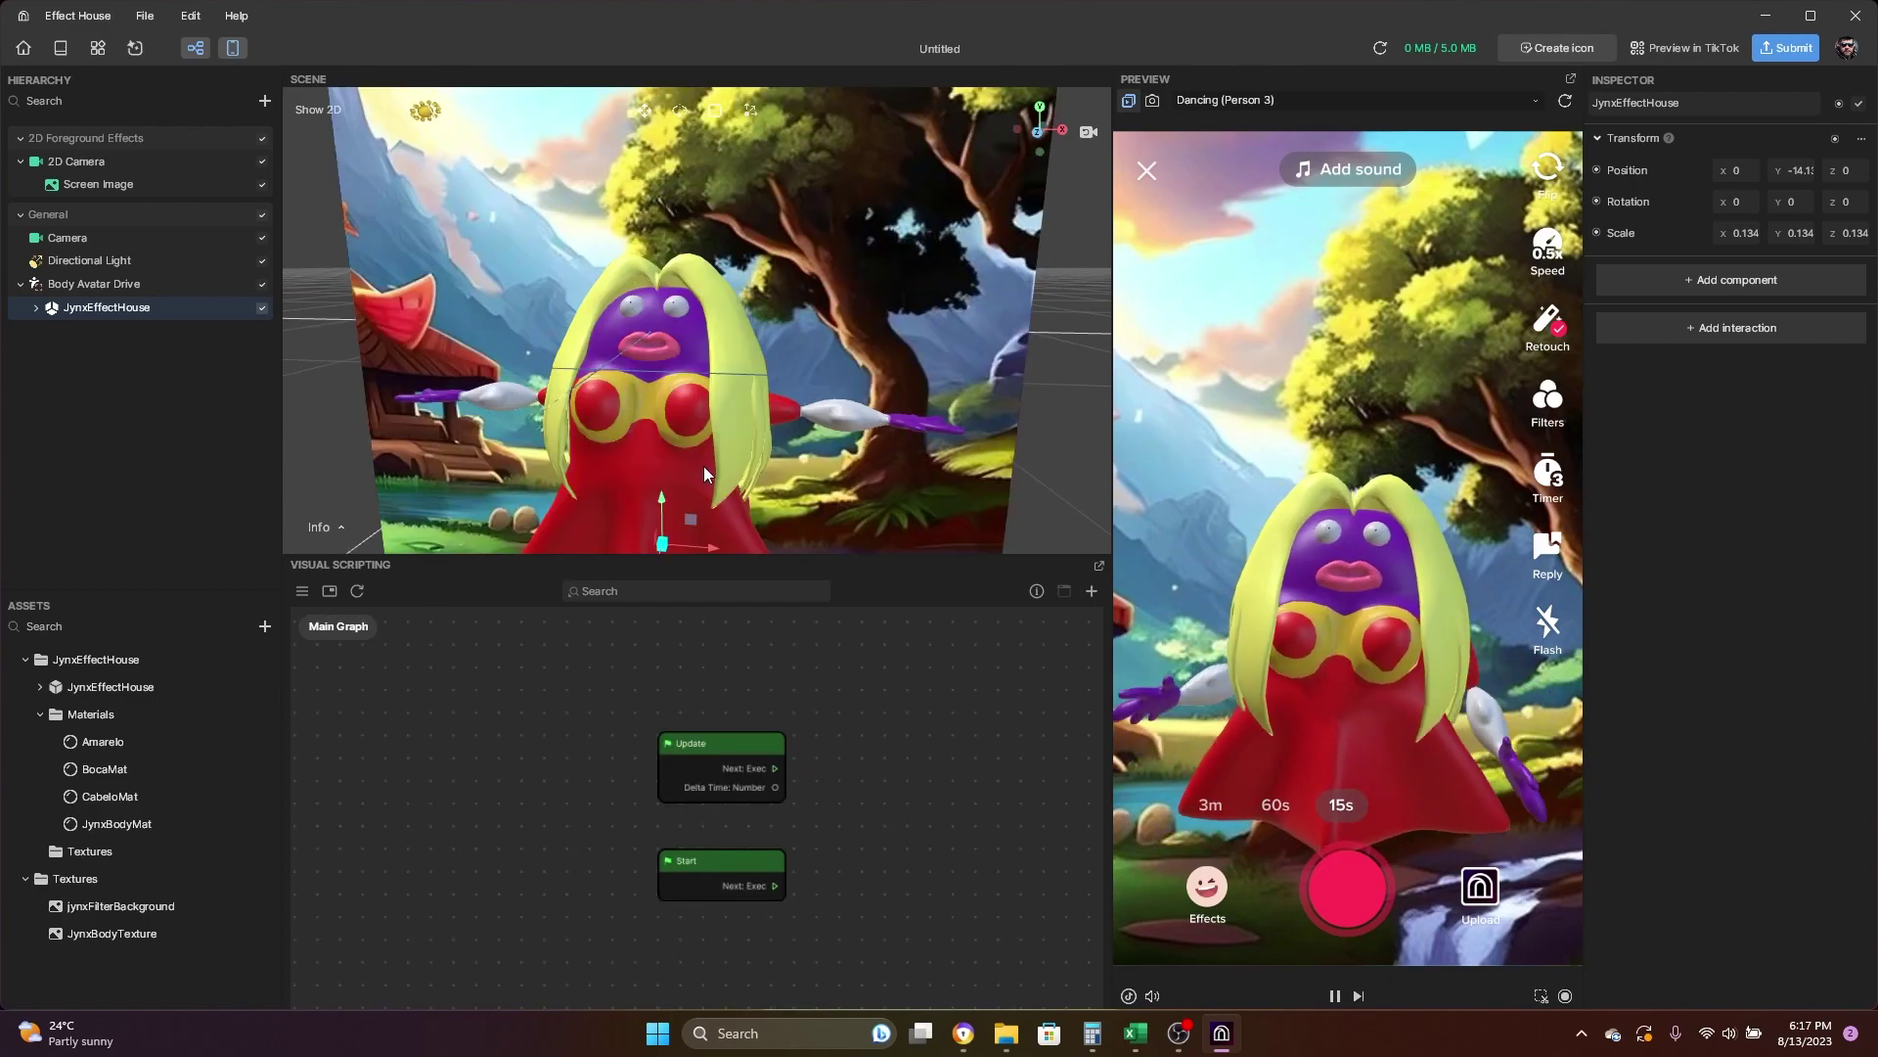
scroll(702, 465, "down", 3)
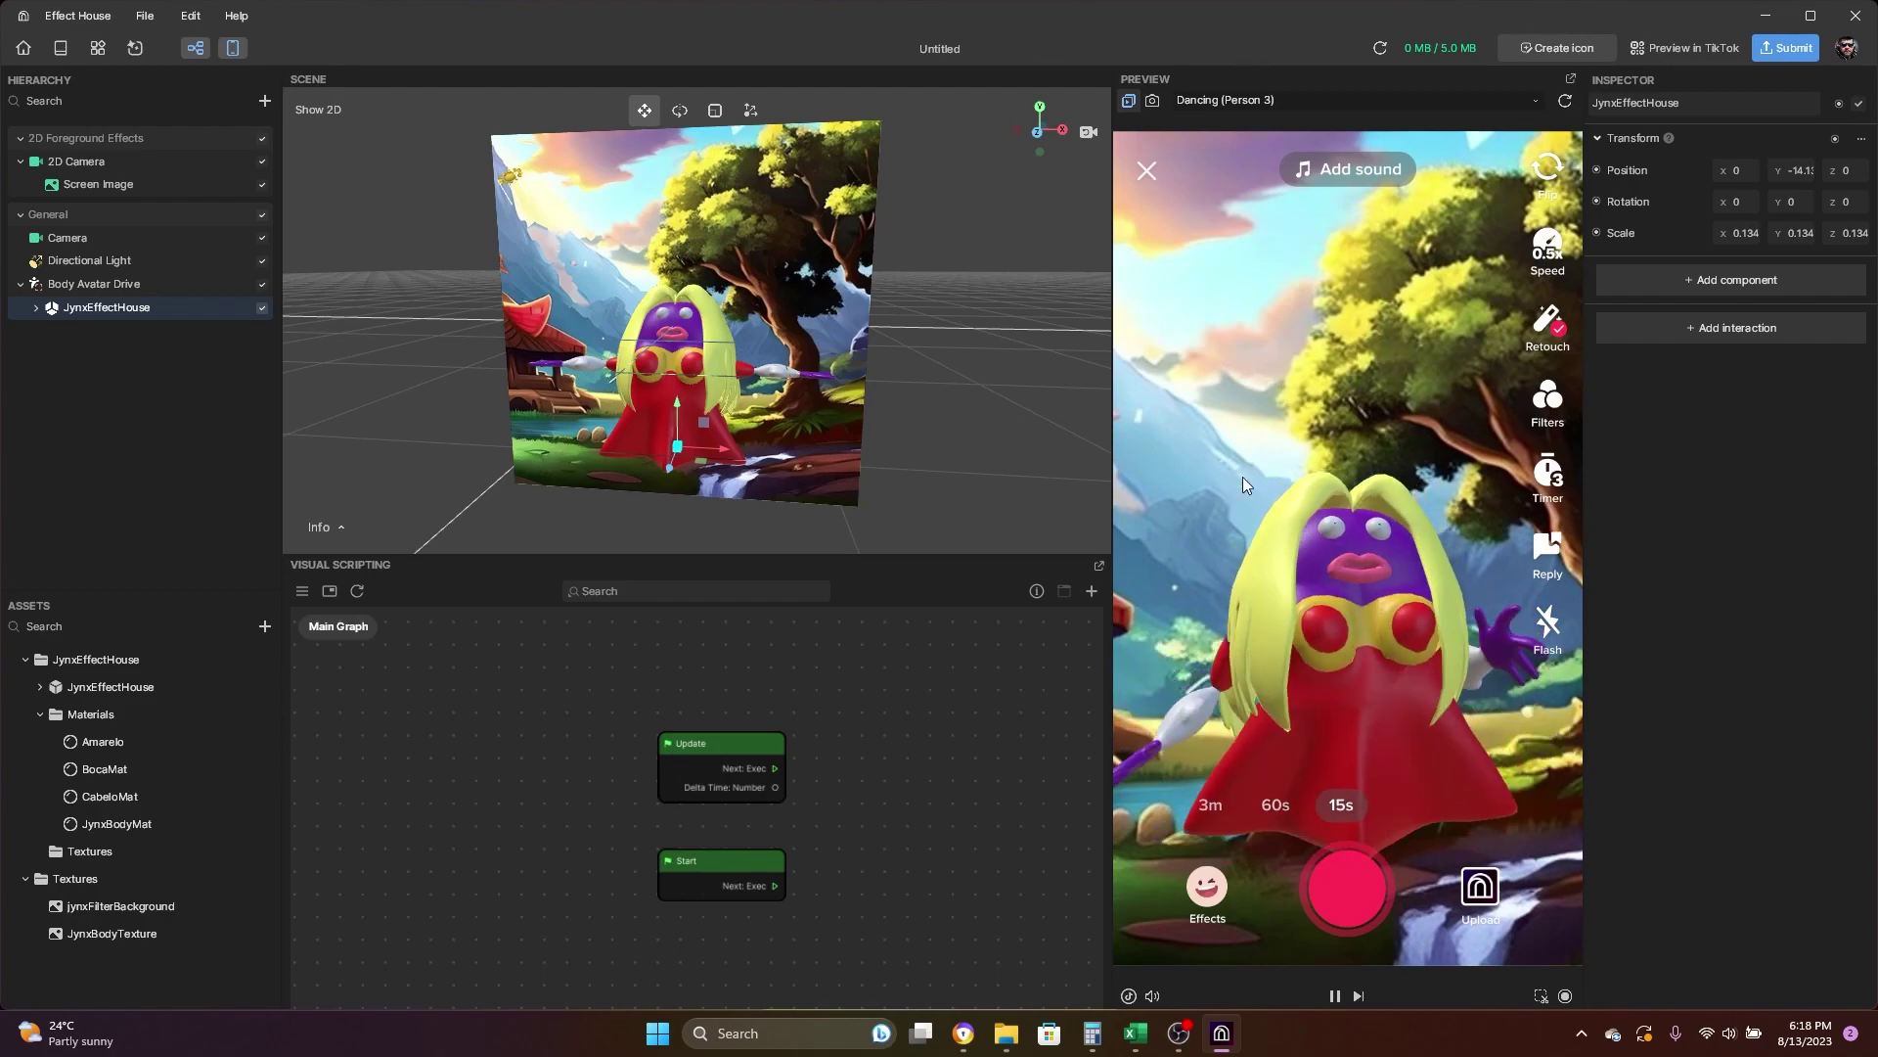
left_click_drag(913, 554, 910, 366)
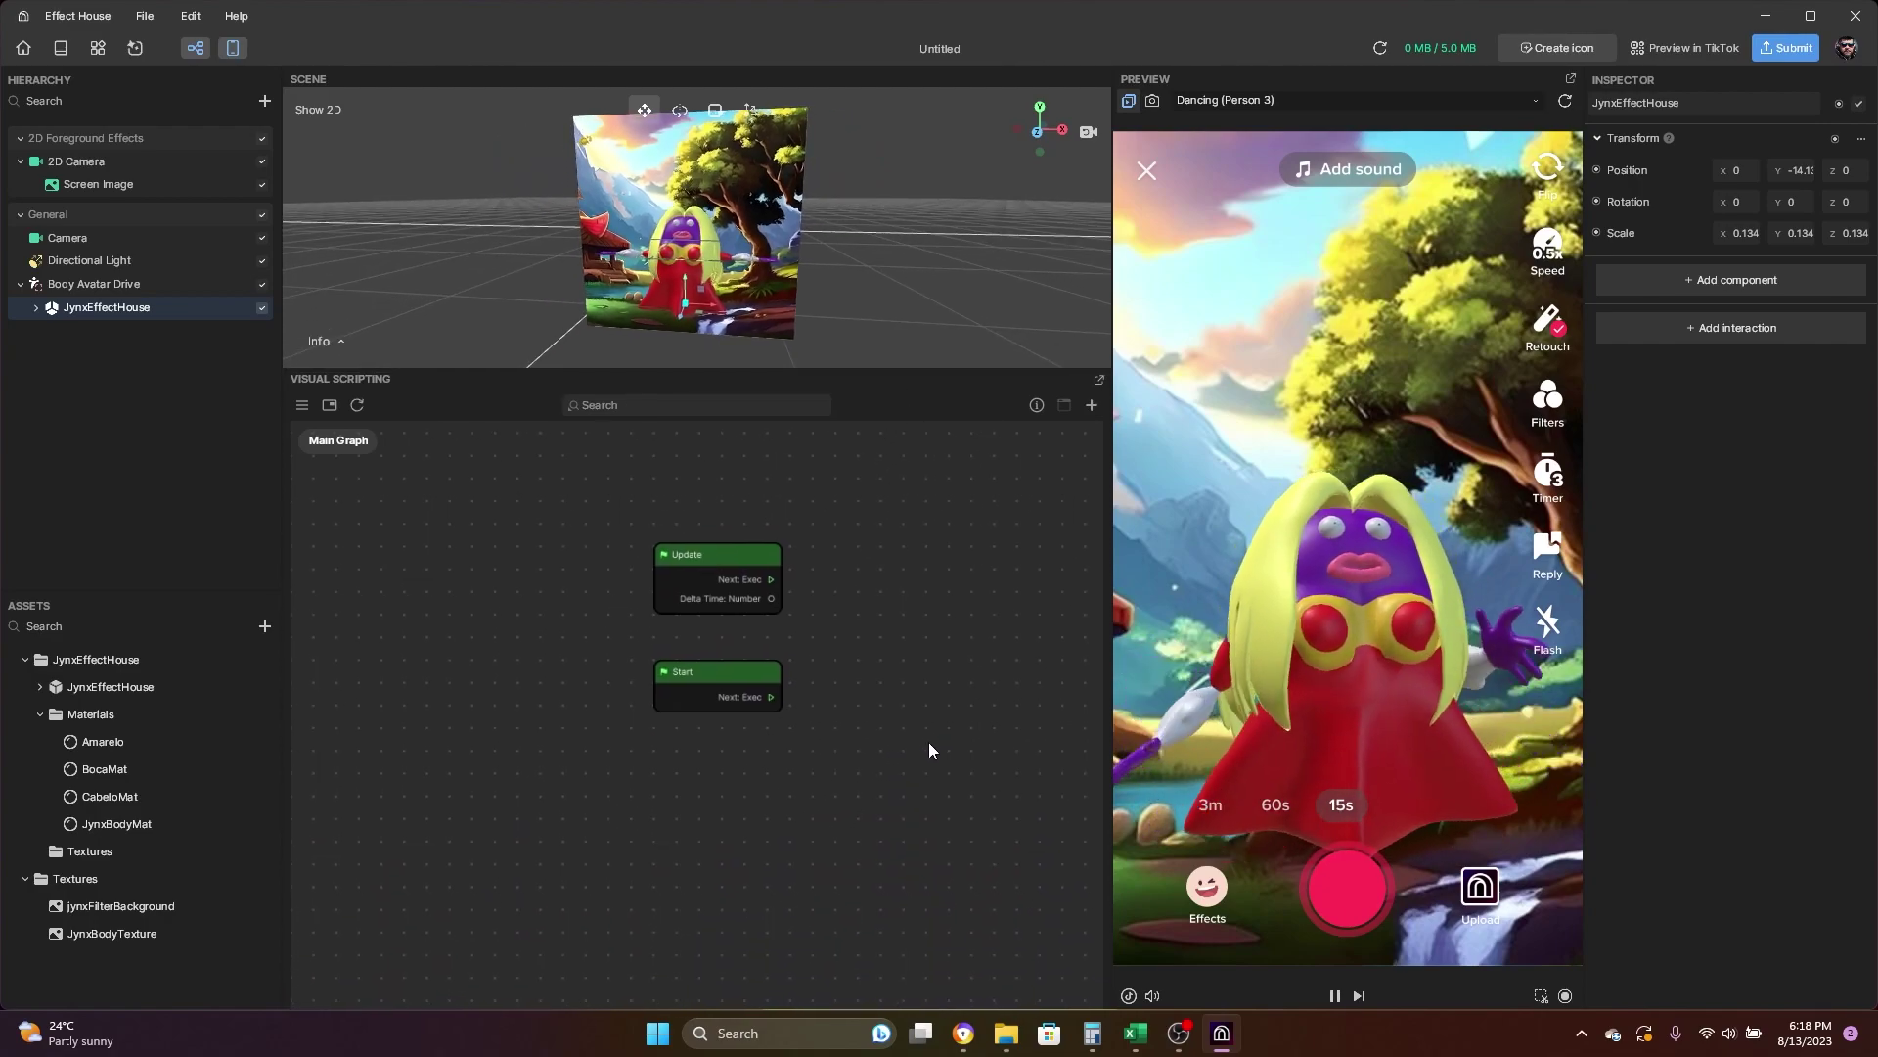
middle_click_drag(927, 742, 738, 723)
scroll(868, 701, "up", 2)
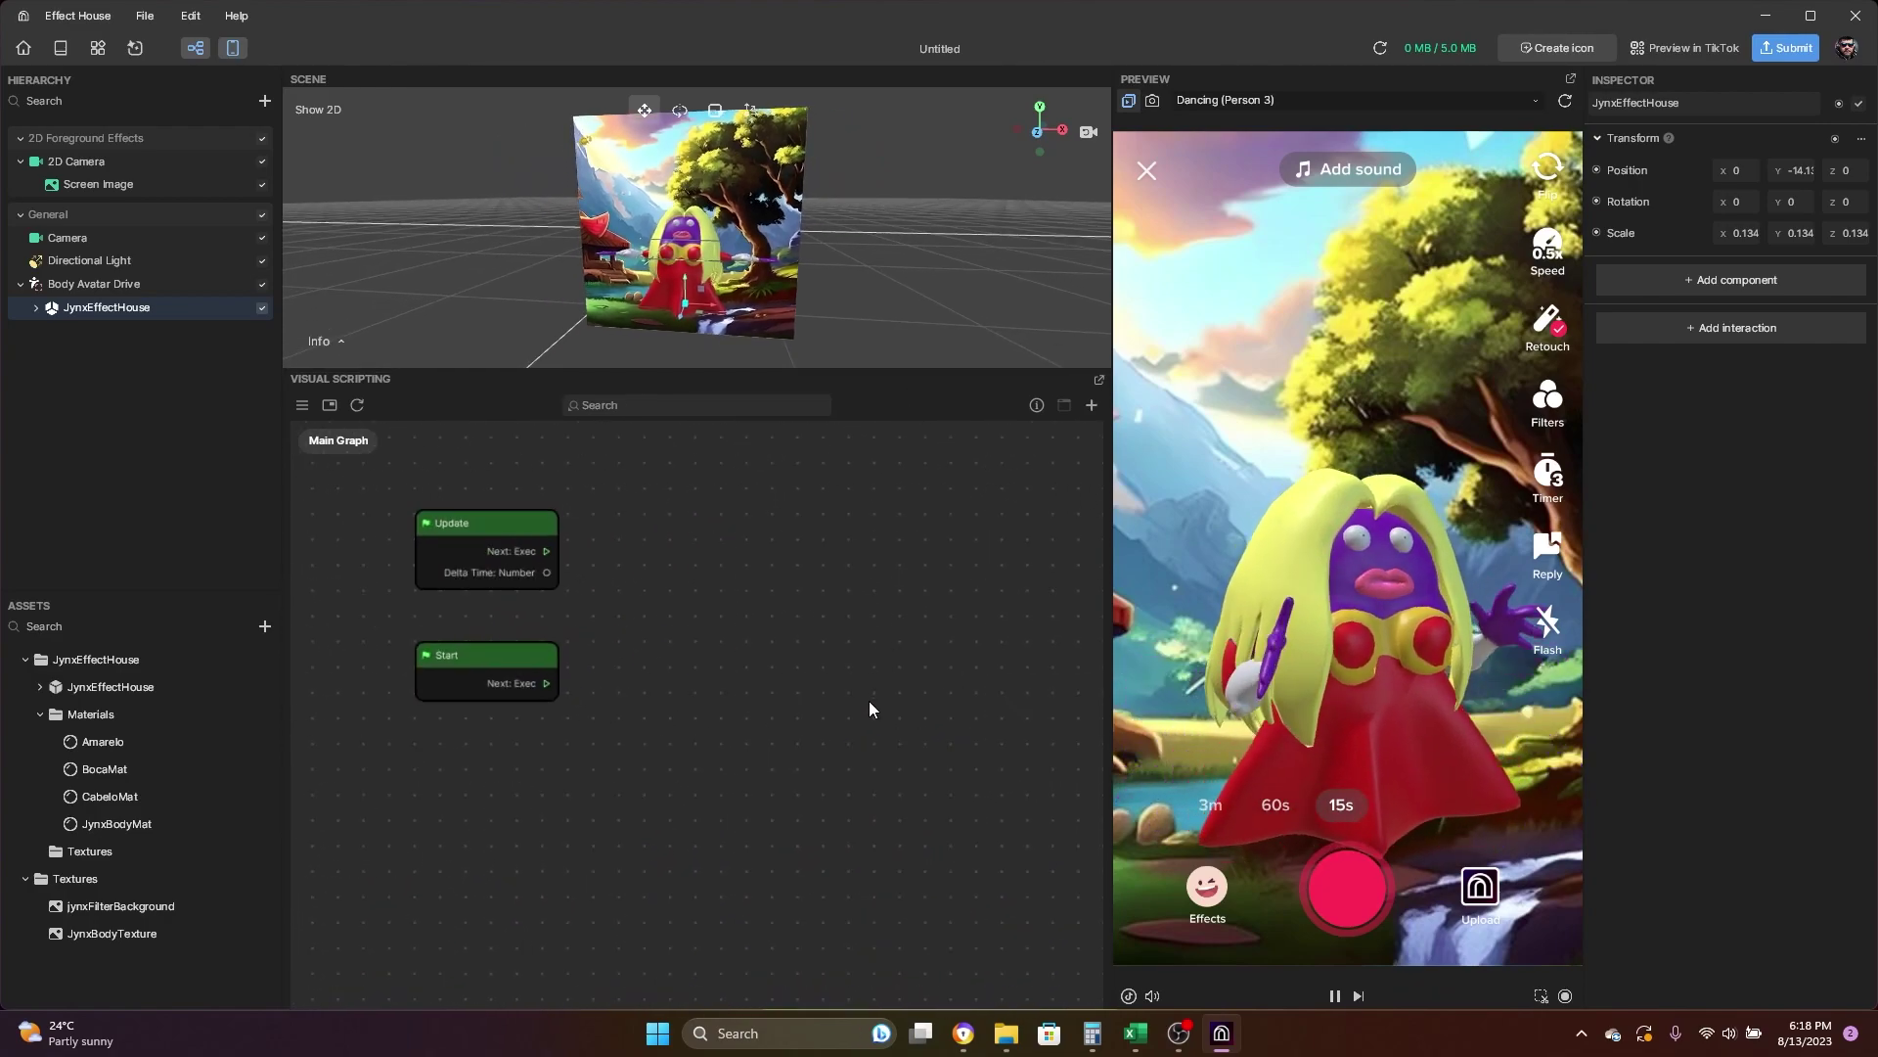
left_click_drag(1113, 552, 1220, 552)
middle_click_drag(749, 593, 866, 583)
scroll(866, 573, "up", 1)
middle_click_drag(683, 685, 849, 427)
Add a Screen Tap event node to the graph by searching 'scr' in the node browser.
middle_click_drag(526, 734, 712, 610)
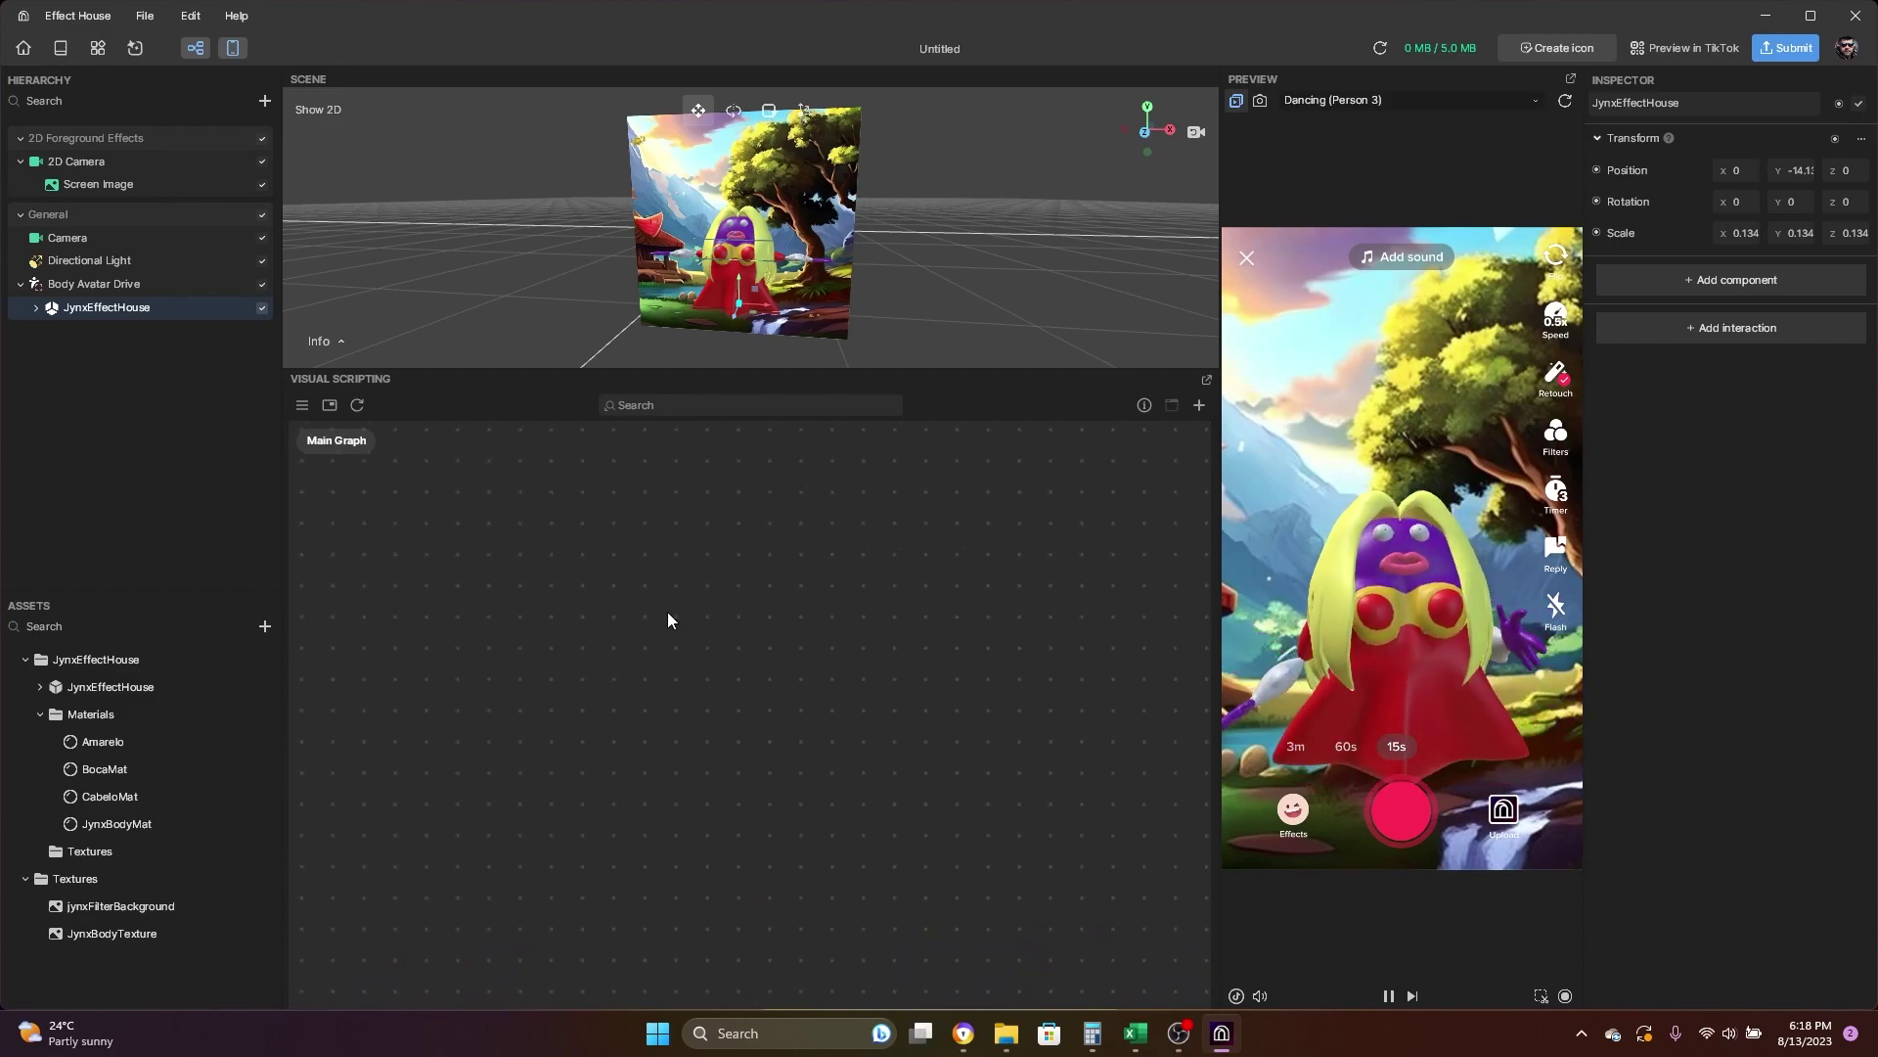
right_click(667, 613)
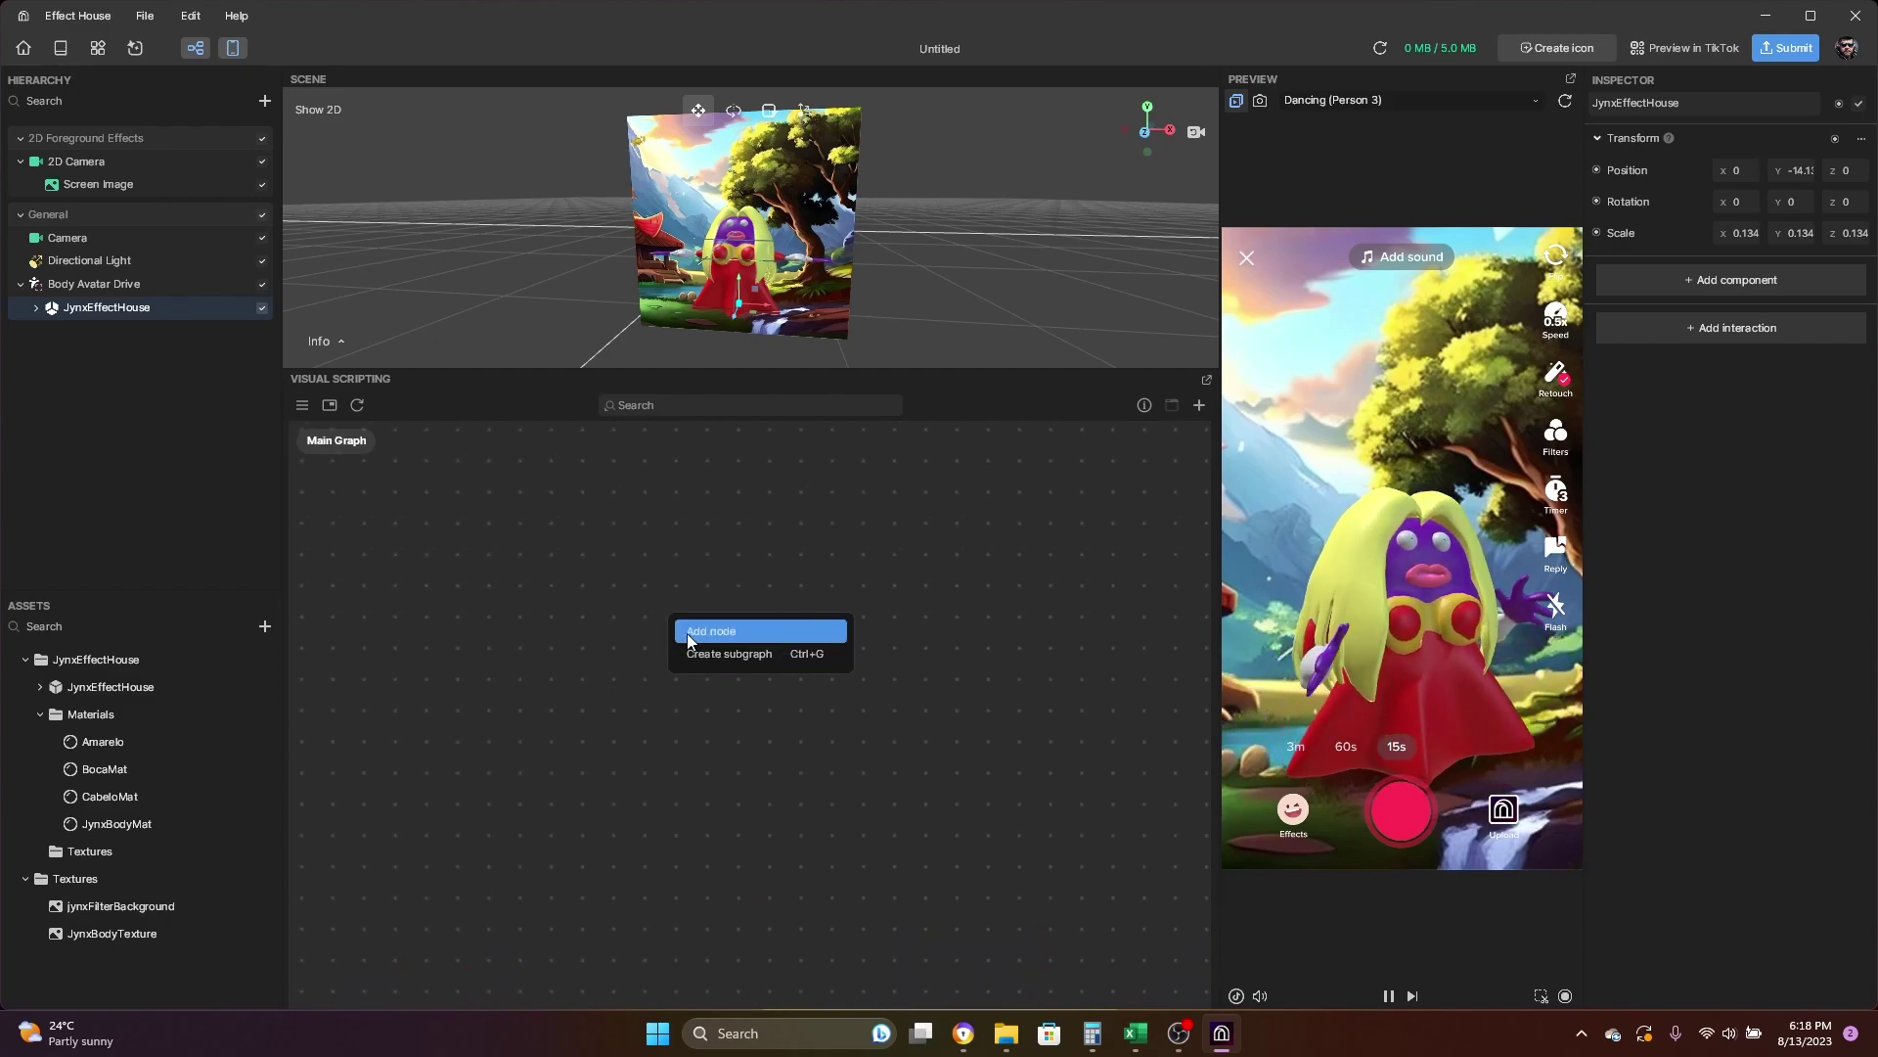
left_click(690, 632)
mouse_move(807, 738)
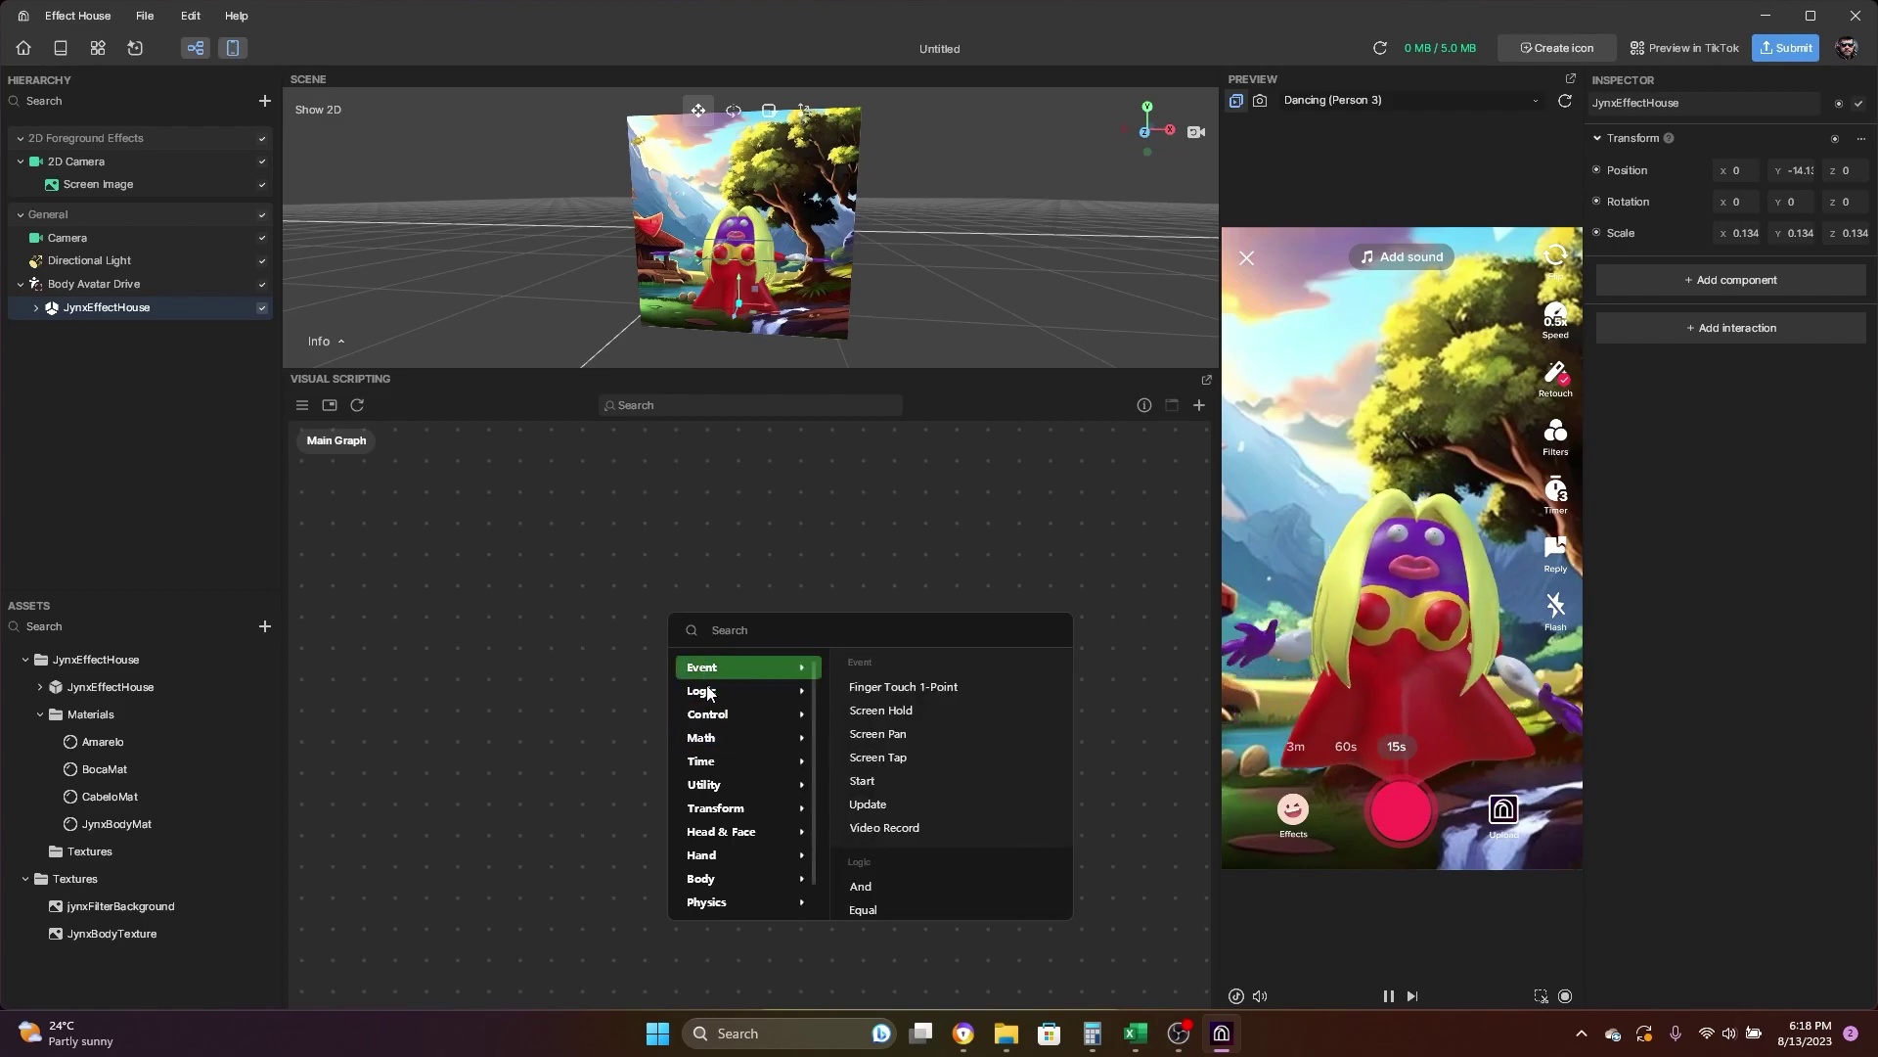
type("scrr")
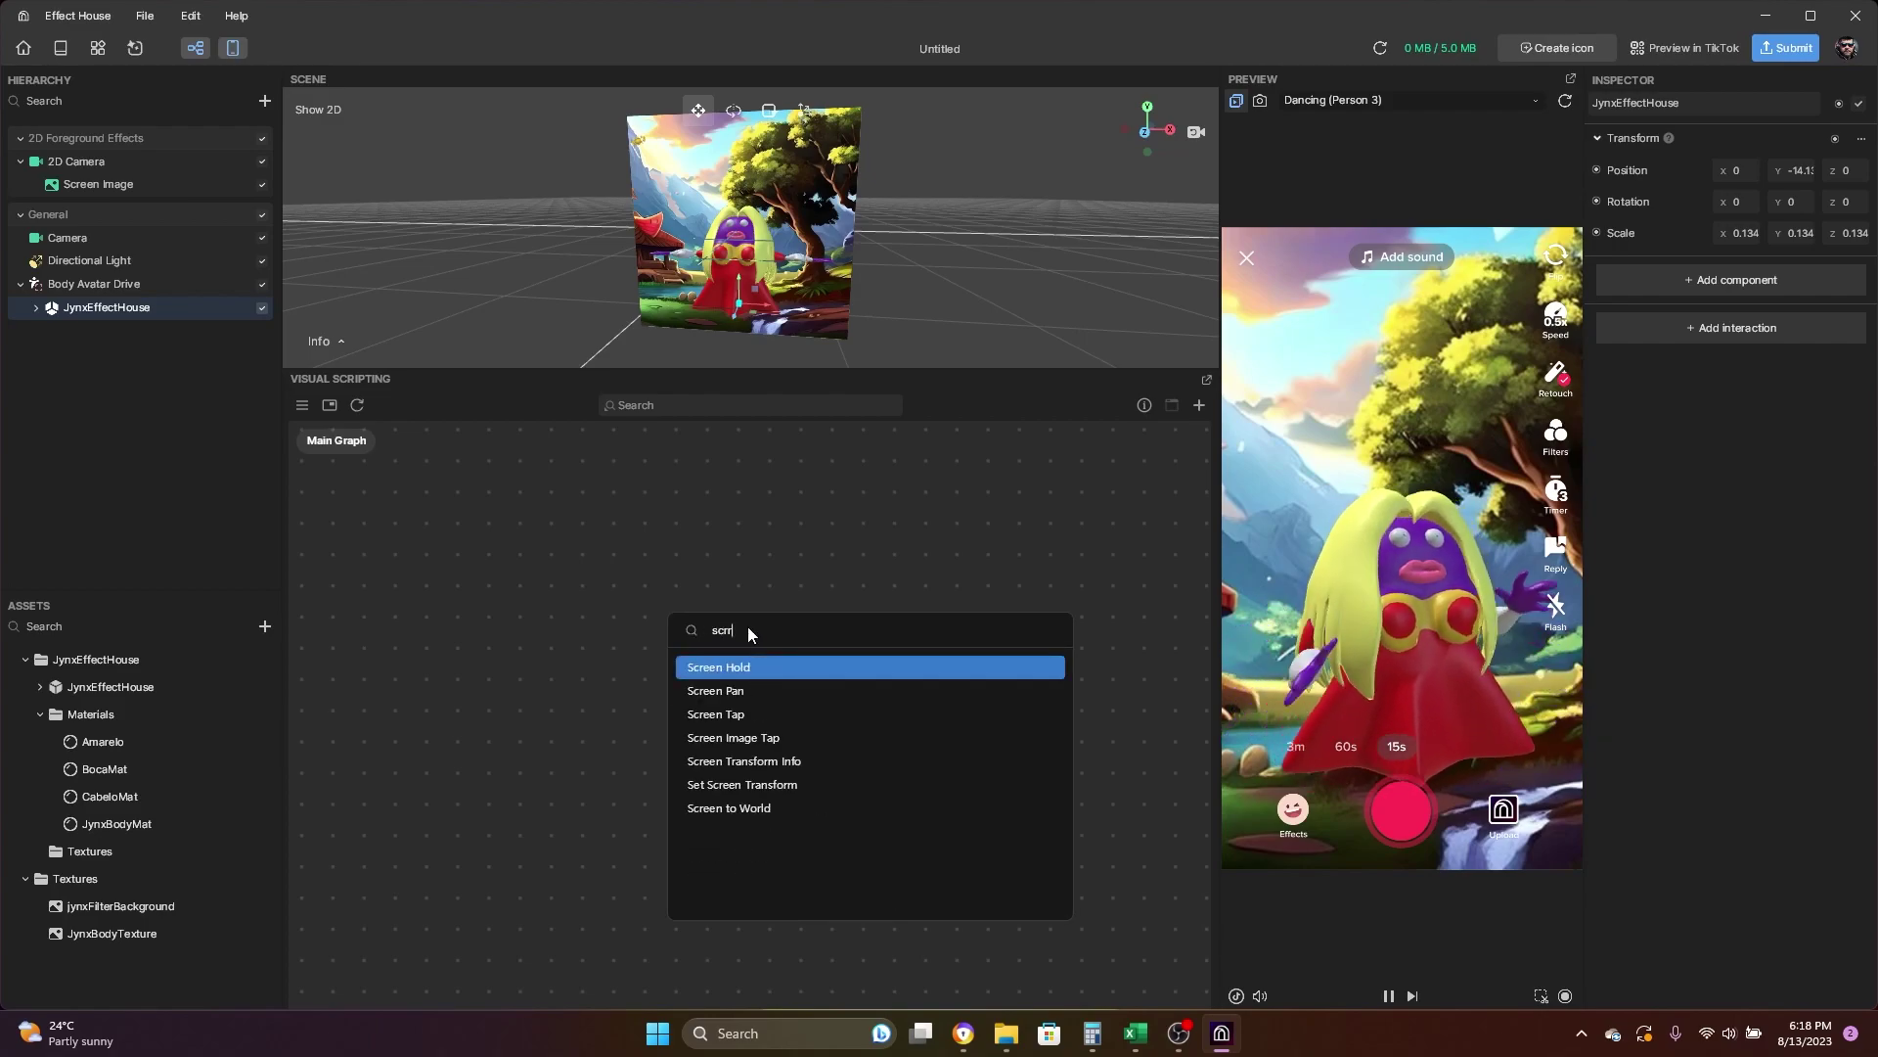
key("BackSpace")
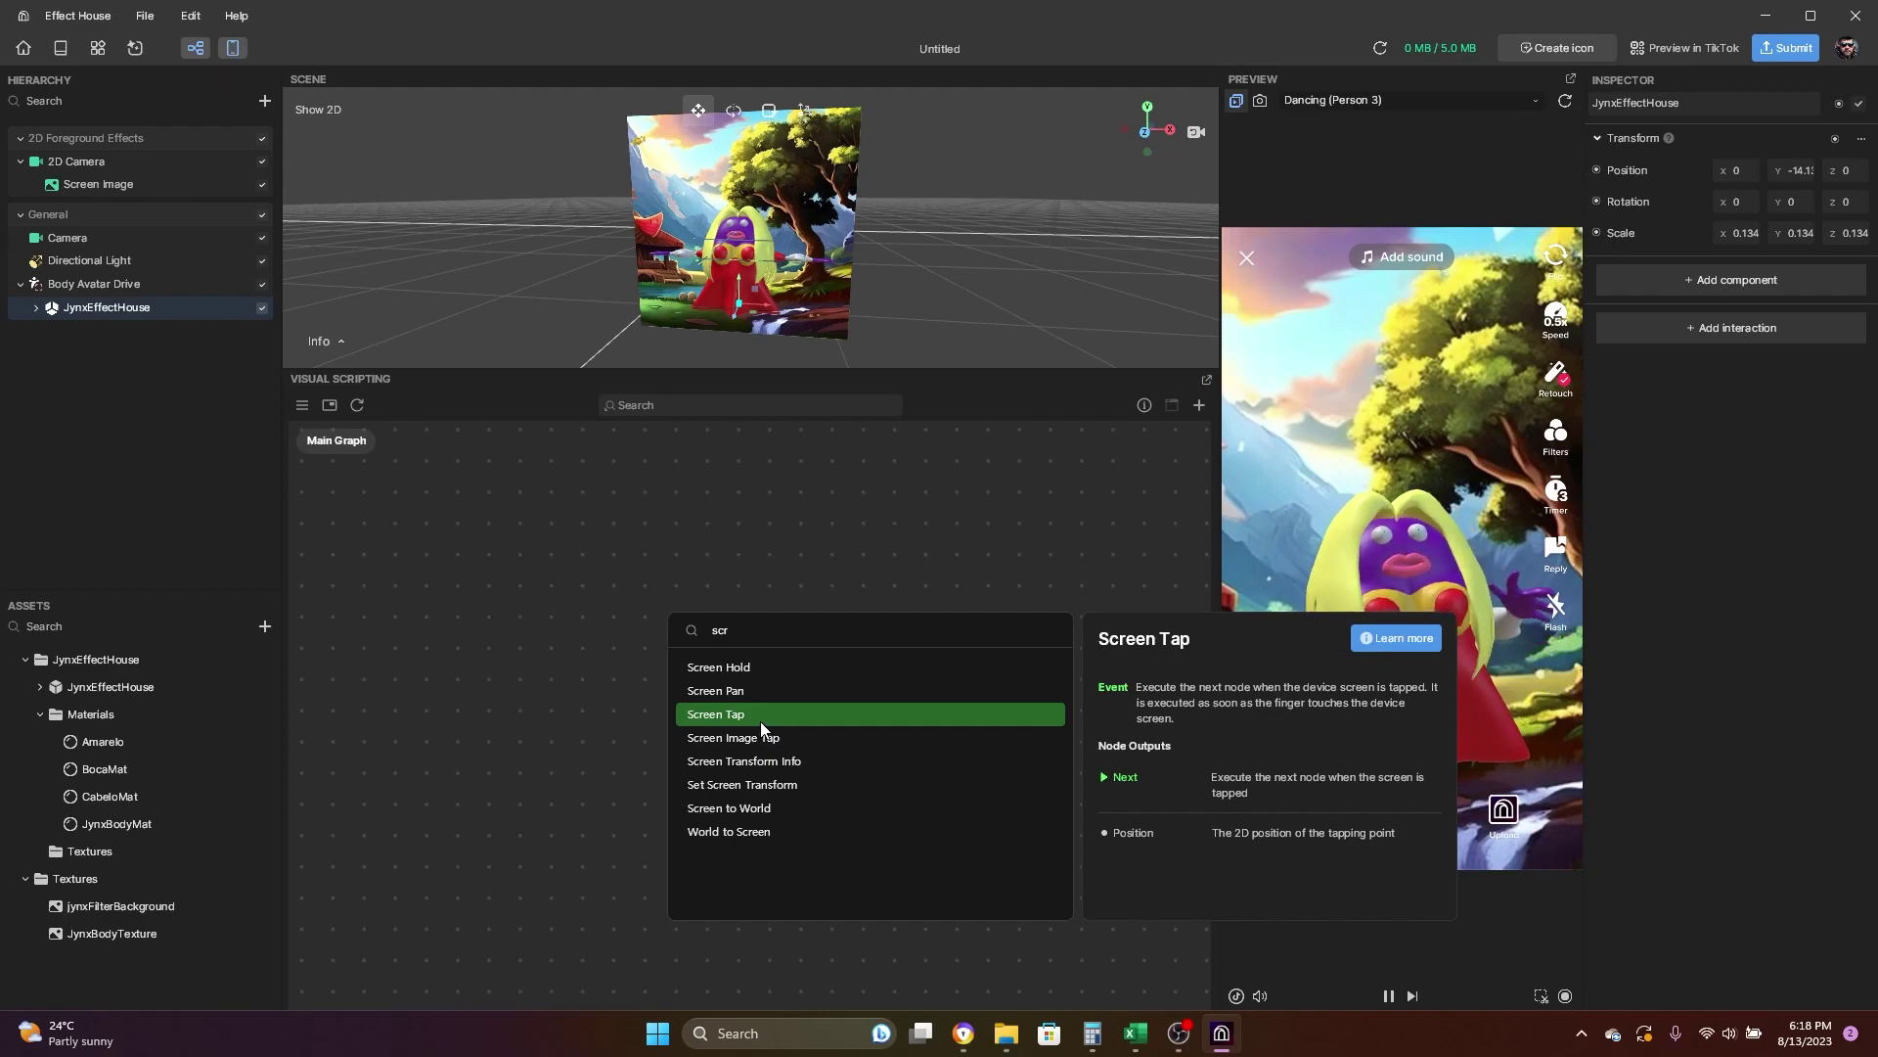
left_click(705, 721)
left_click_drag(755, 636, 513, 602)
Add a Set Visibility node, duplicate it below, and arrange both beside Screen Tap.
right_click(838, 669)
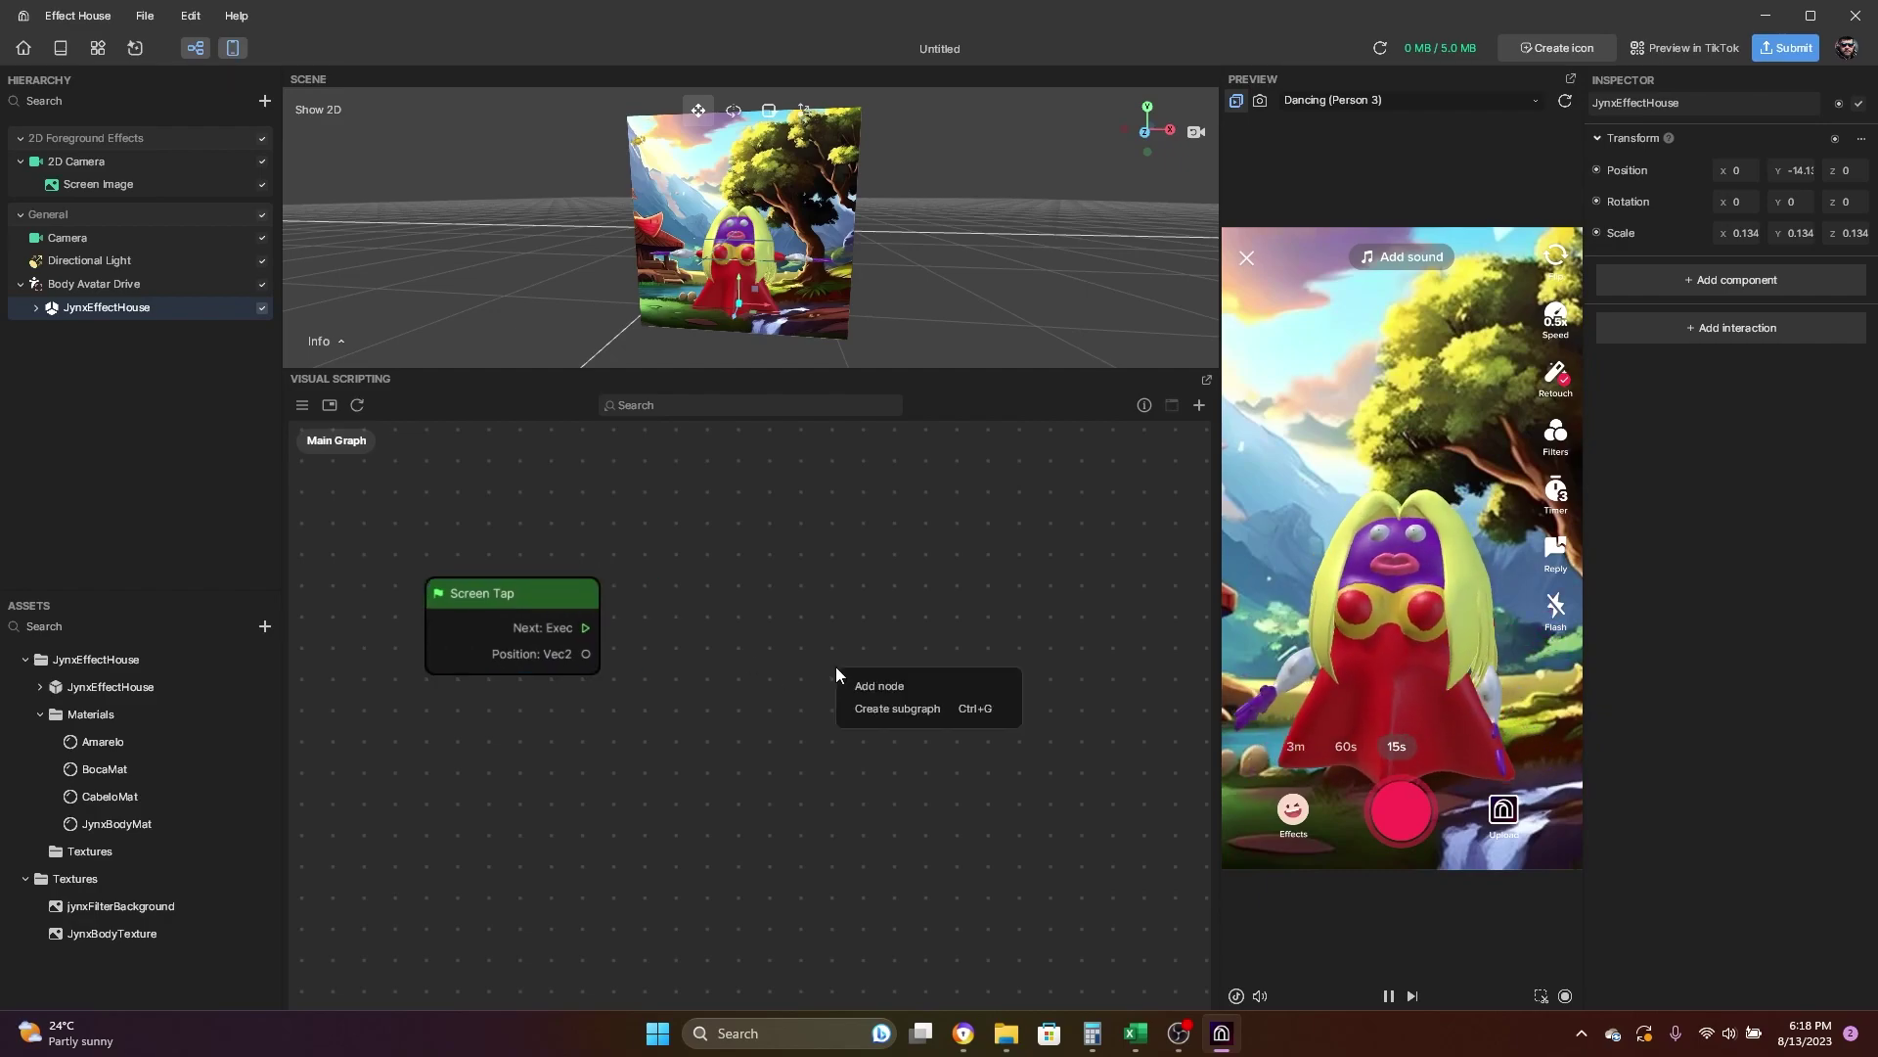
left_click(865, 681)
mouse_move(902, 744)
left_click(933, 684)
type("vi")
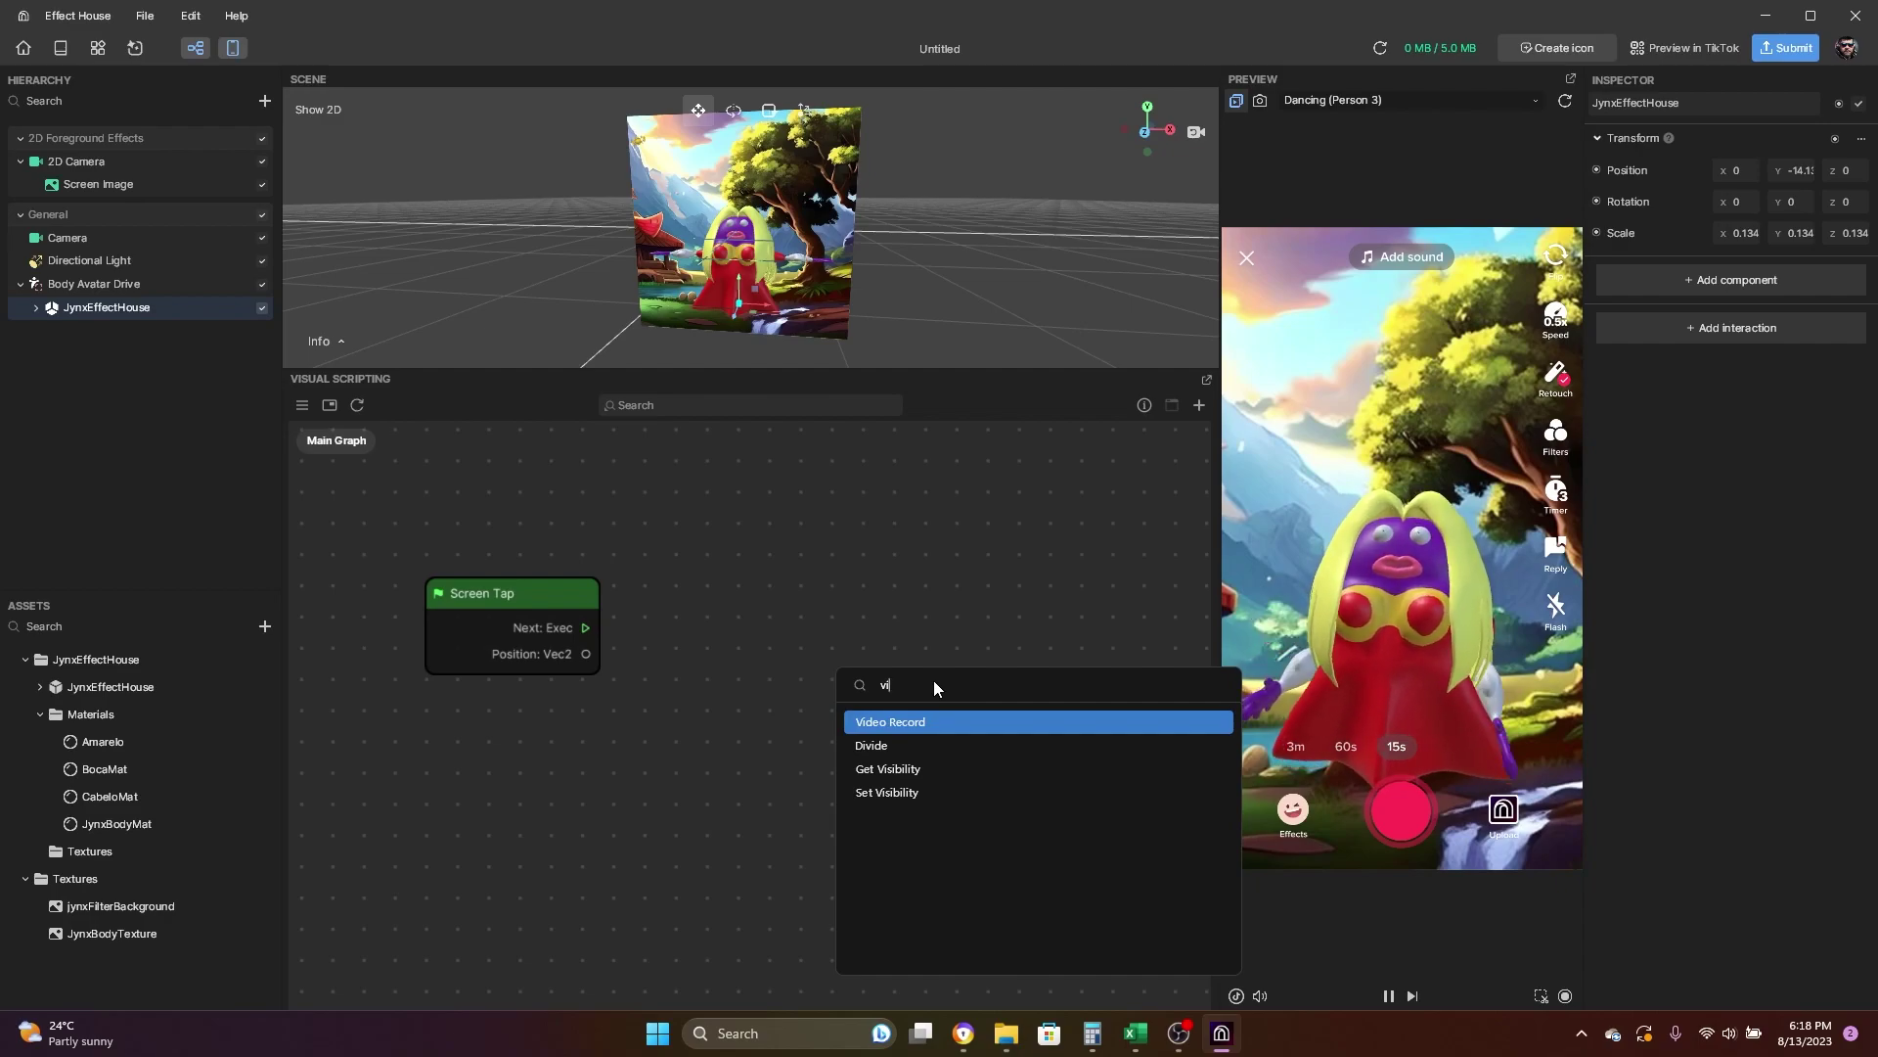
left_click(947, 794)
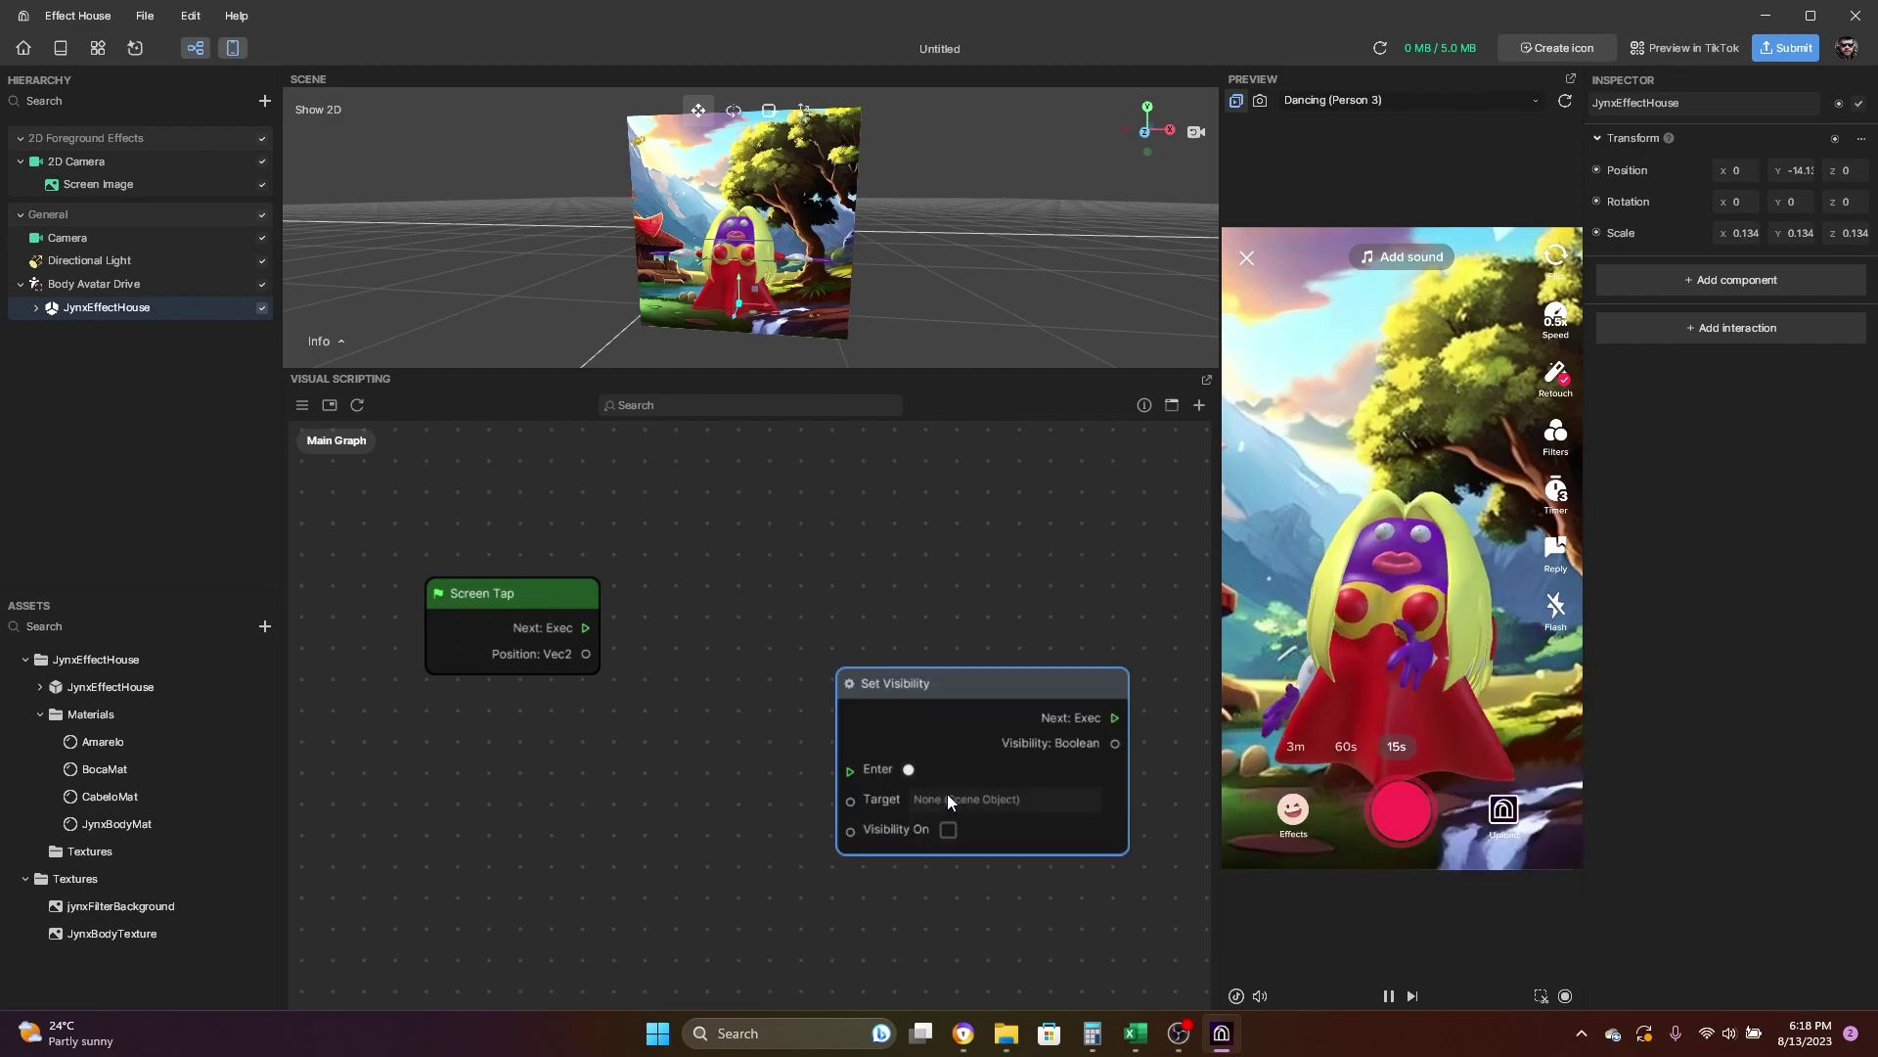
left_click_drag(953, 691, 912, 513)
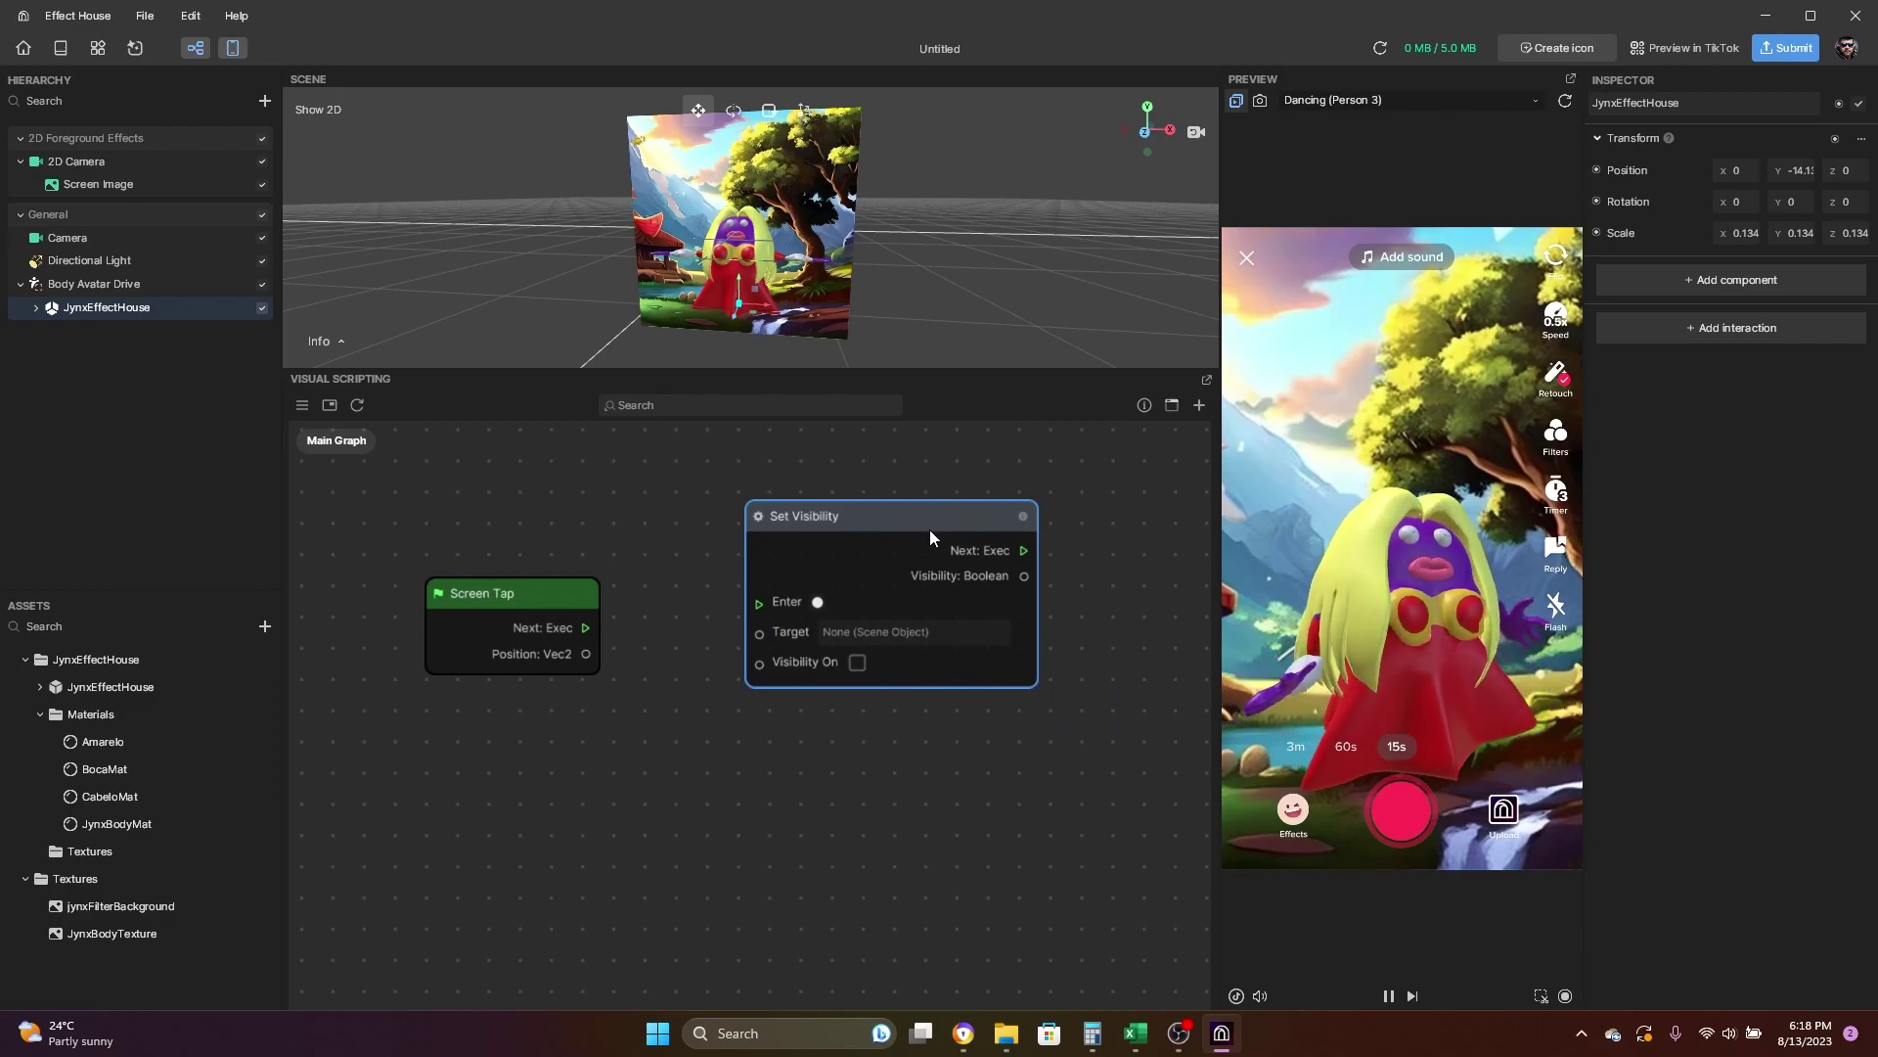
key("ctrl+c")
key("ctrl+v")
left_click_drag(1066, 543, 881, 771)
left_click_drag(491, 612, 460, 548)
left_click(631, 759)
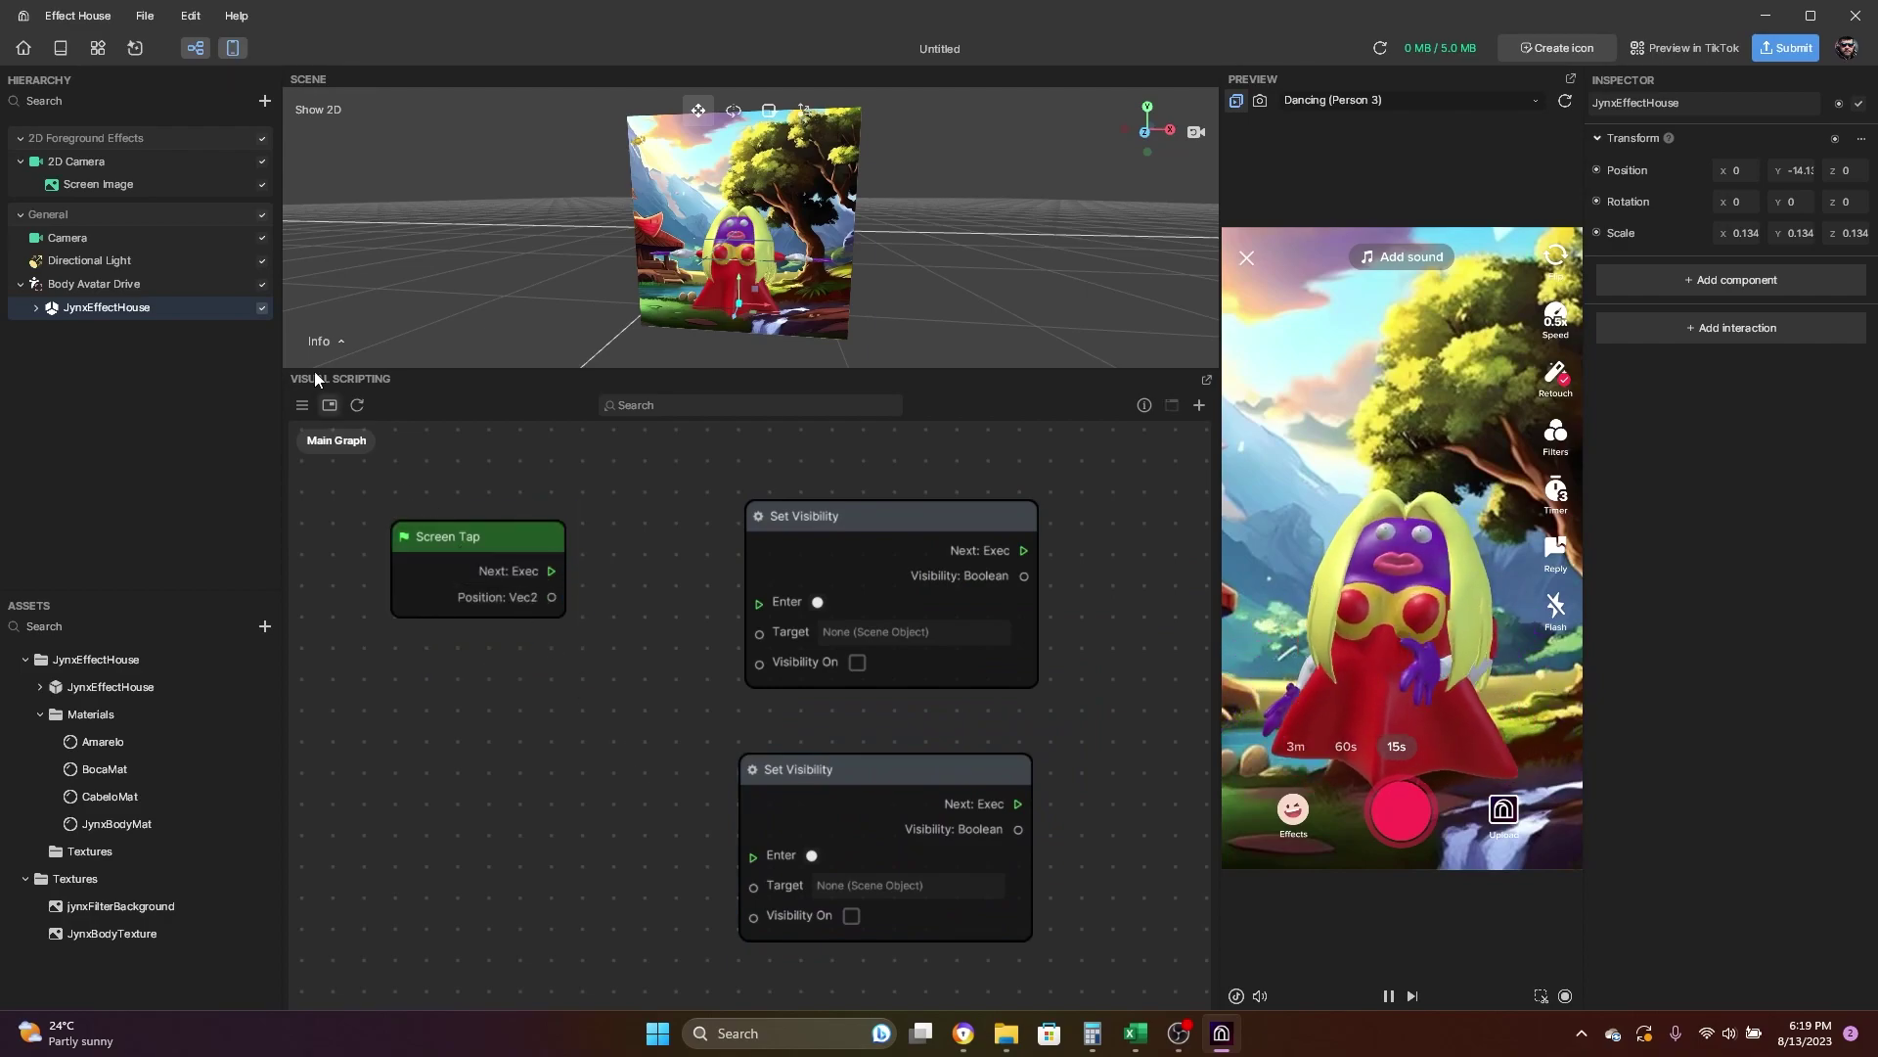
Add a Screen Image node to the graph from the Inspector's node icon.
left_click(127, 184)
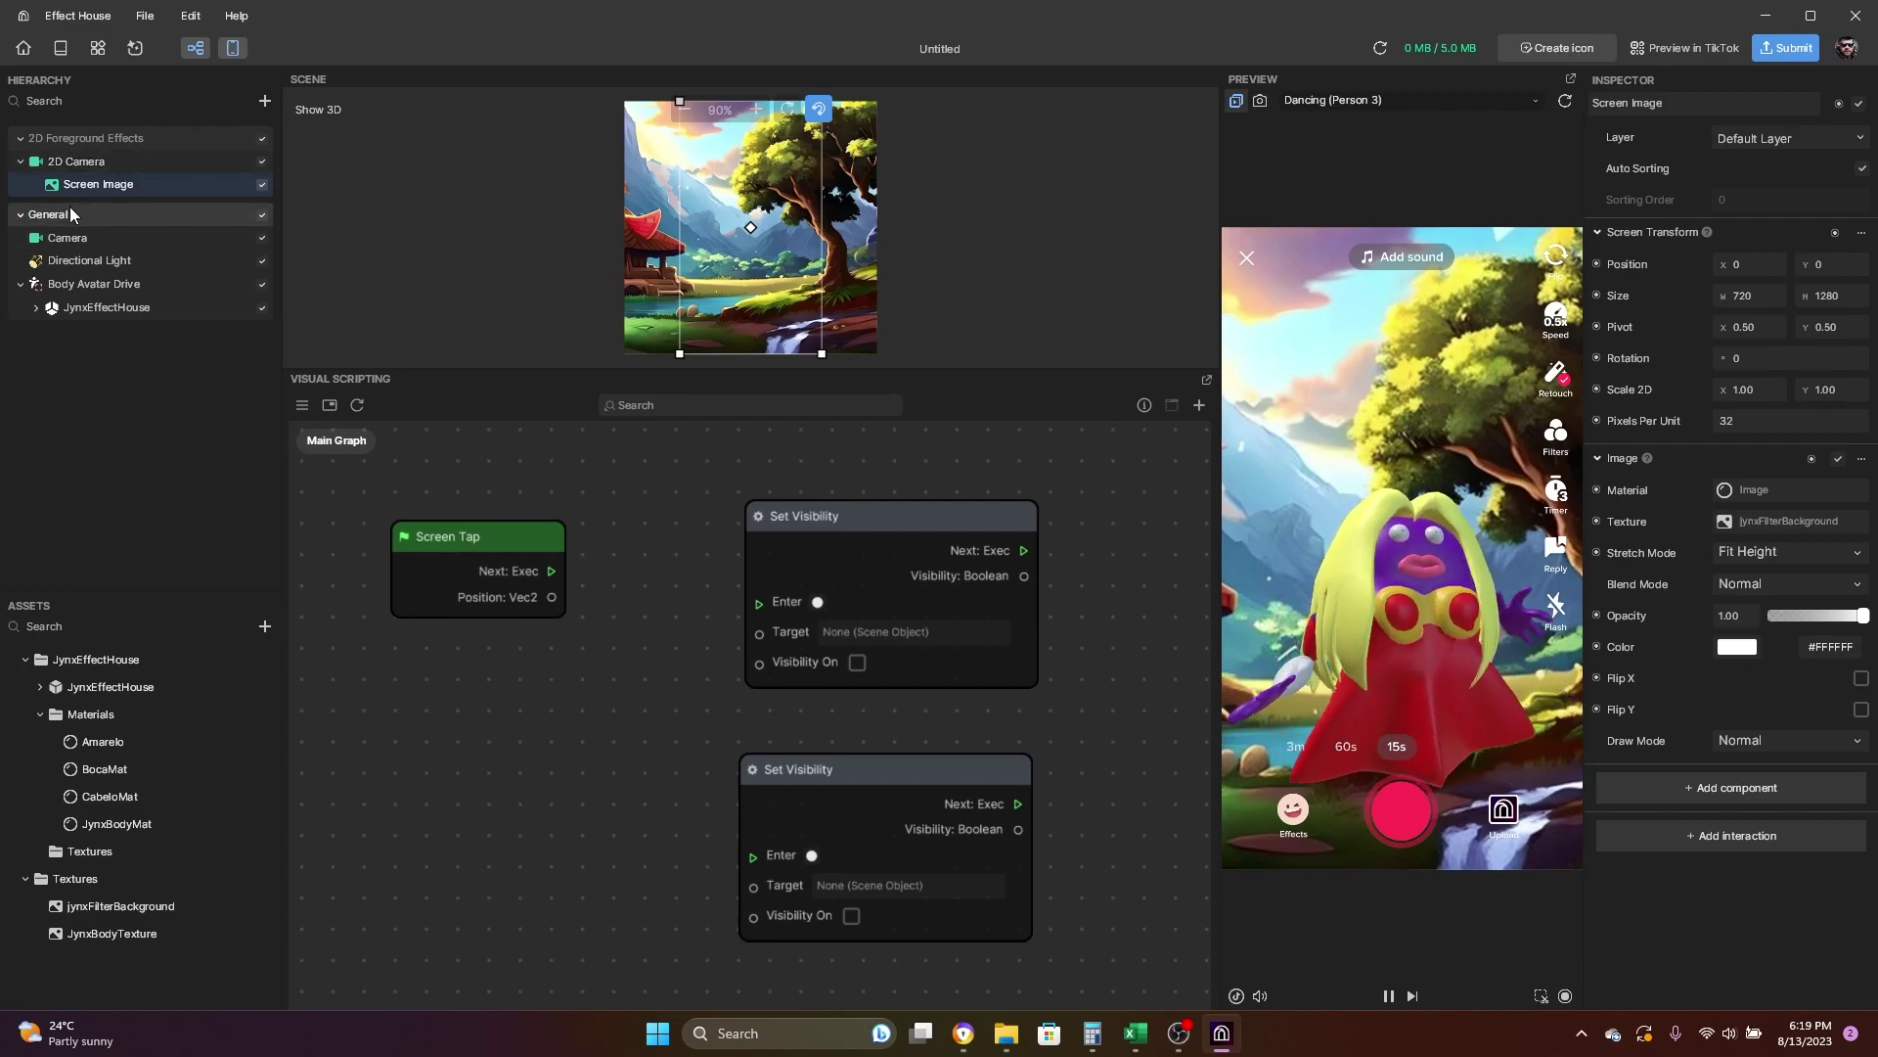
left_click(1839, 105)
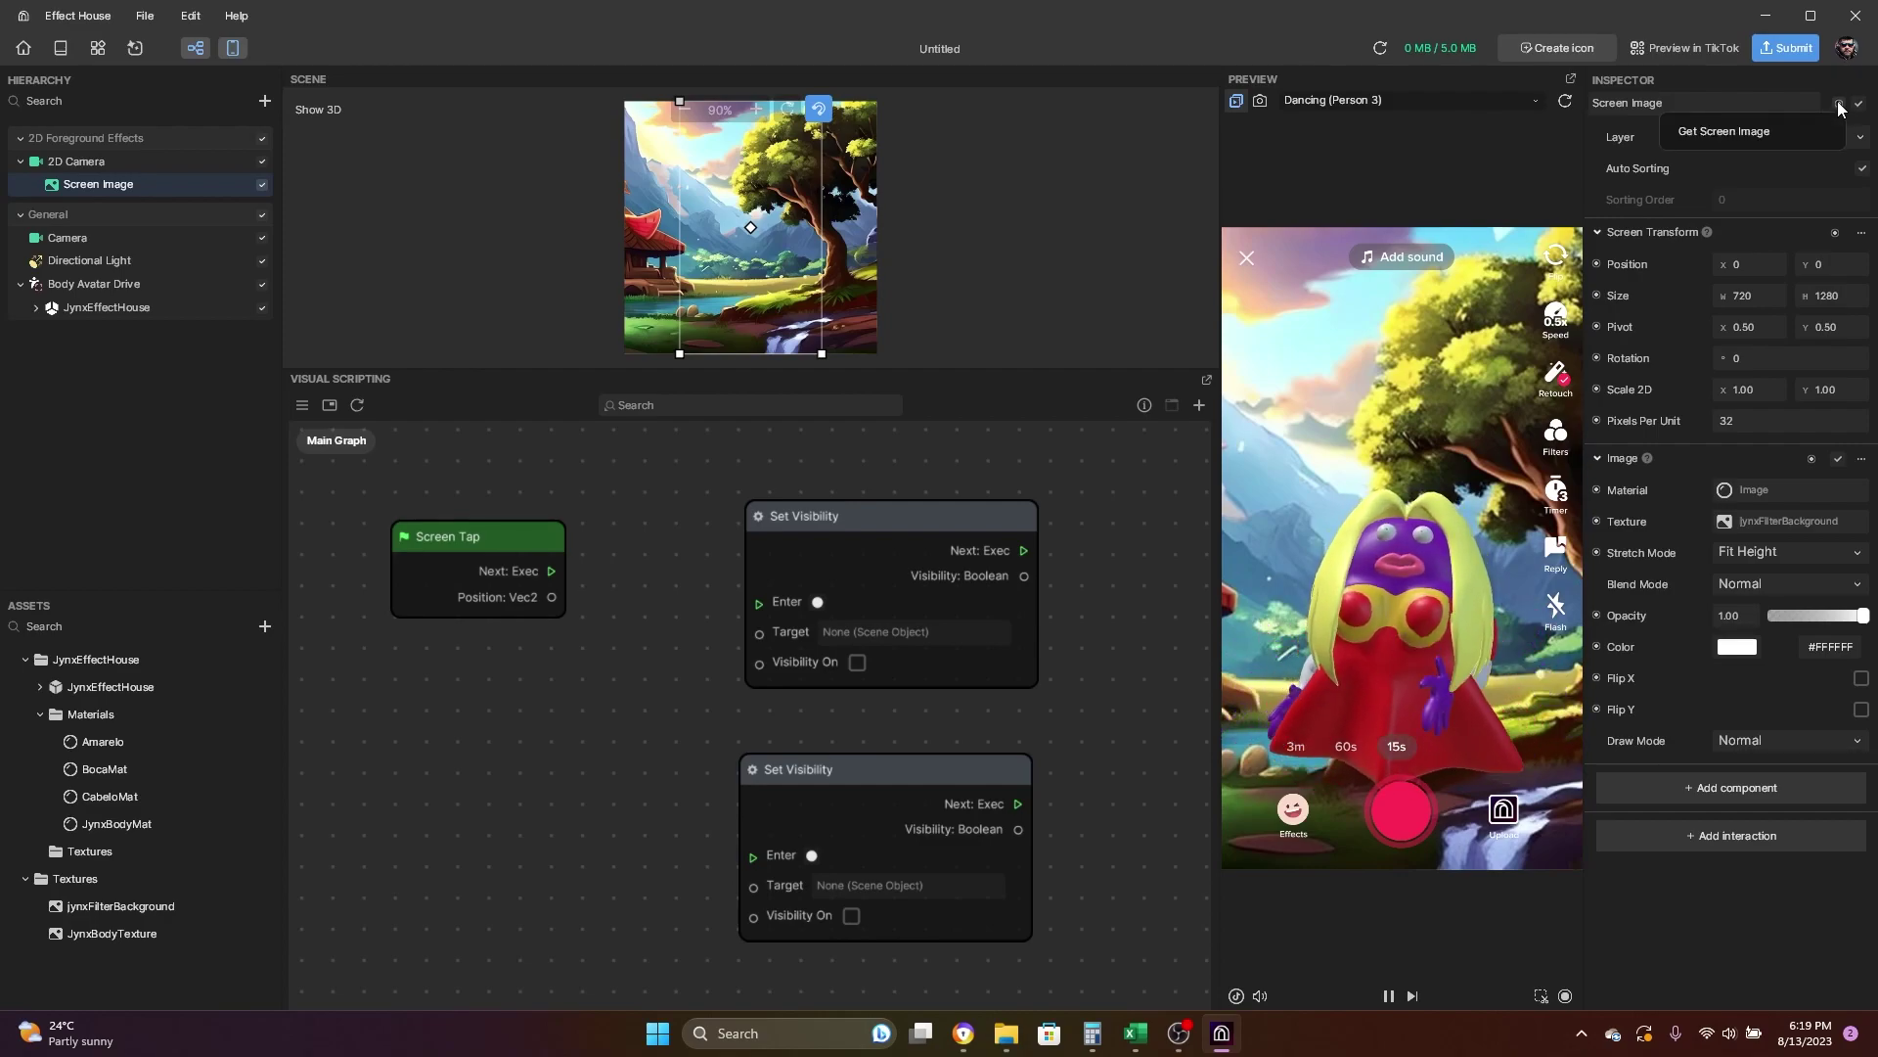
left_click(1767, 133)
left_click_drag(859, 749, 508, 765)
Wire Screen Image's Entity output to both Set Visibility Target inputs.
left_click_drag(580, 541, 518, 542)
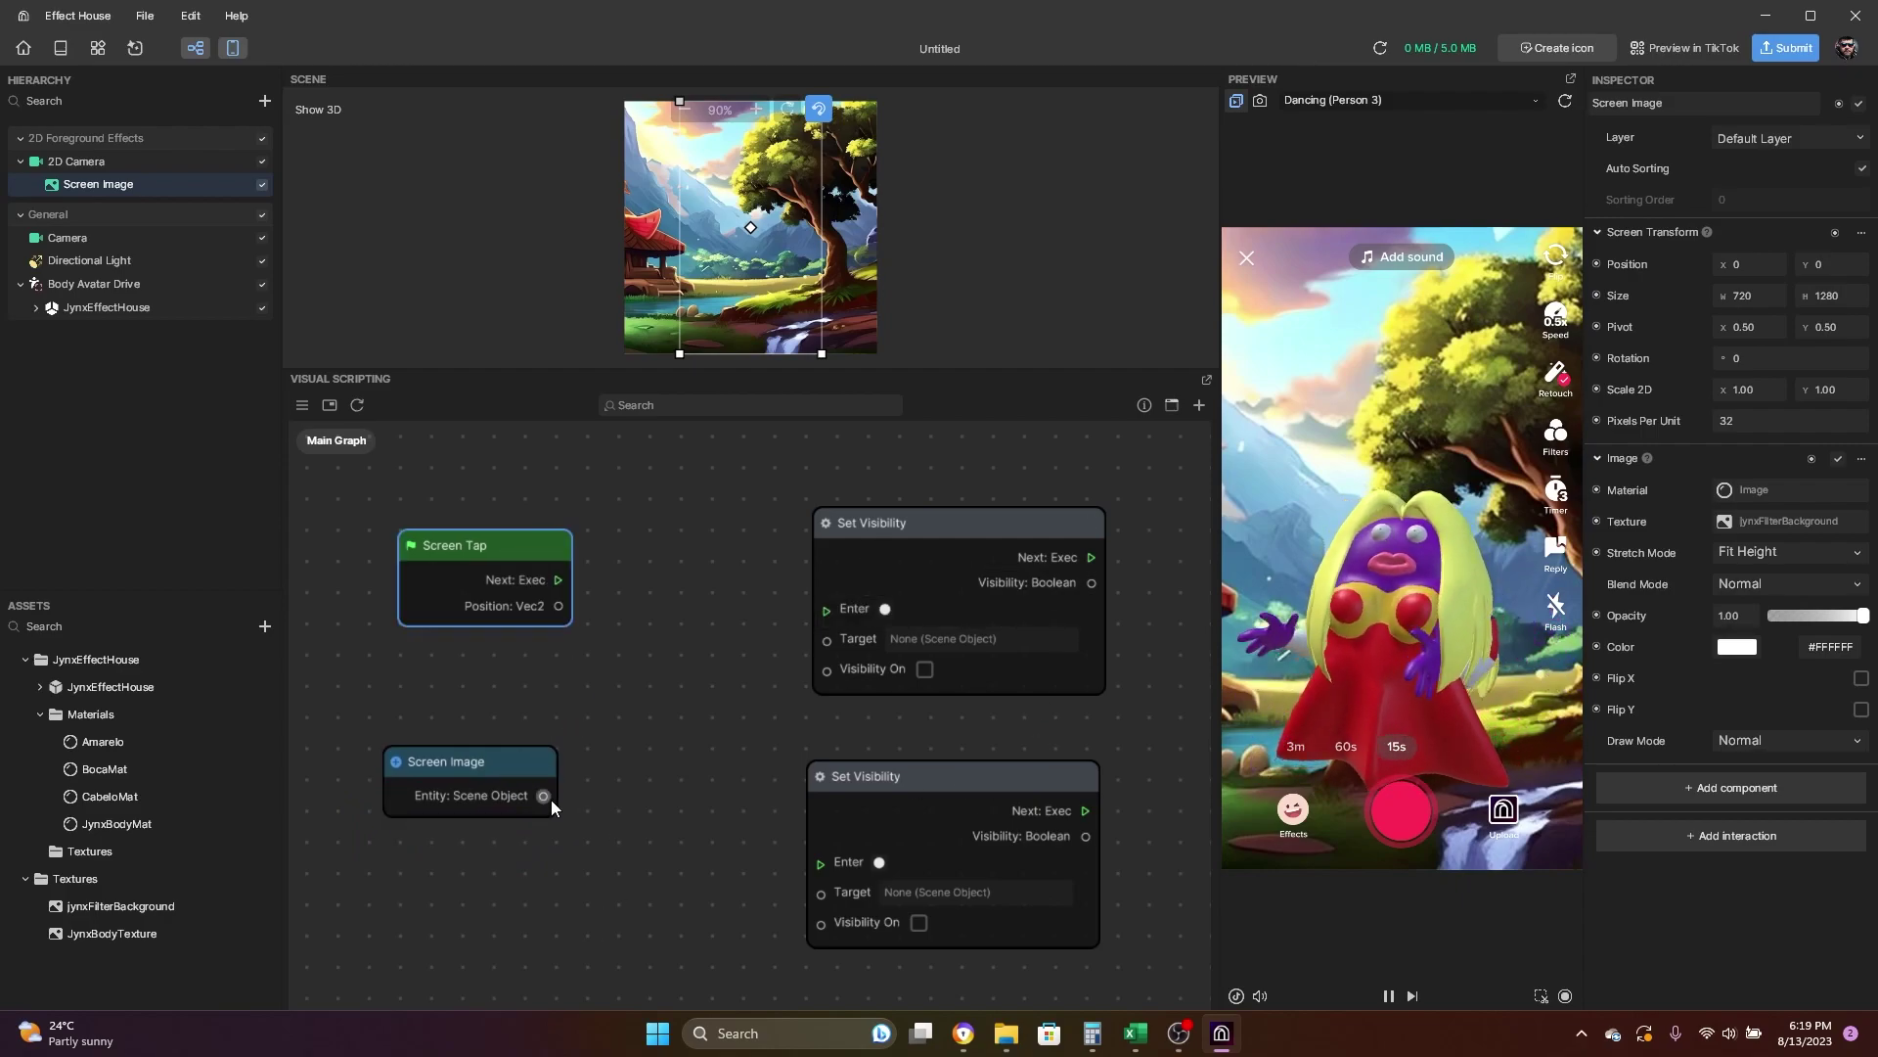
left_click_drag(542, 796, 572, 801)
left_click_drag(908, 668, 828, 637)
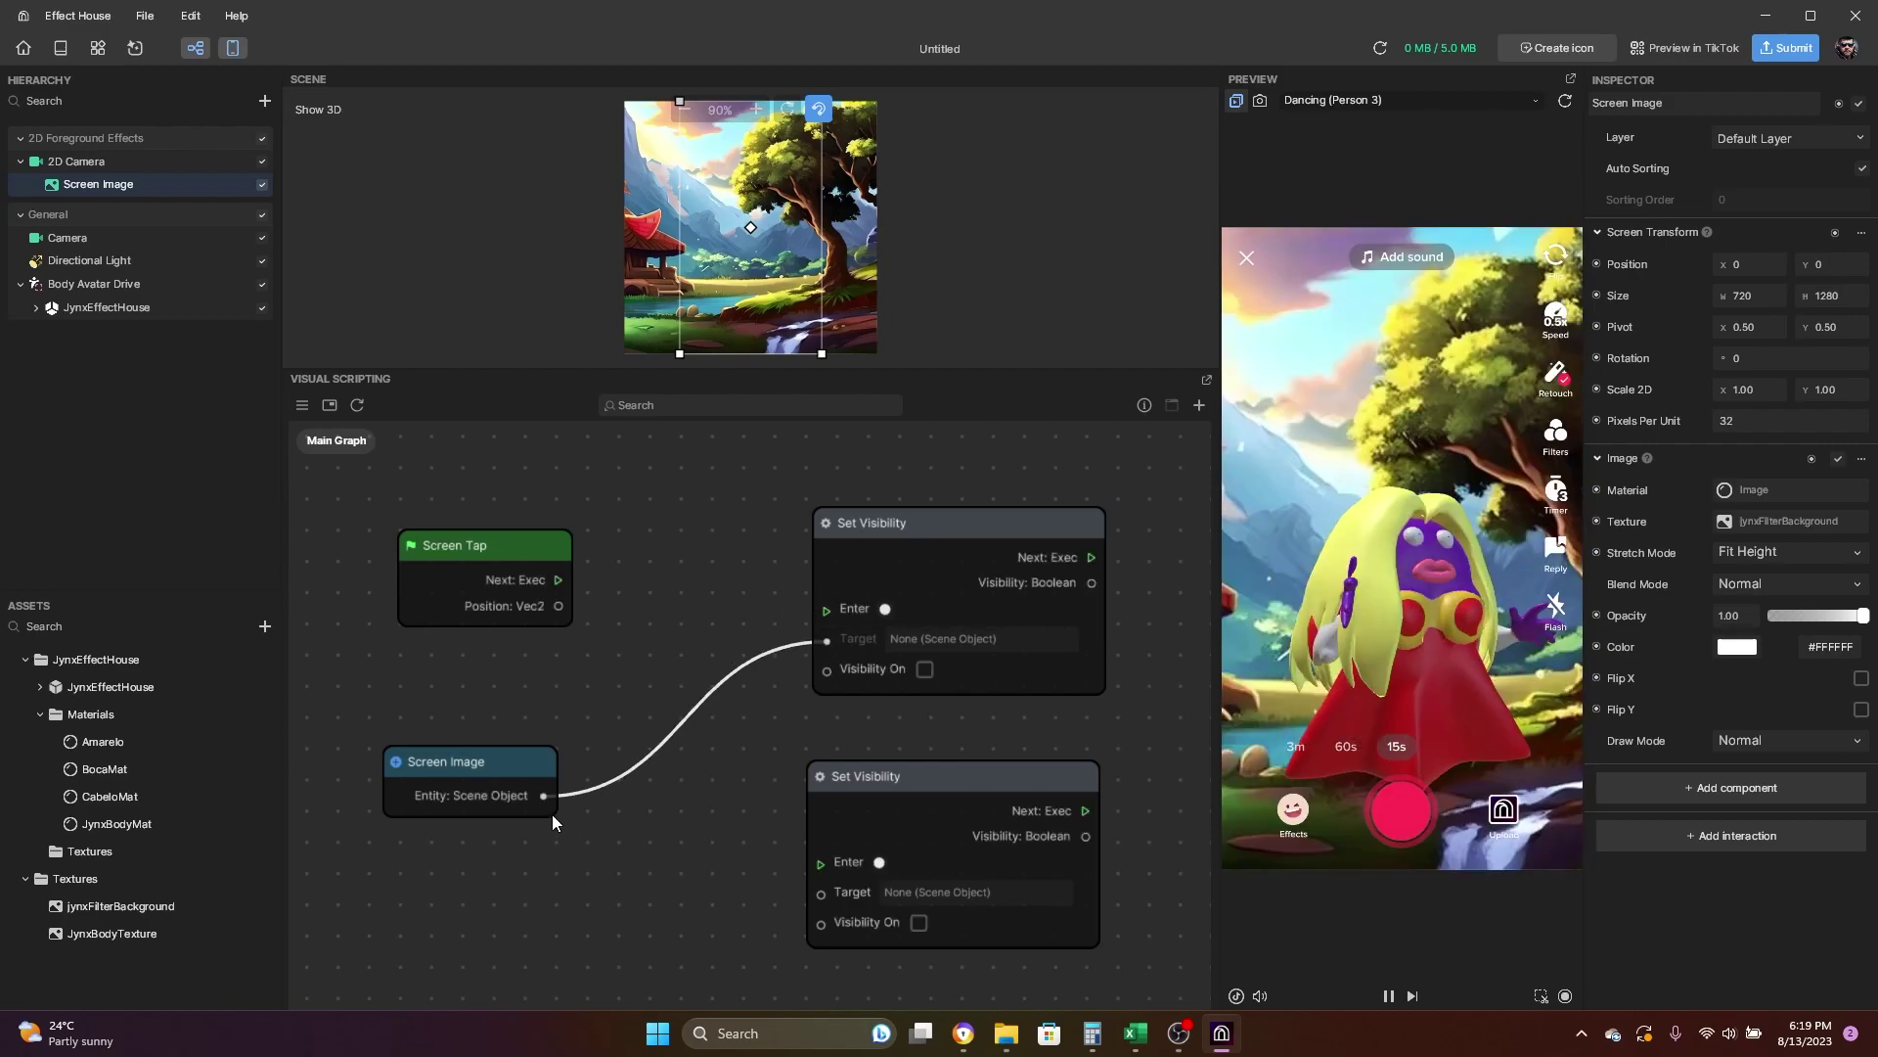
left_click_drag(544, 794, 820, 895)
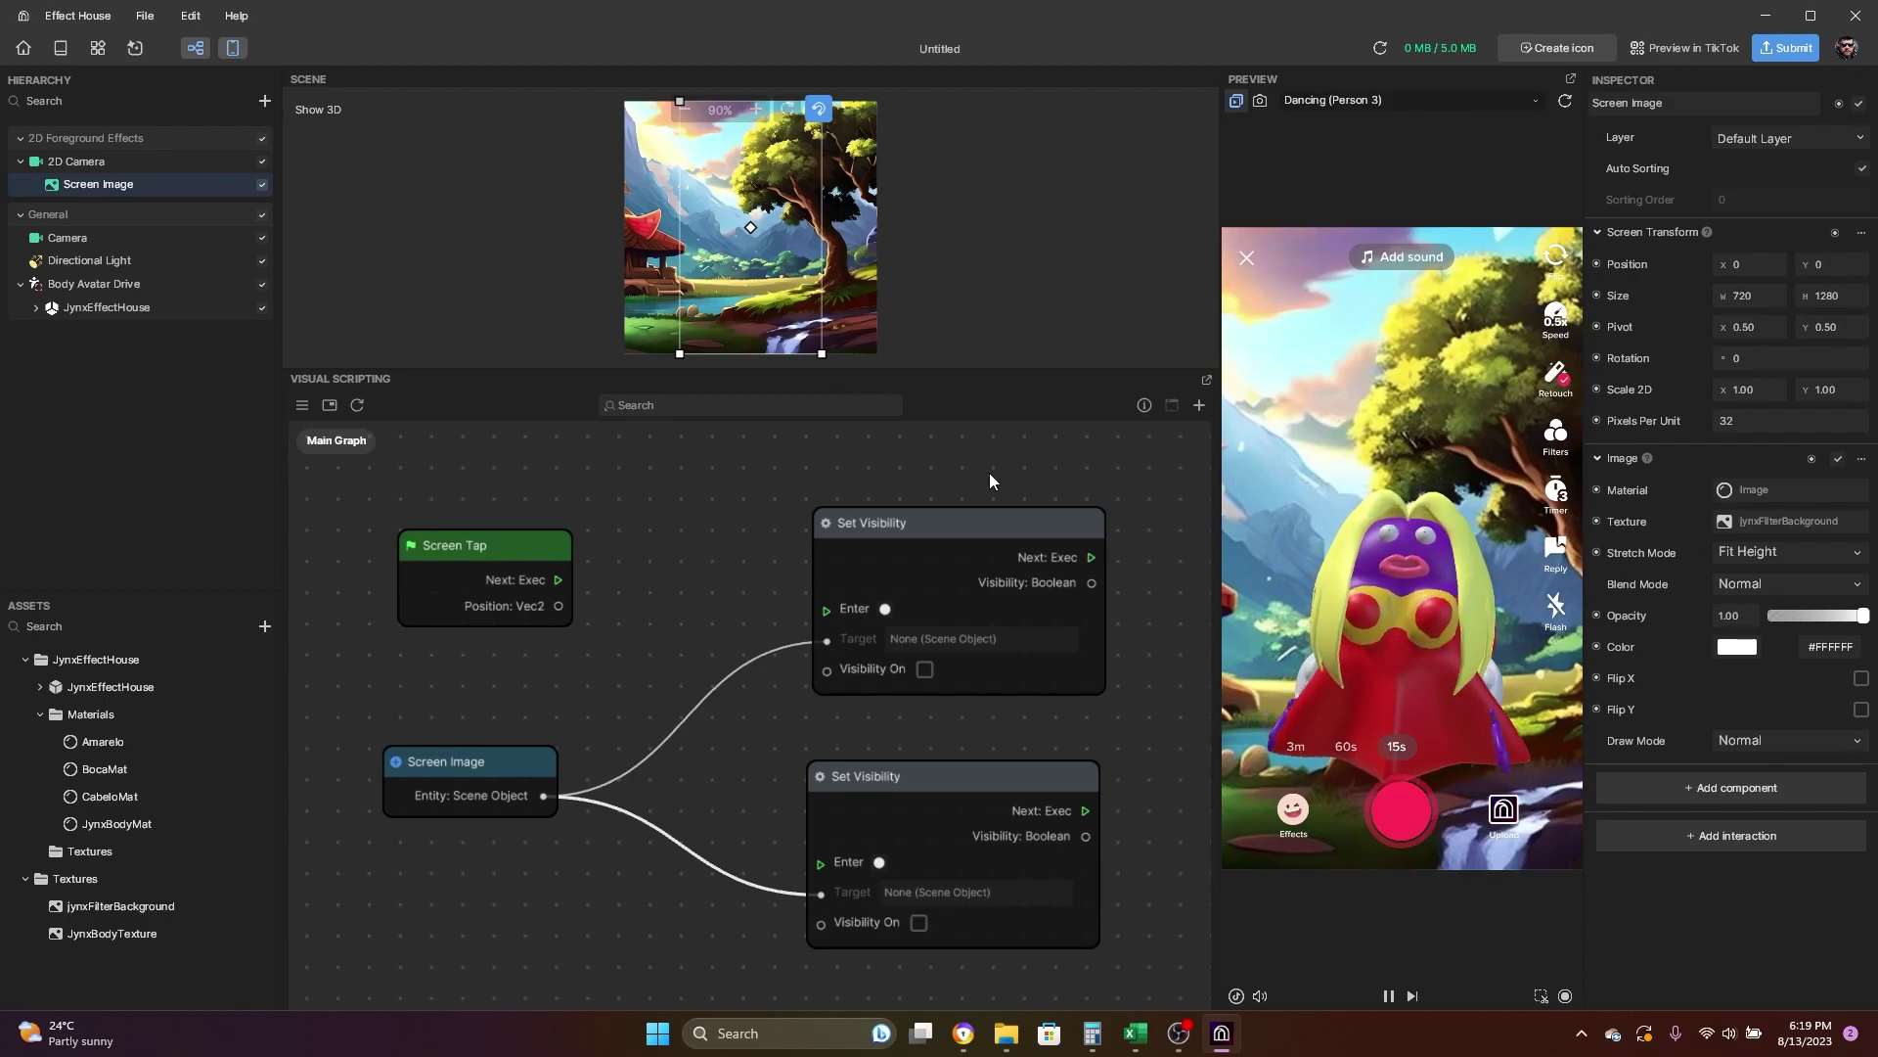
Turn Visibility On for the upper Set Visibility node and rearrange both nodes.
left_click(925, 669)
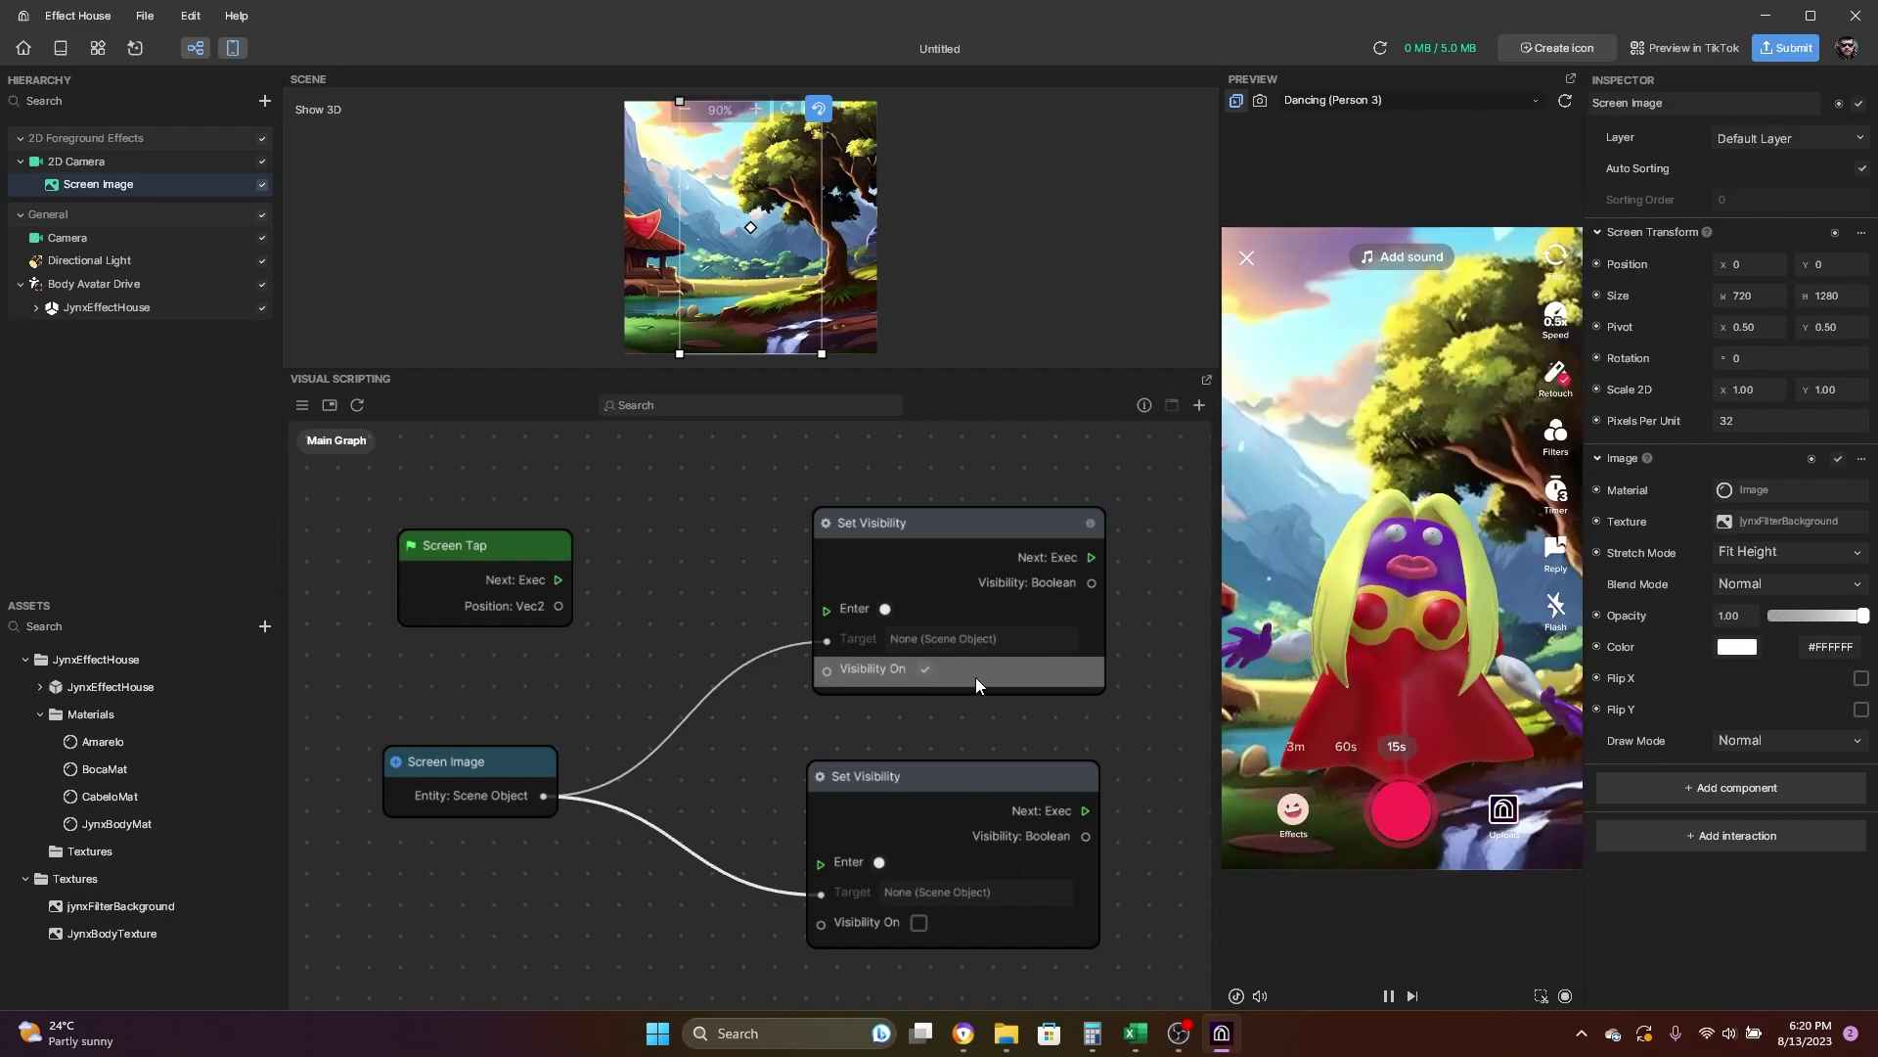
left_click_drag(967, 673, 977, 647)
mouse_move(973, 778)
left_mouse_down()
mouse_move(982, 749)
mouse_move(982, 817)
mouse_move(994, 748)
mouse_move(980, 761)
left_mouse_up()
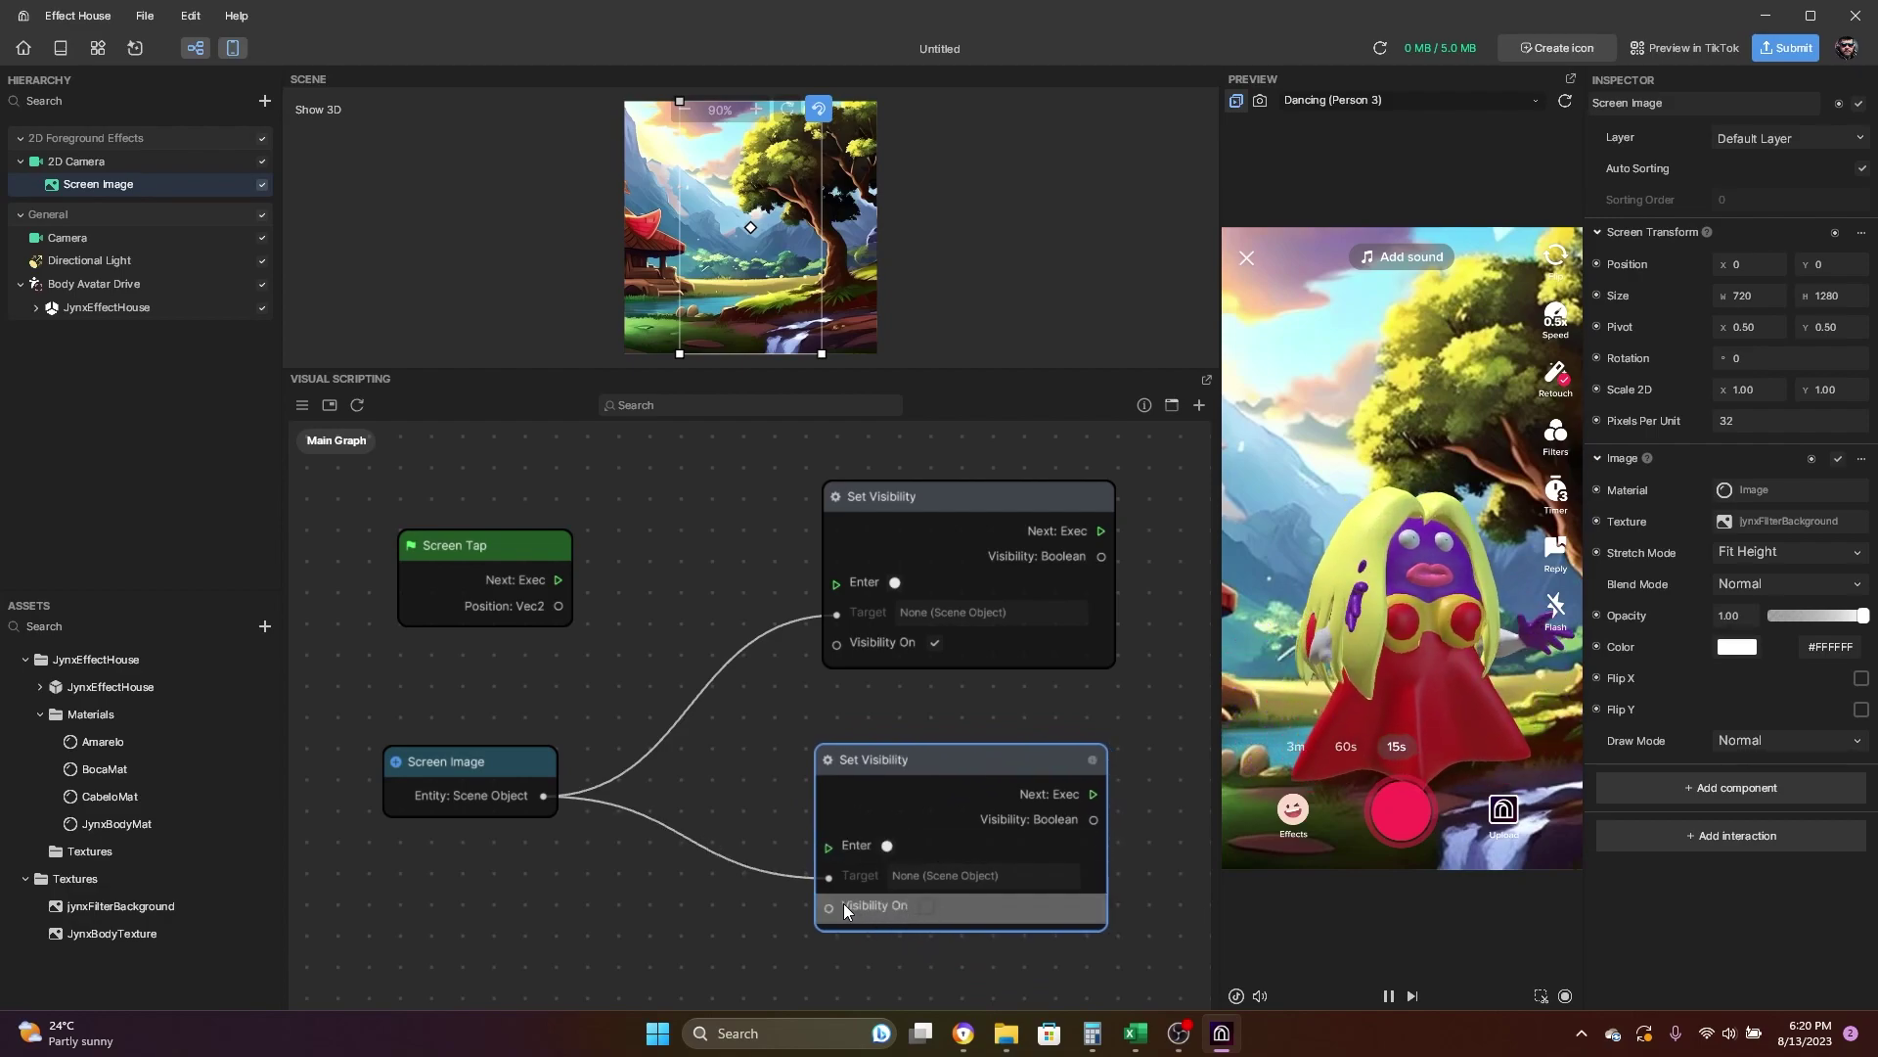
left_click_drag(509, 597, 783, 607)
left_click_drag(1024, 496, 1019, 526)
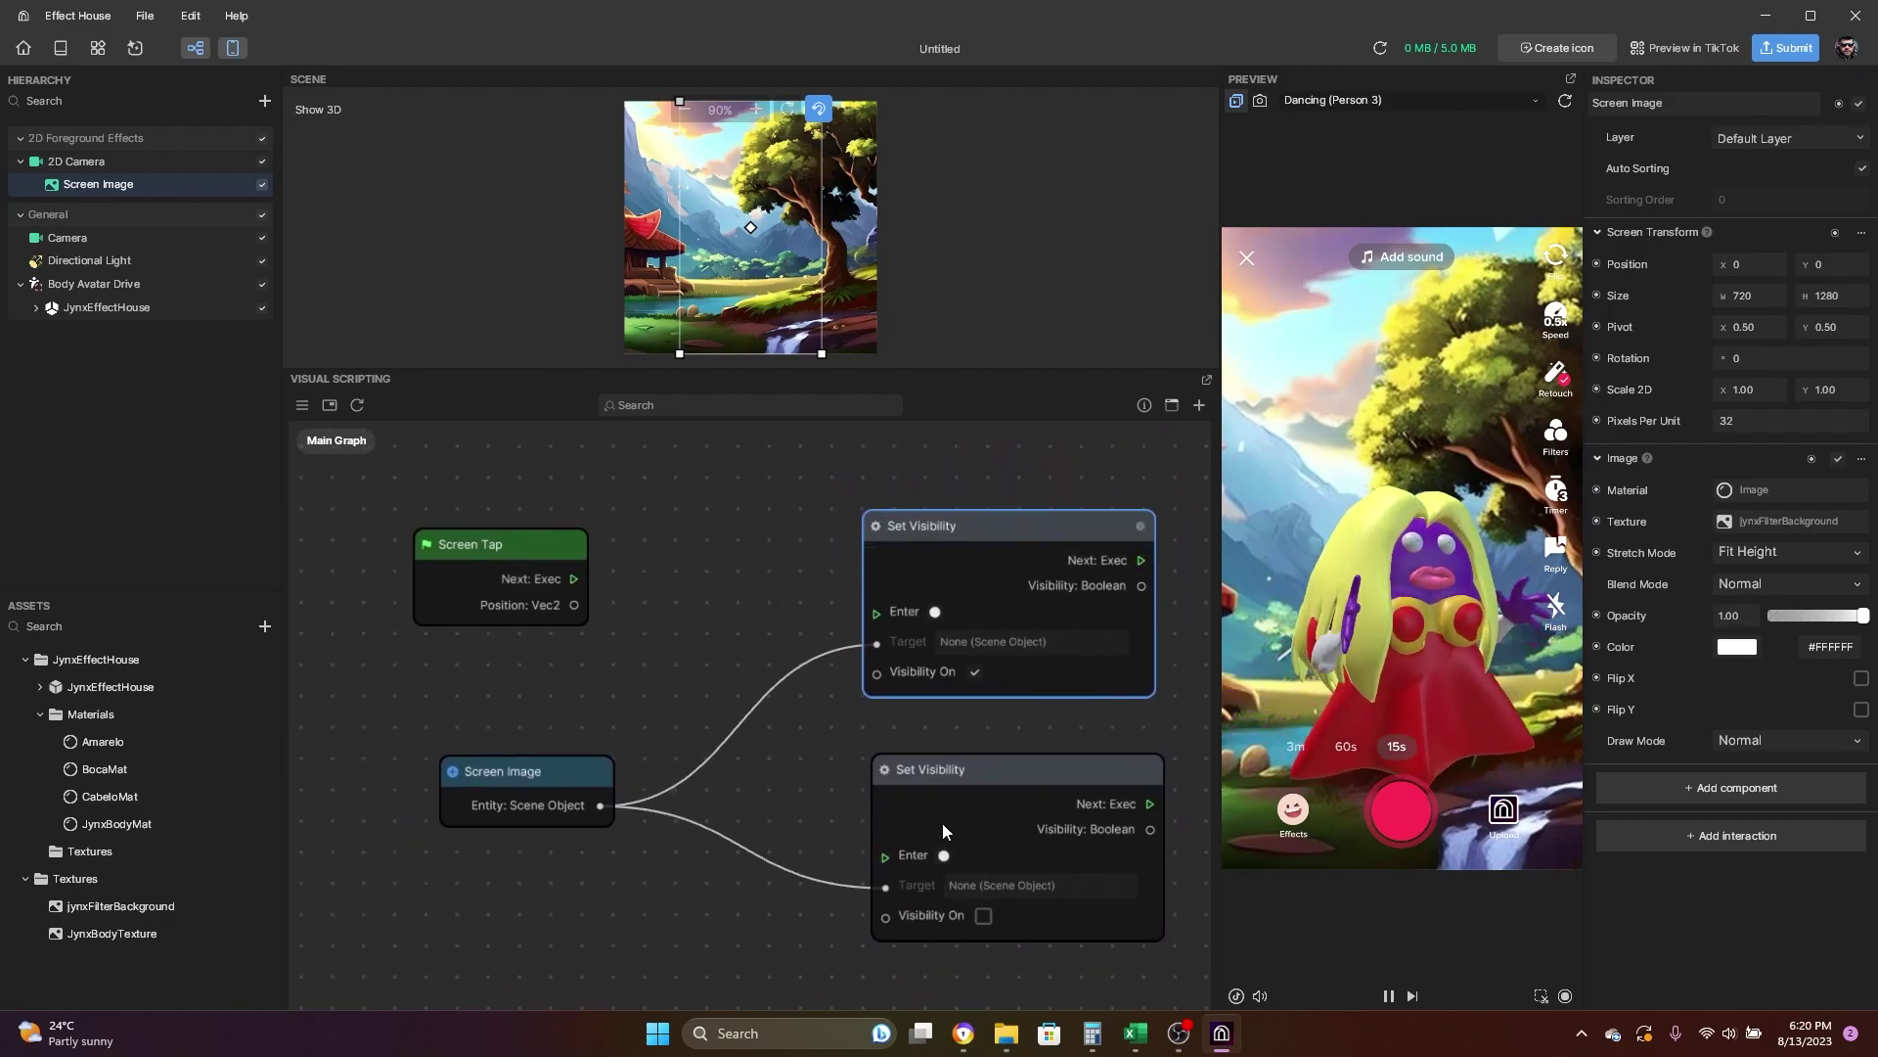
Add a Flip-Flop node and connect Screen Tap's Next: Exec to its Enter.
left_click_drag(669, 648, 755, 625)
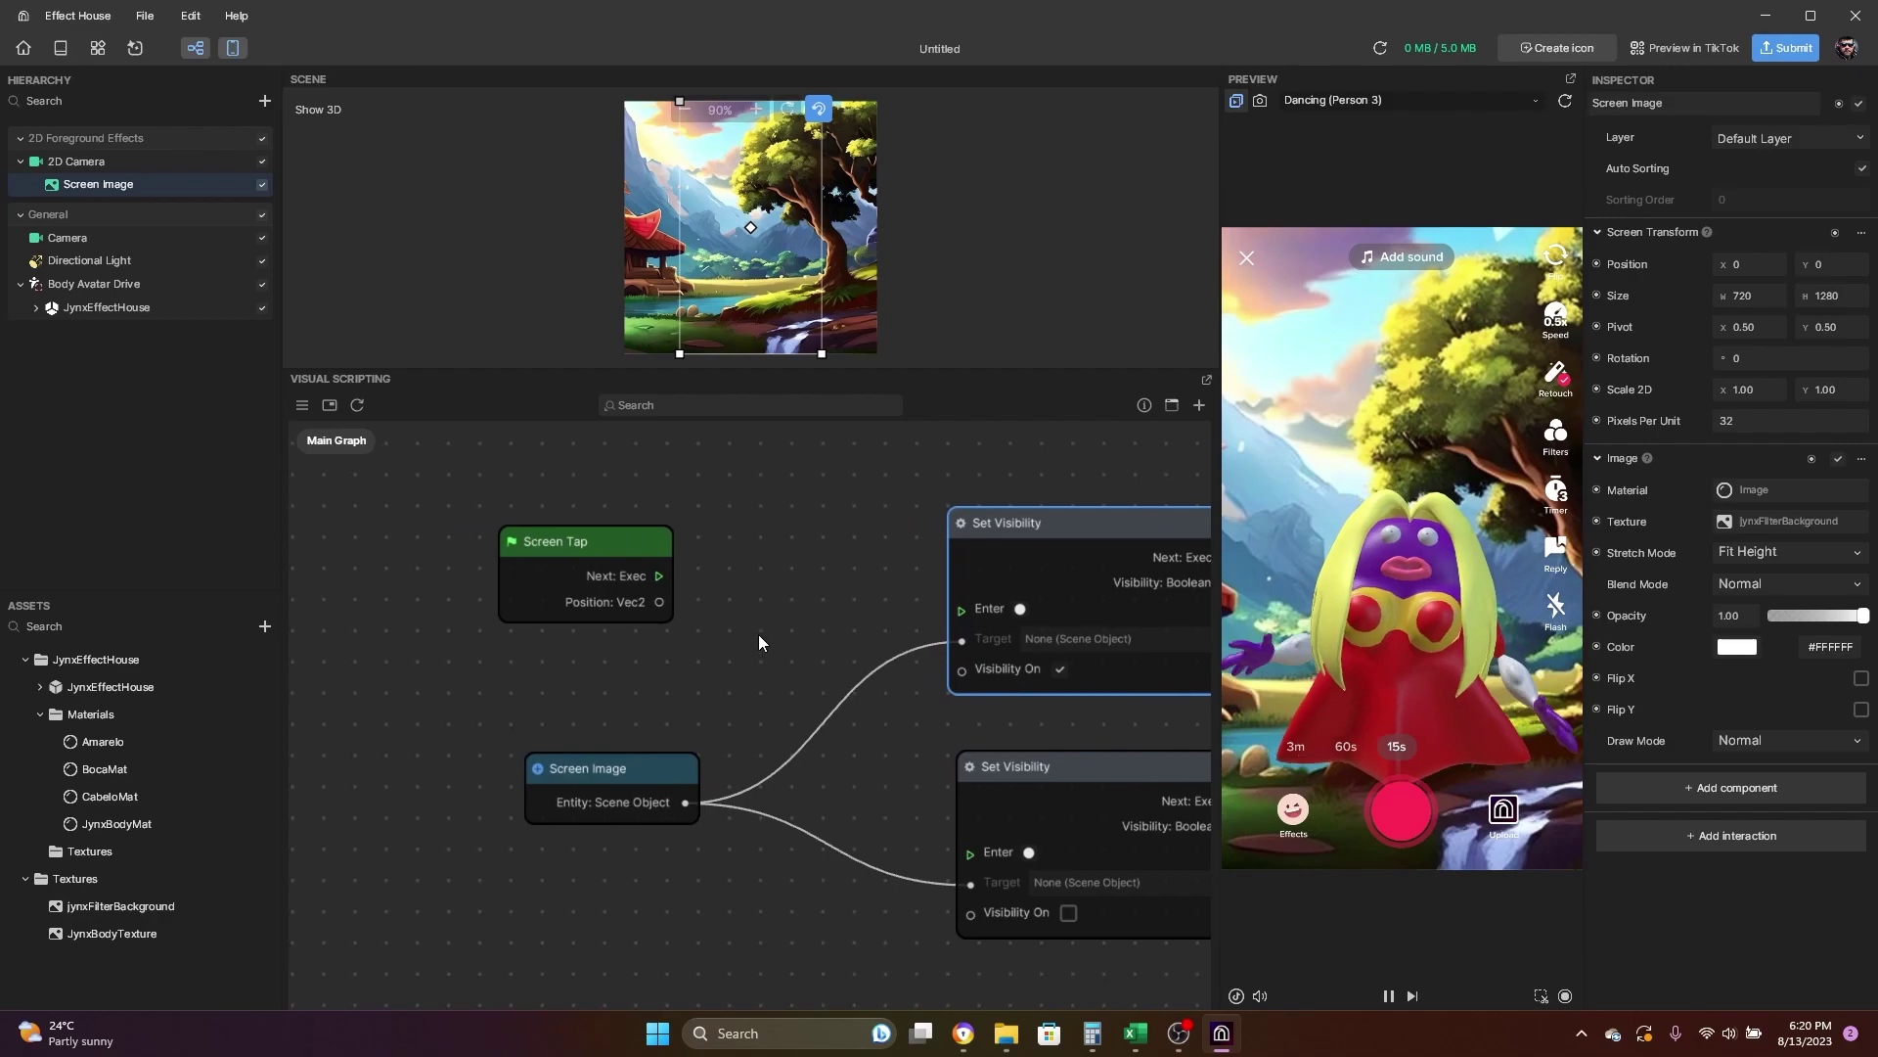
right_click(783, 583)
left_click(823, 590)
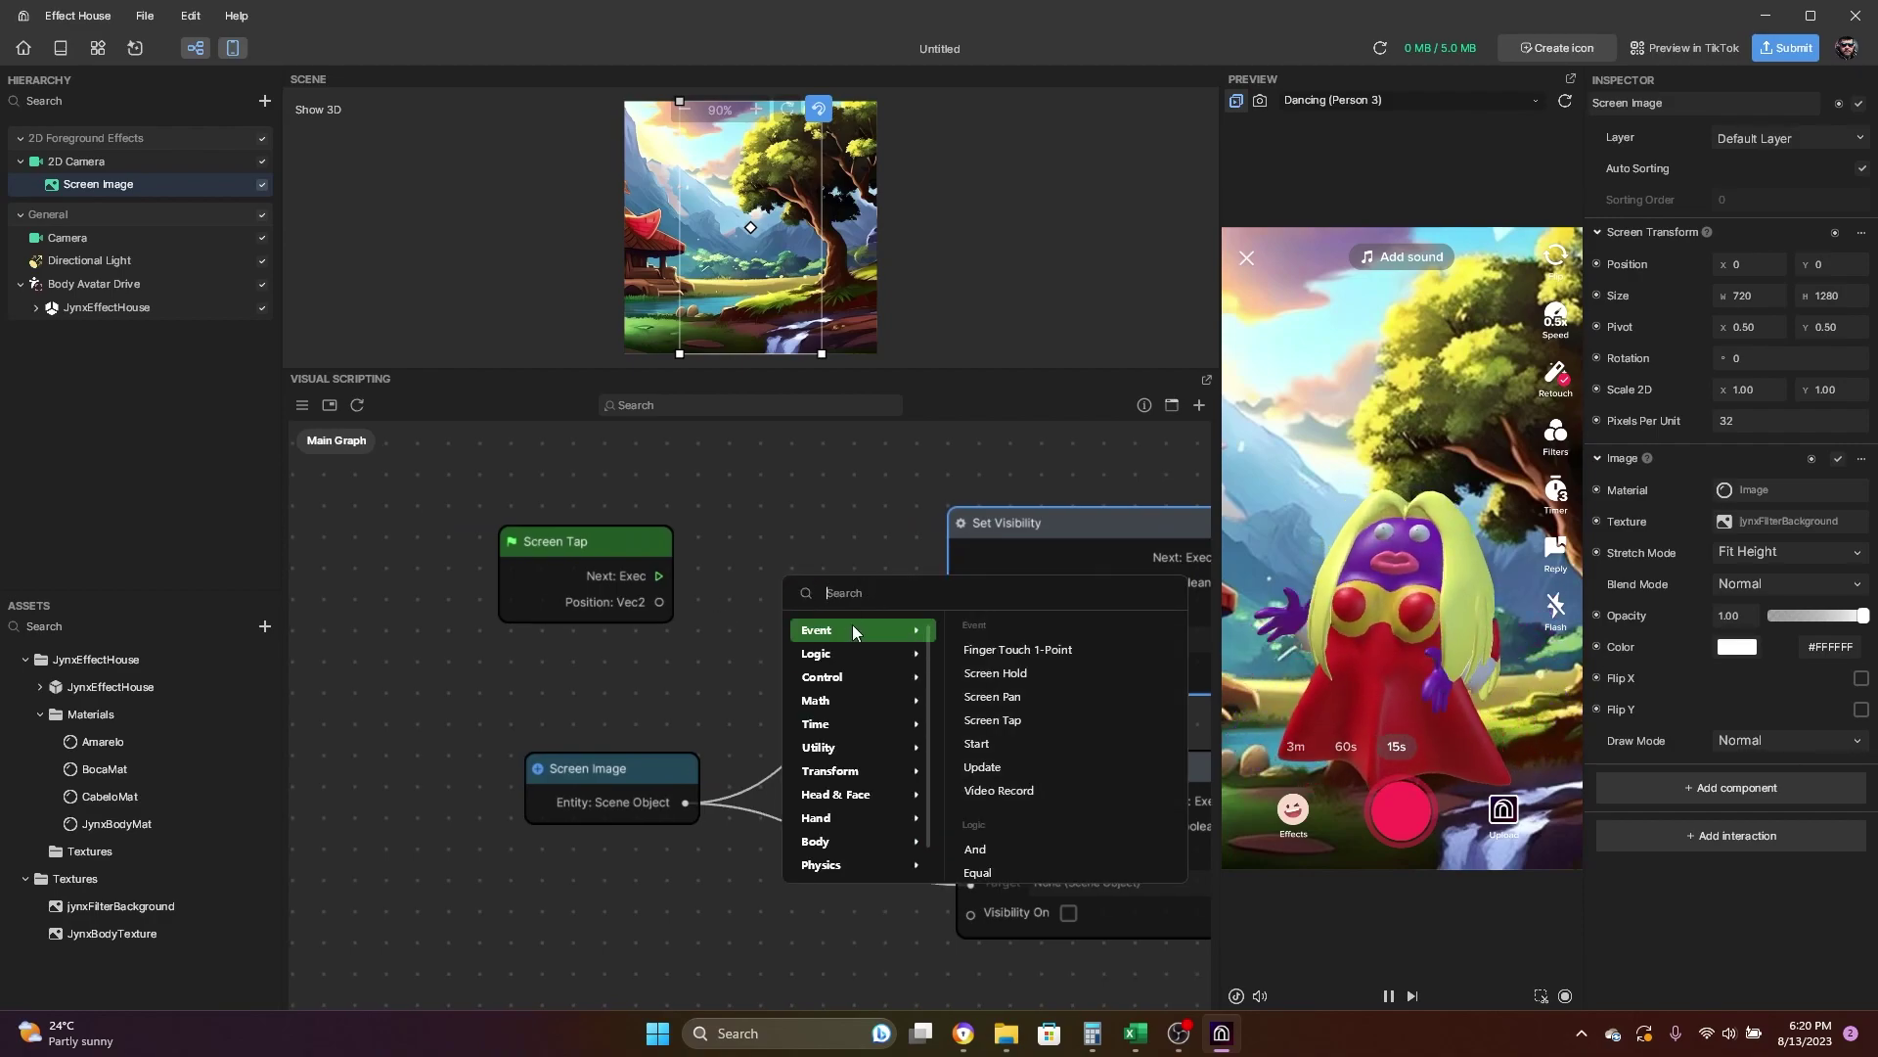
type("fli")
left_click(853, 630)
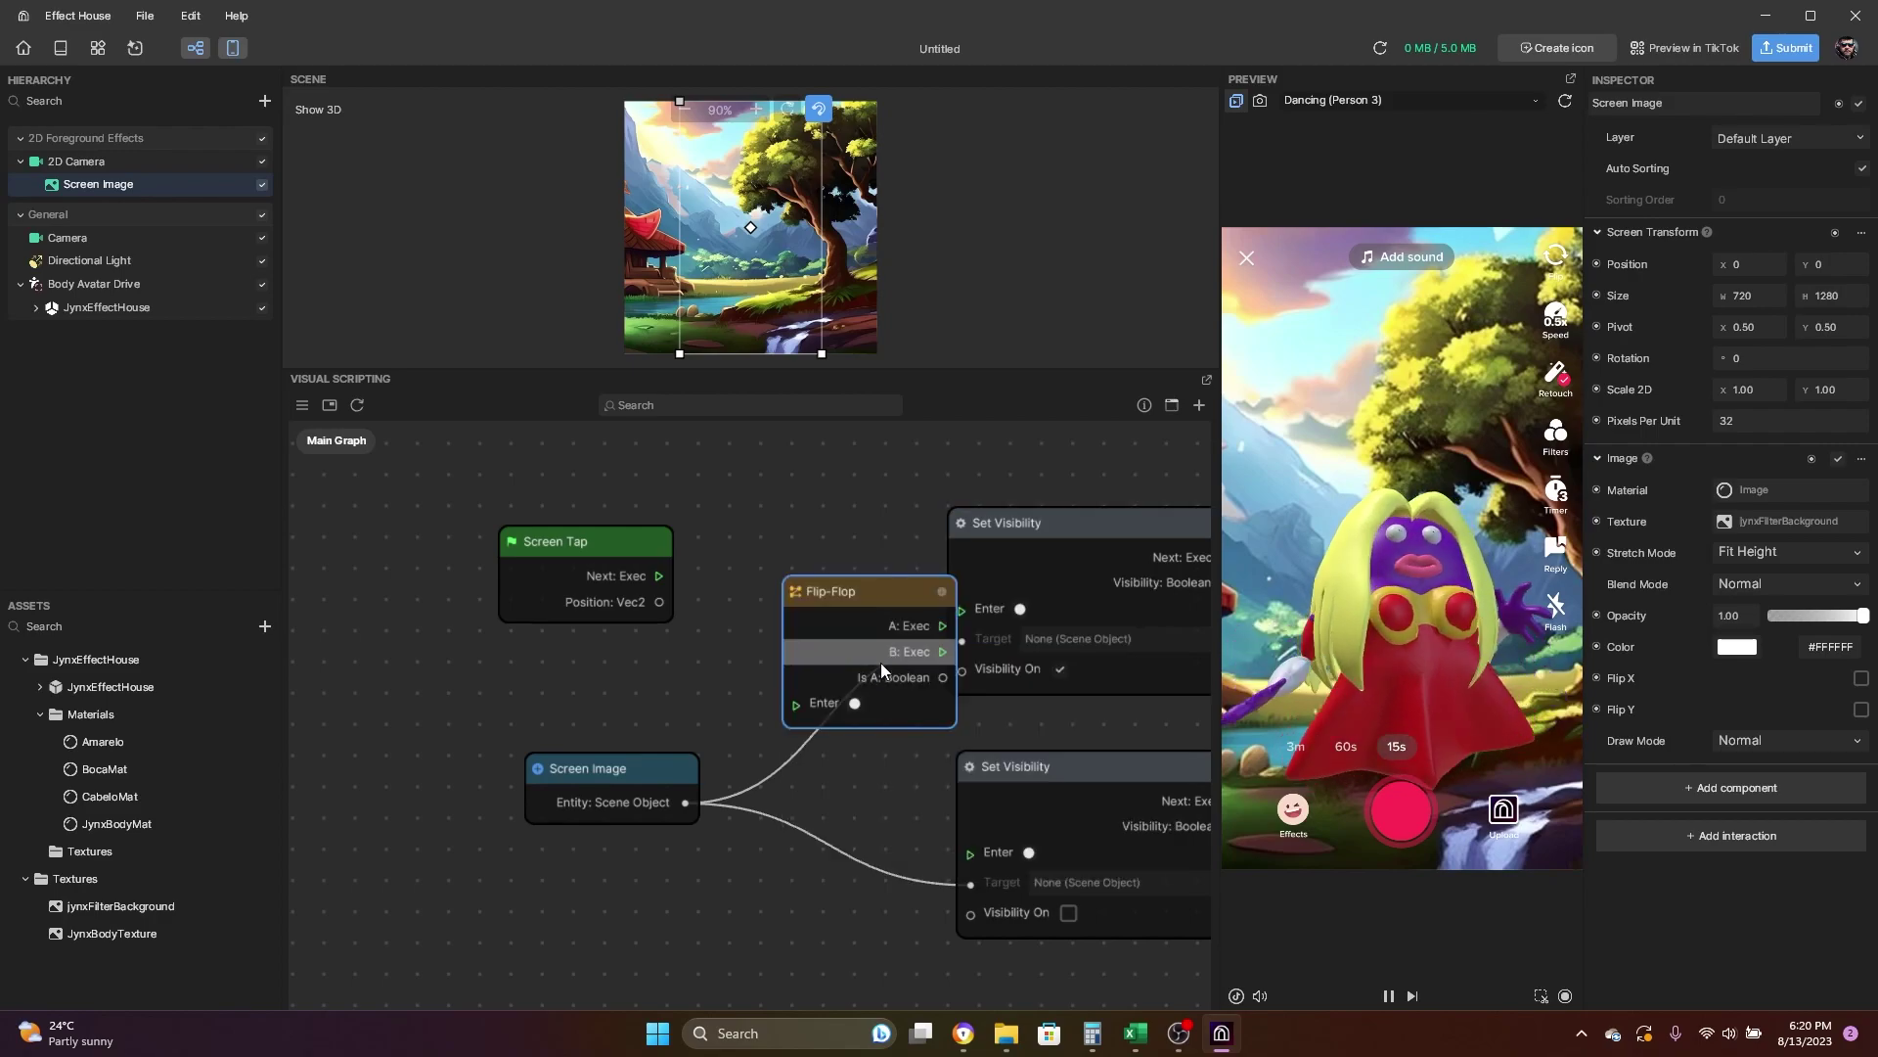
left_click_drag(855, 584, 798, 519)
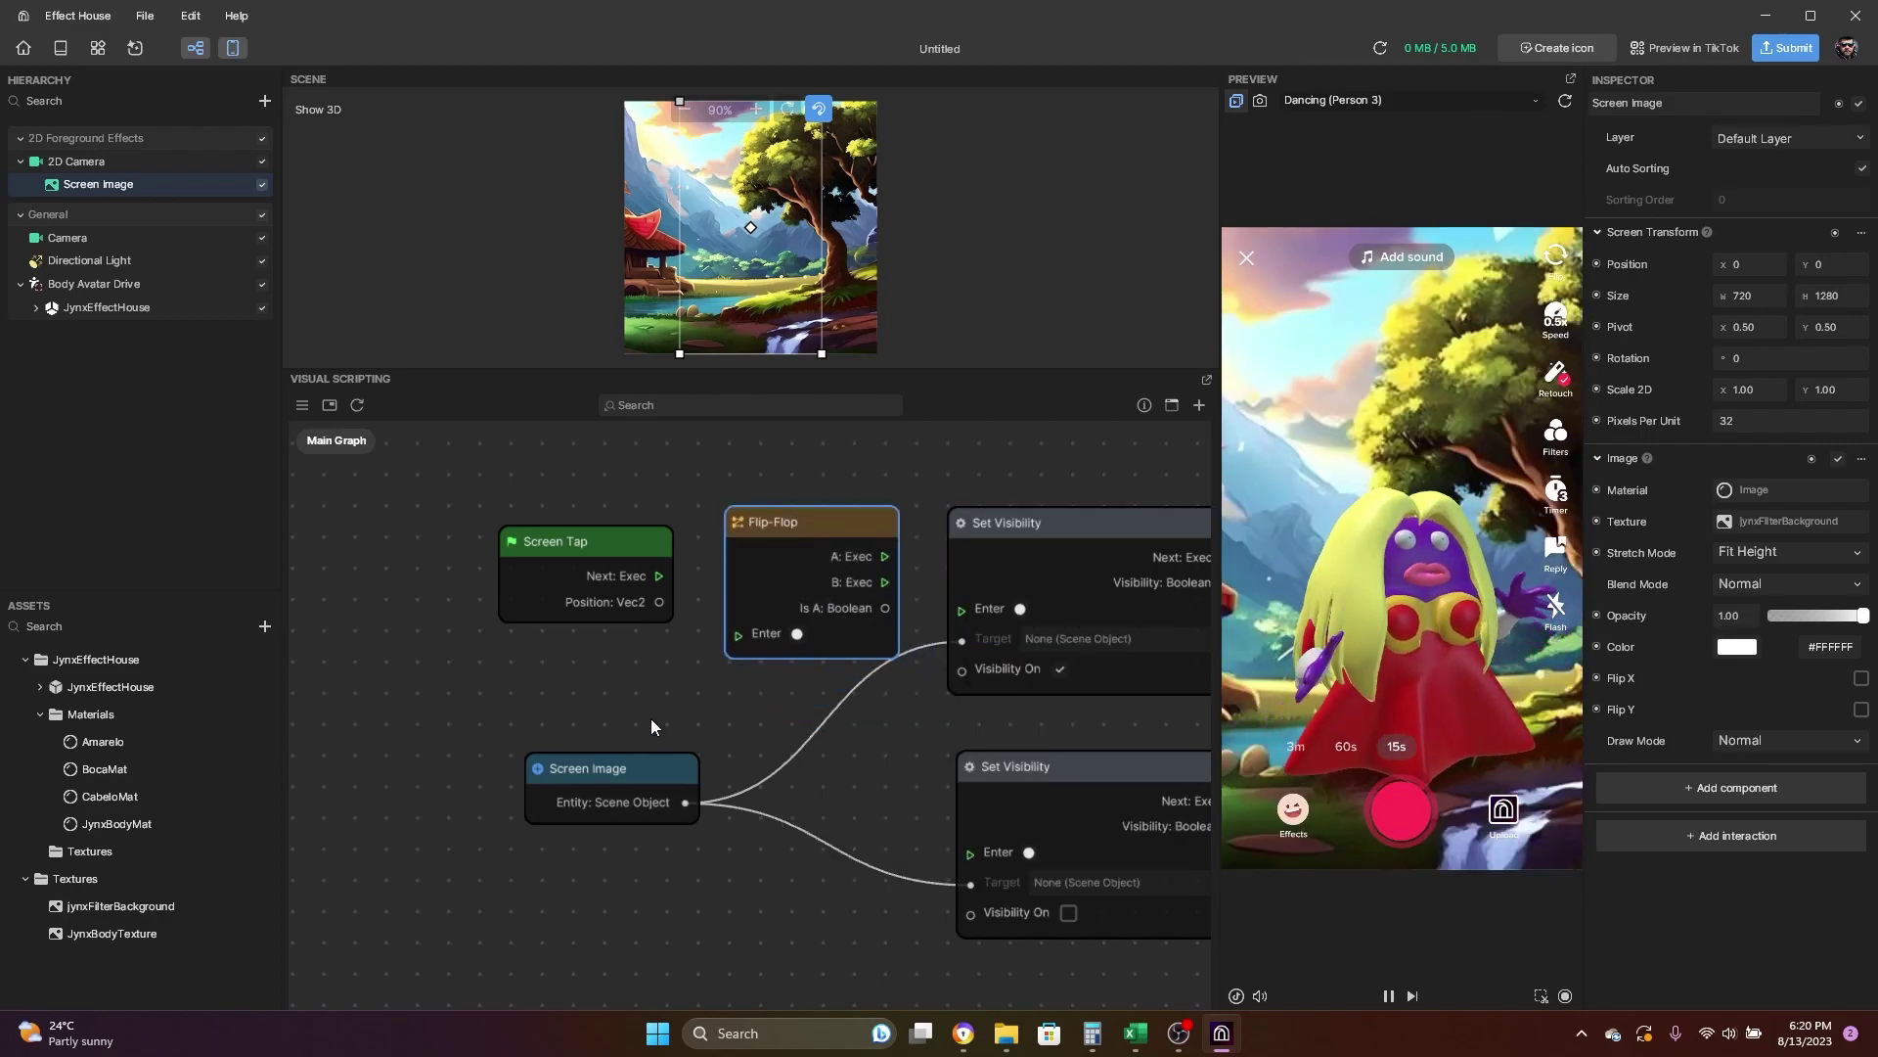
middle_click_drag(653, 705, 778, 683)
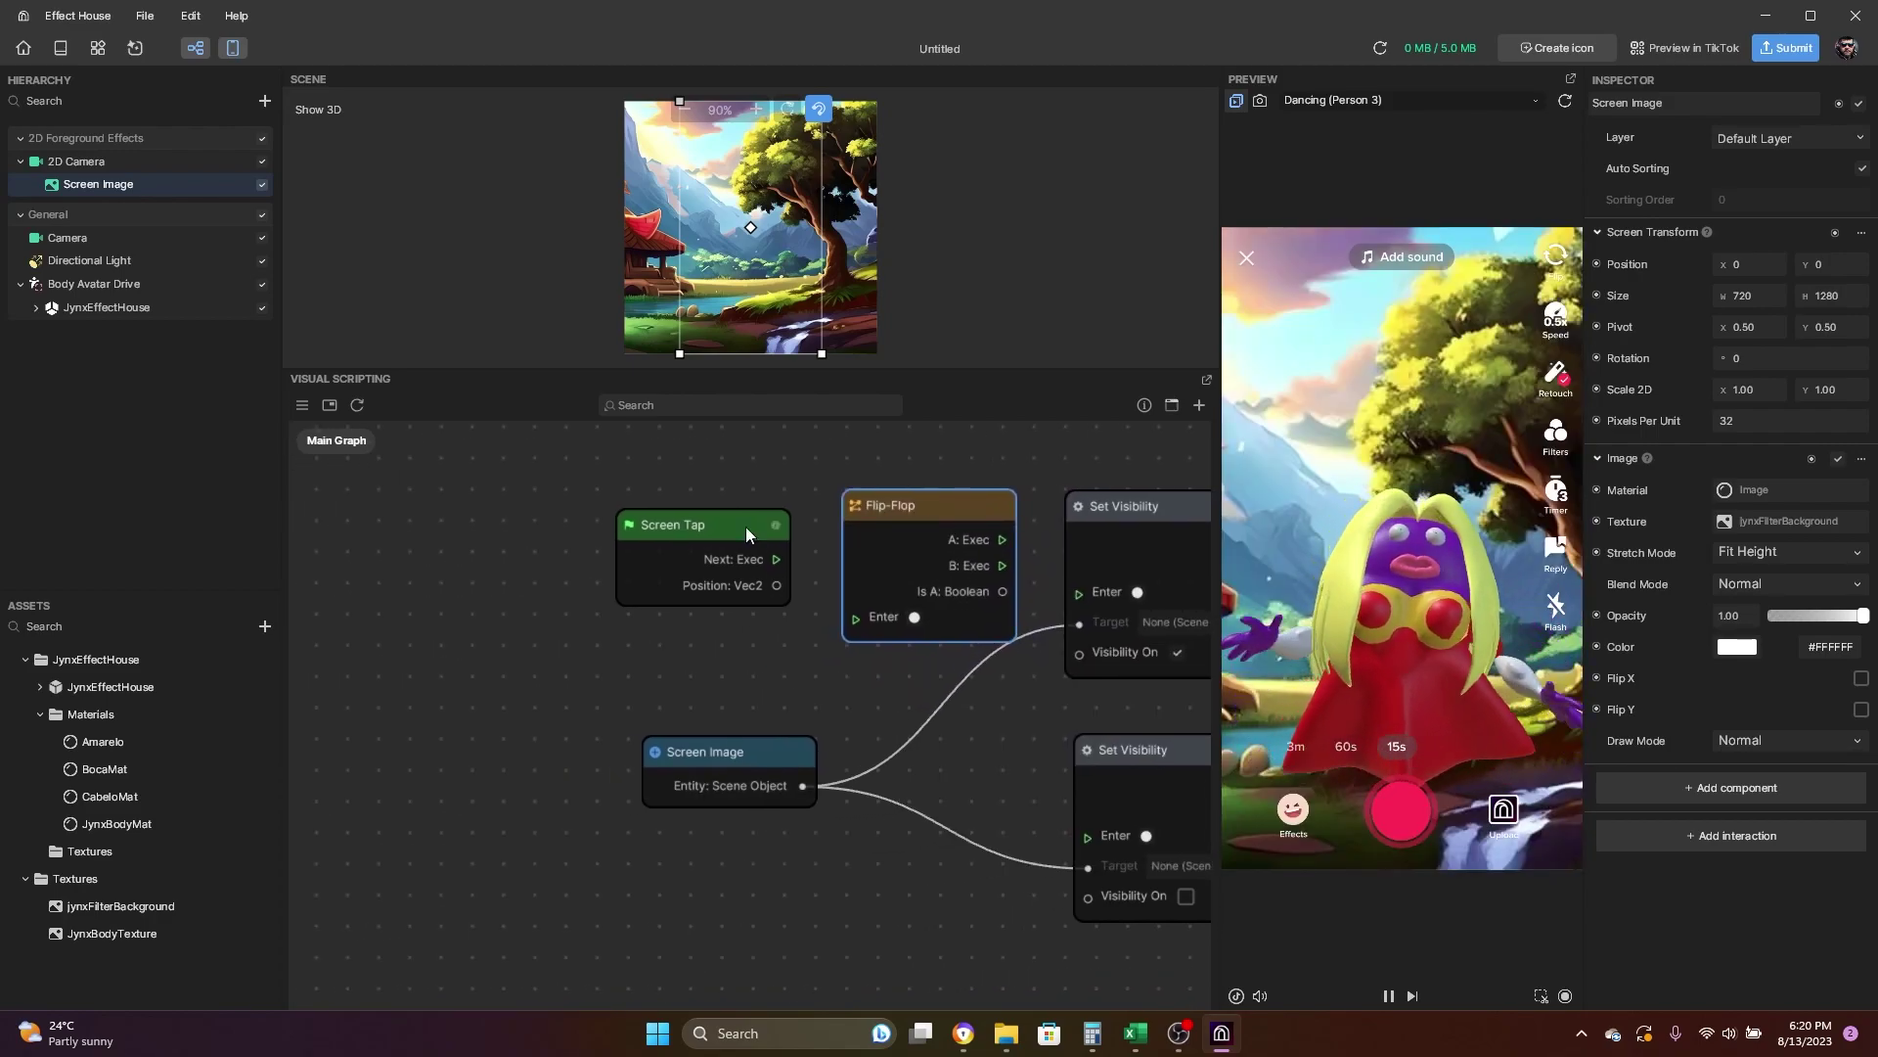
left_click_drag(745, 526, 642, 507)
middle_click_drag(810, 606, 761, 596)
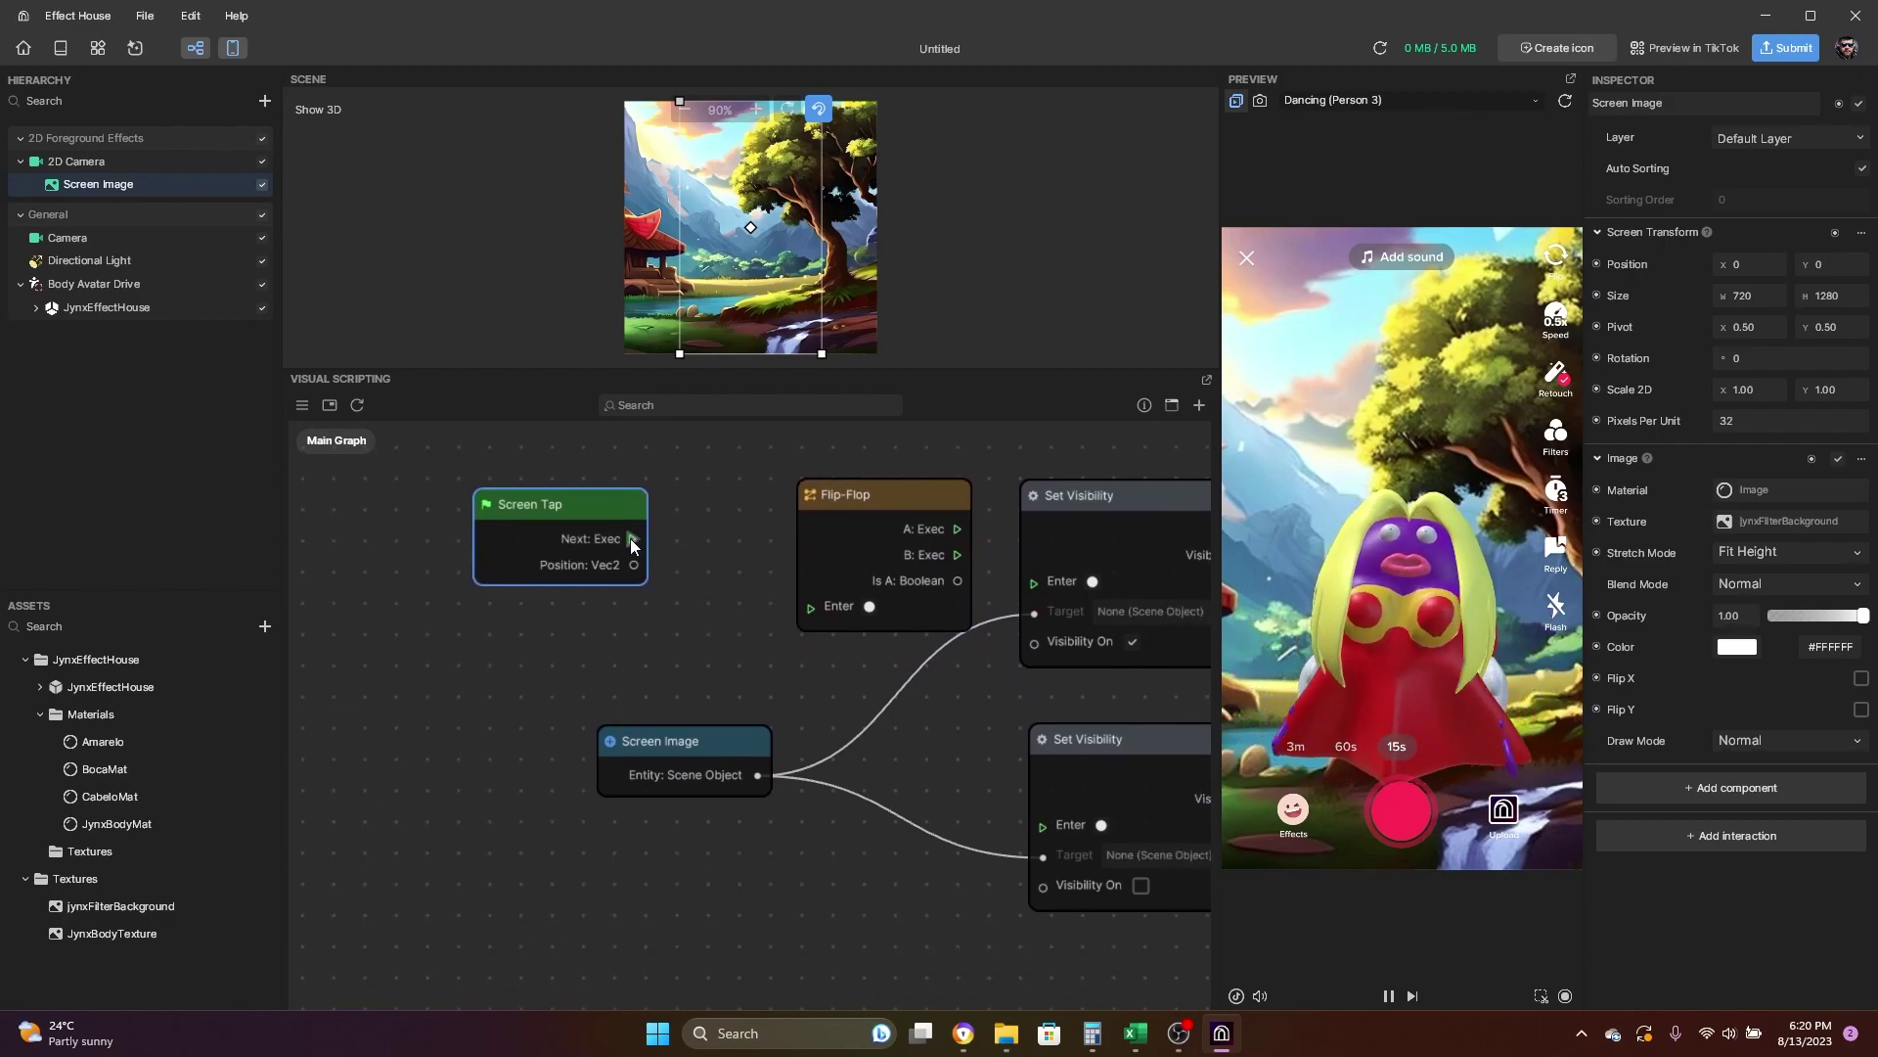
left_click_drag(634, 538, 810, 607)
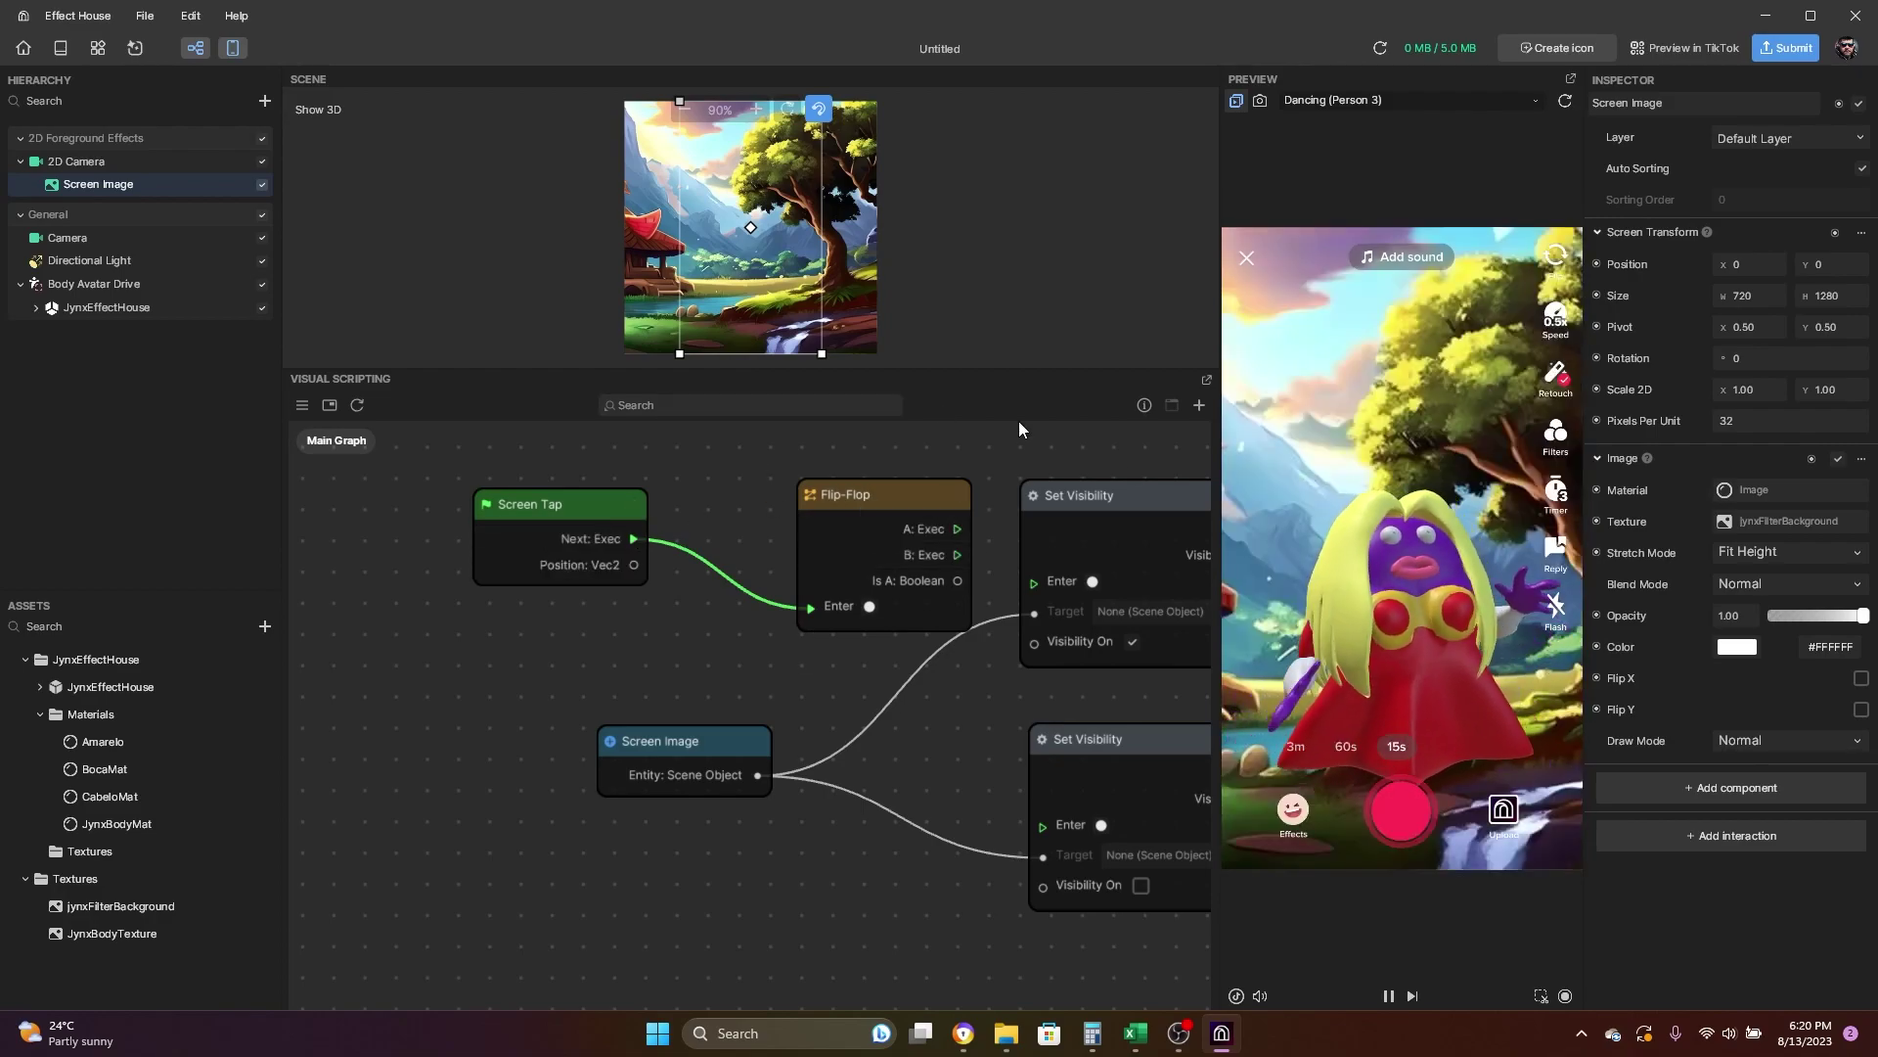
Reposition the Flip-Flop and both Set Visibility nodes so the whole graph is visible.
left_click_drag(867, 500, 819, 472)
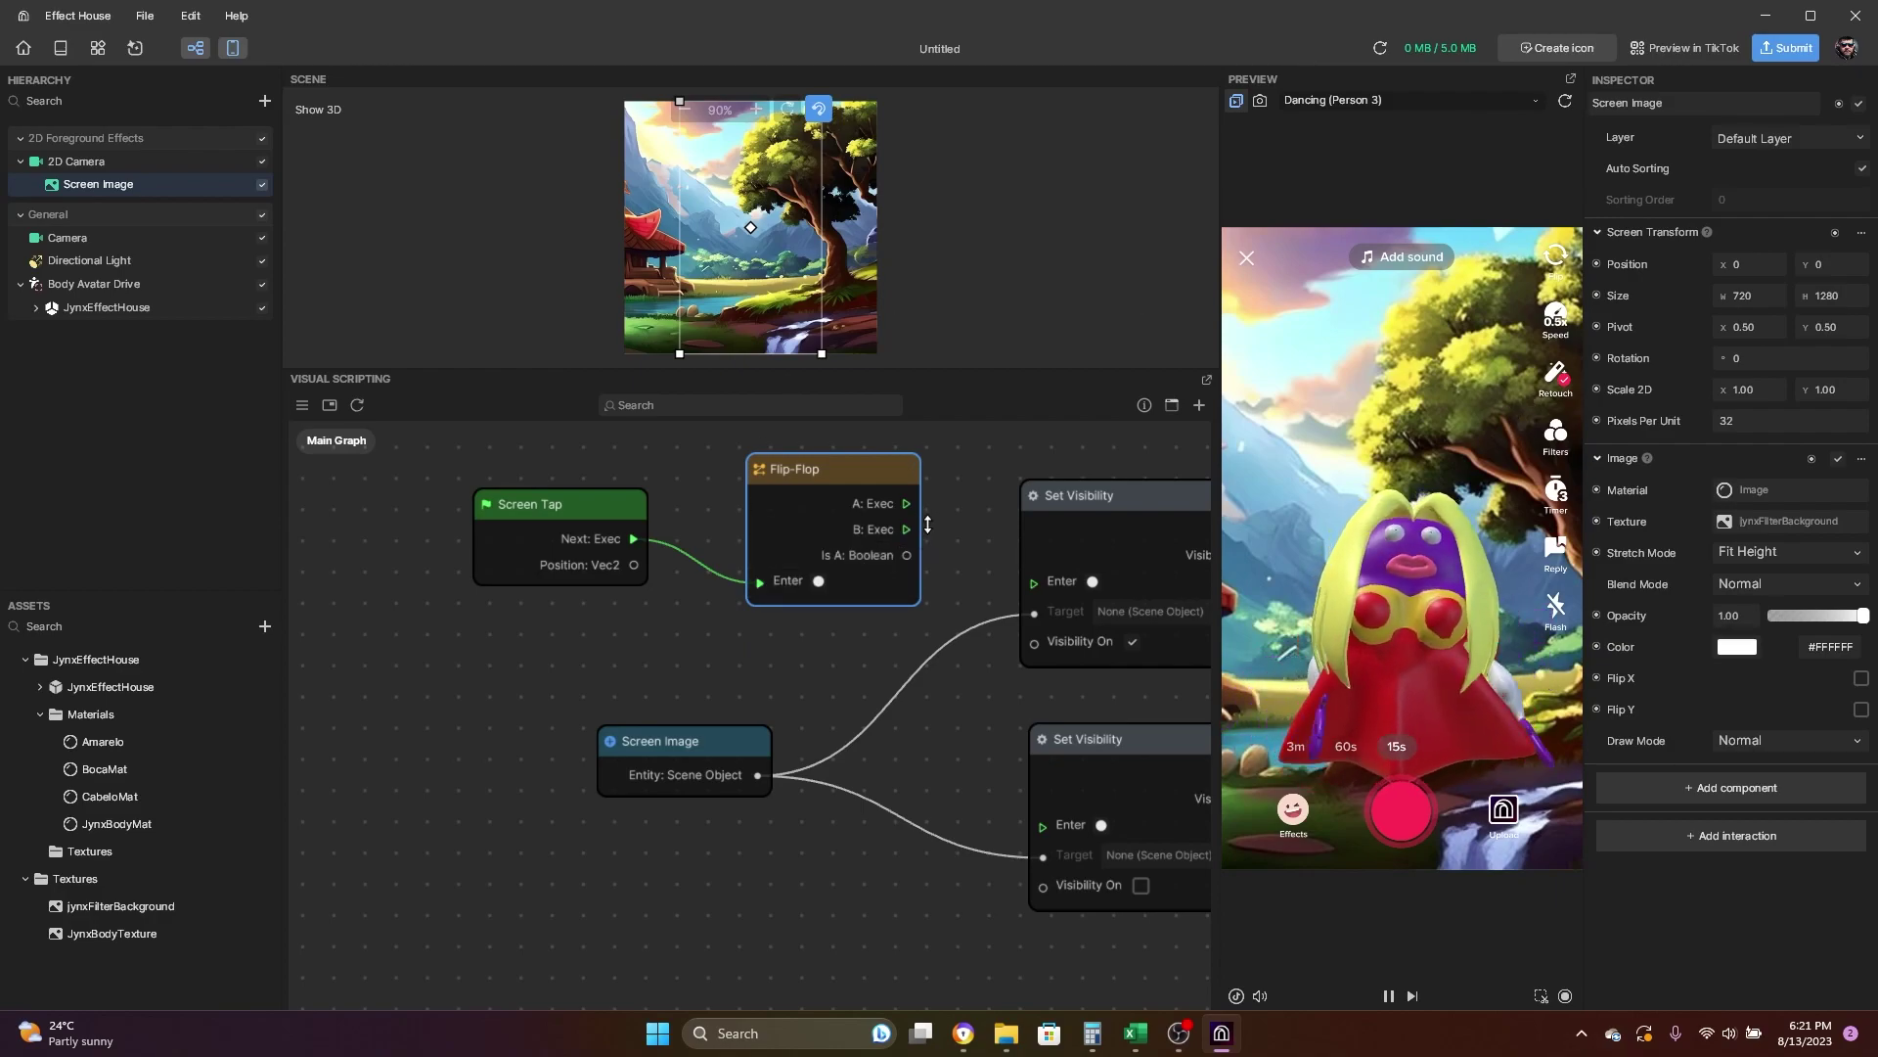
middle_click_drag(891, 685, 880, 634)
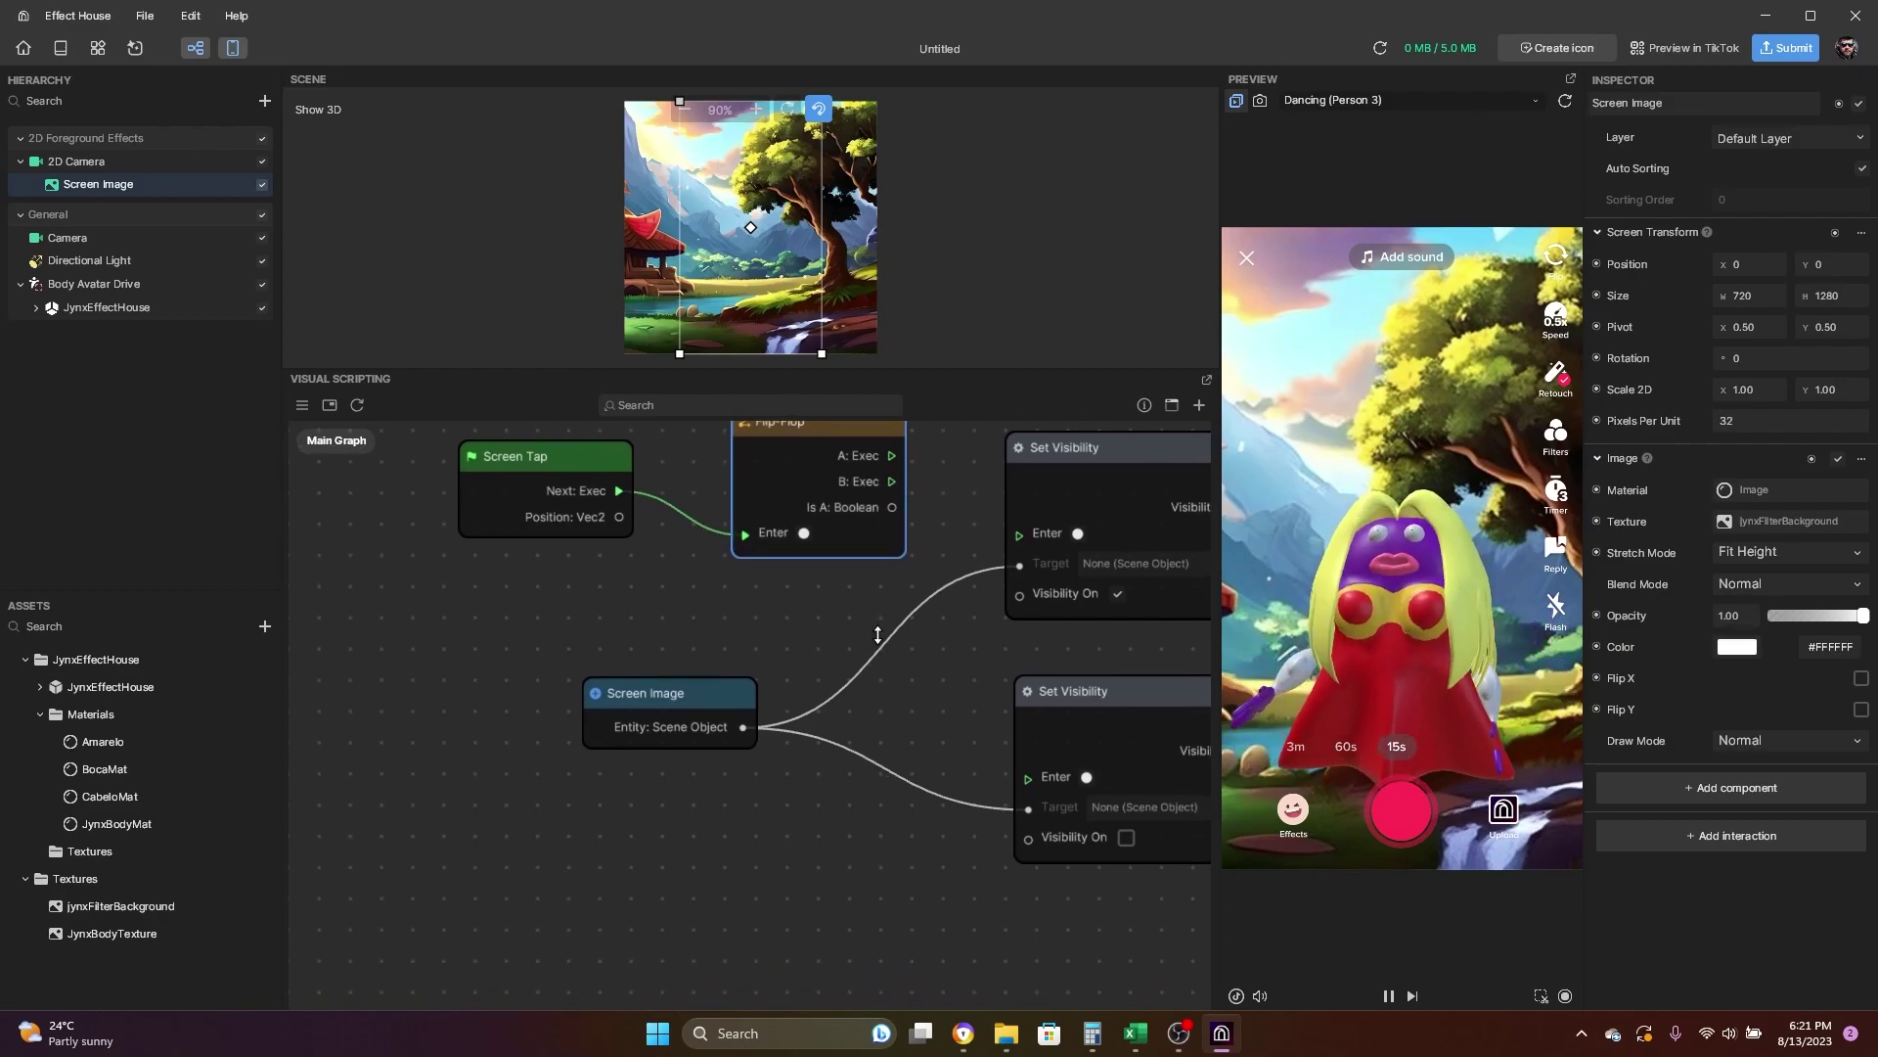
mouse_move(821, 439)
left_mouse_down()
mouse_move(804, 504)
mouse_move(812, 469)
left_mouse_up()
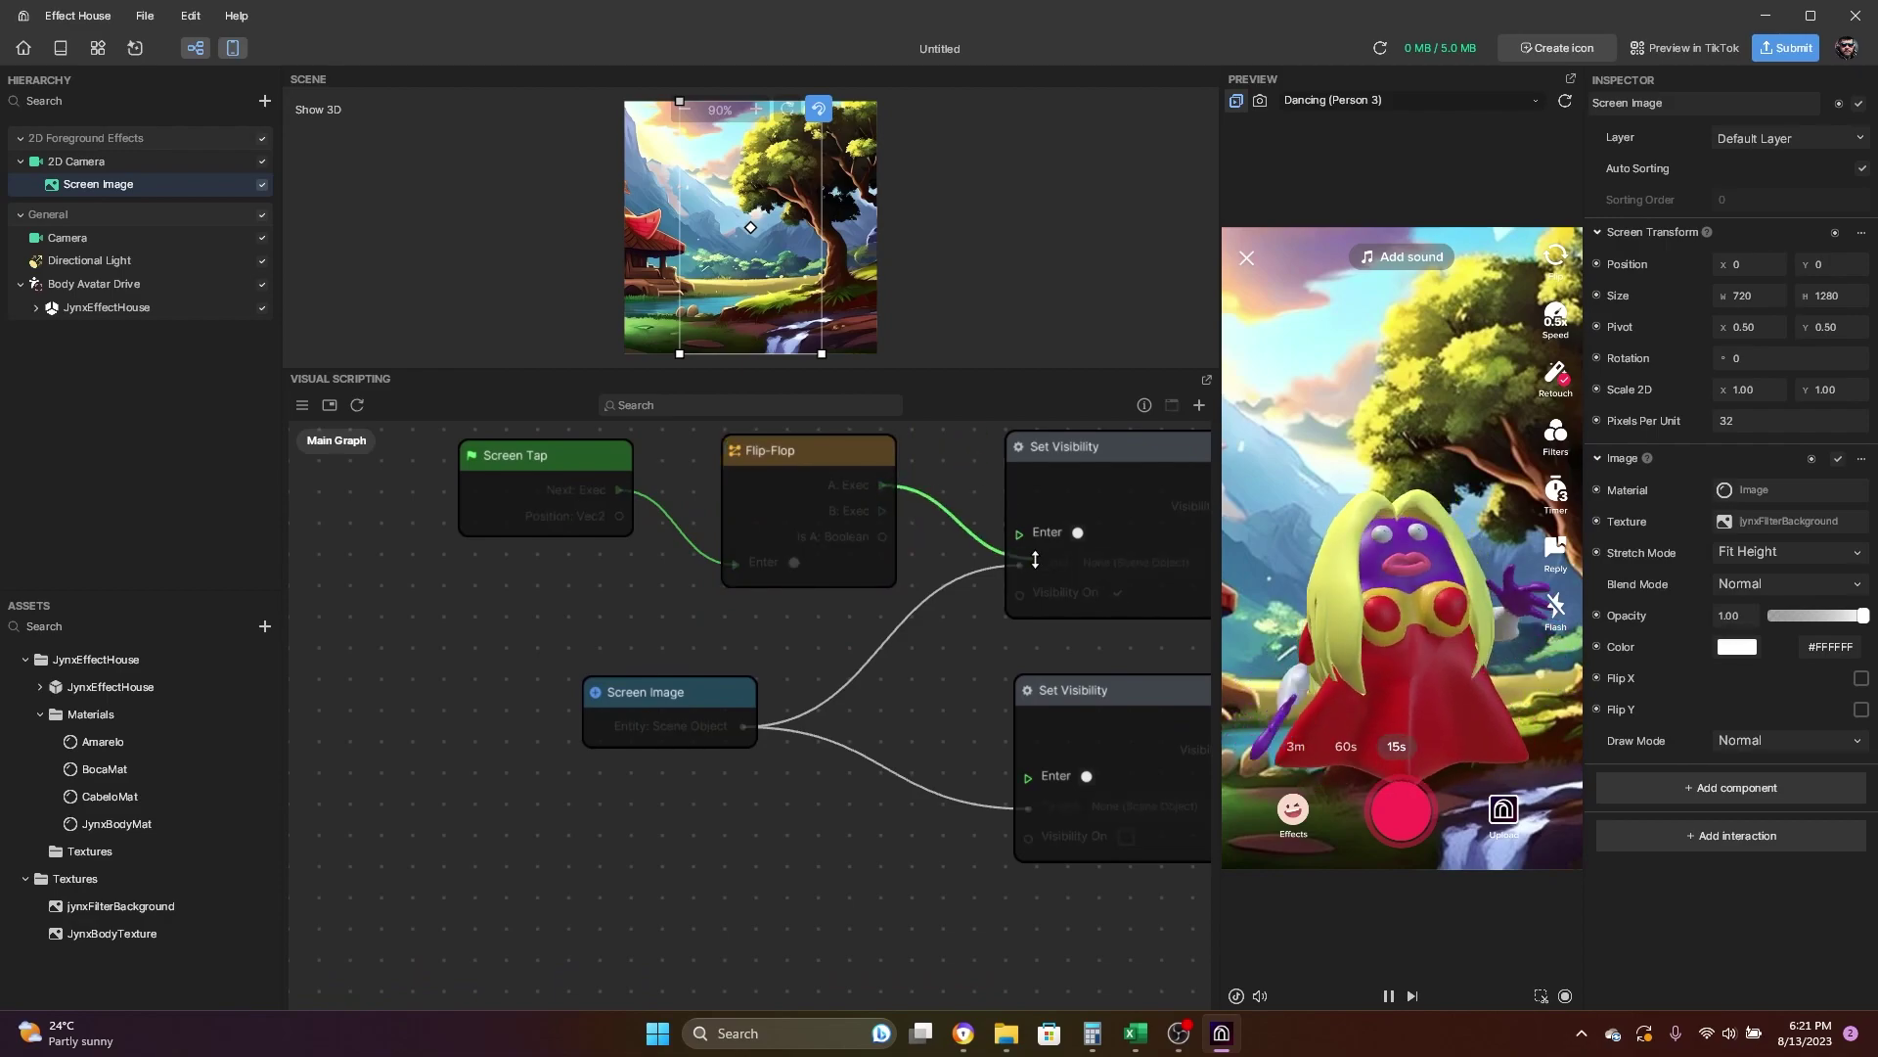
middle_click_drag(1035, 645, 900, 673)
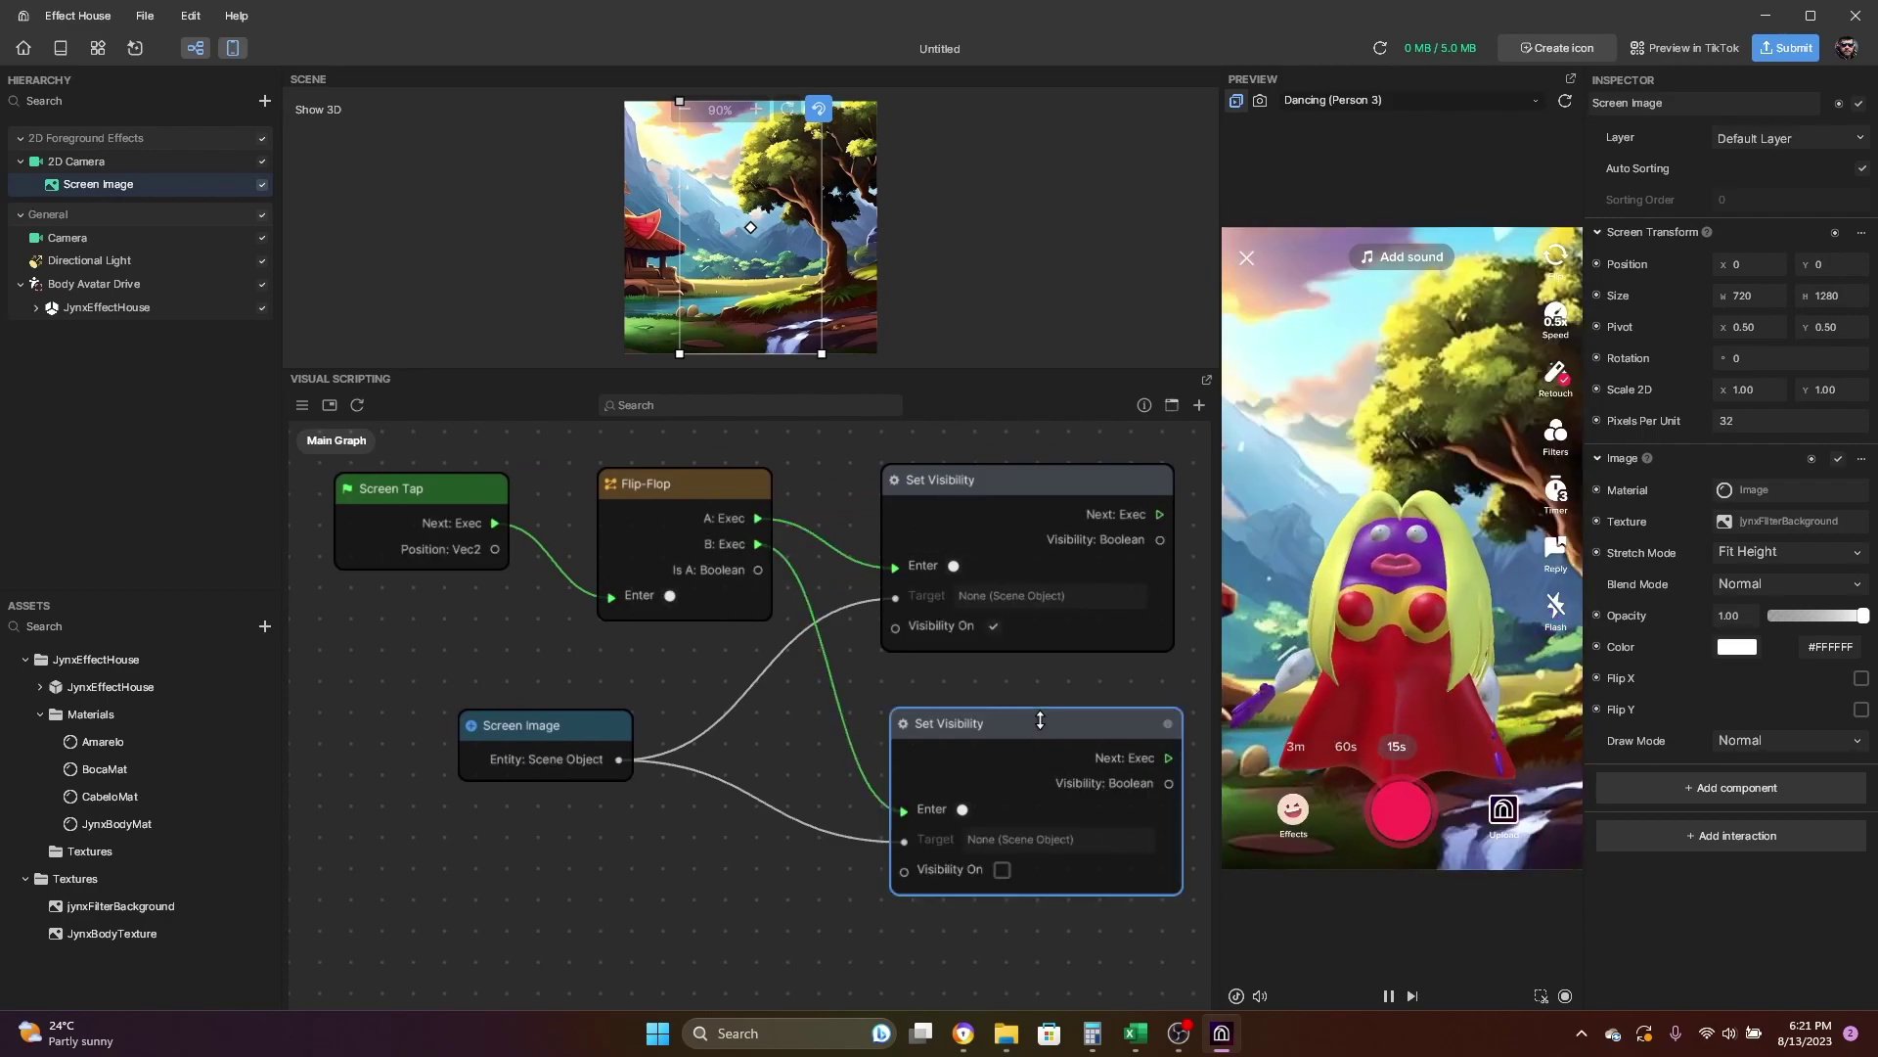
scroll(765, 754, "down", 2)
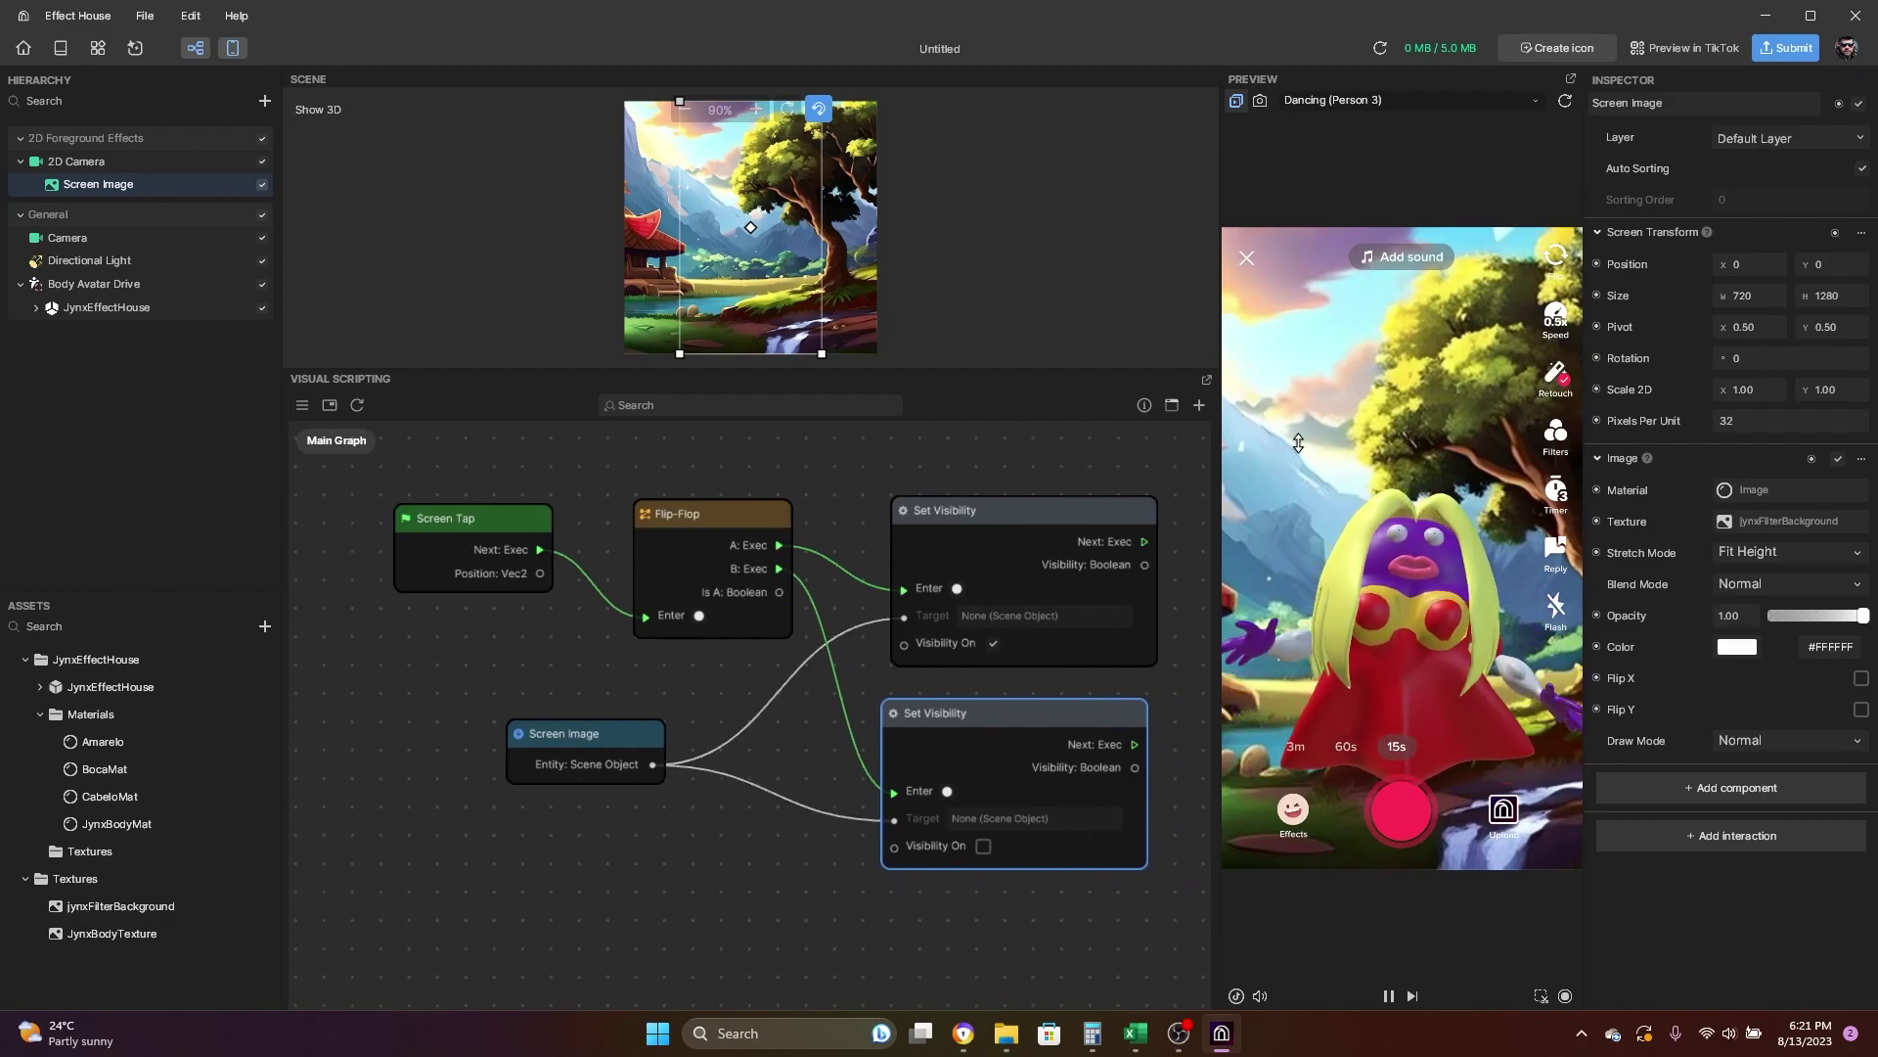
Tap the preview twice to confirm the landscape background hides and then reappears.
left_click(1323, 469)
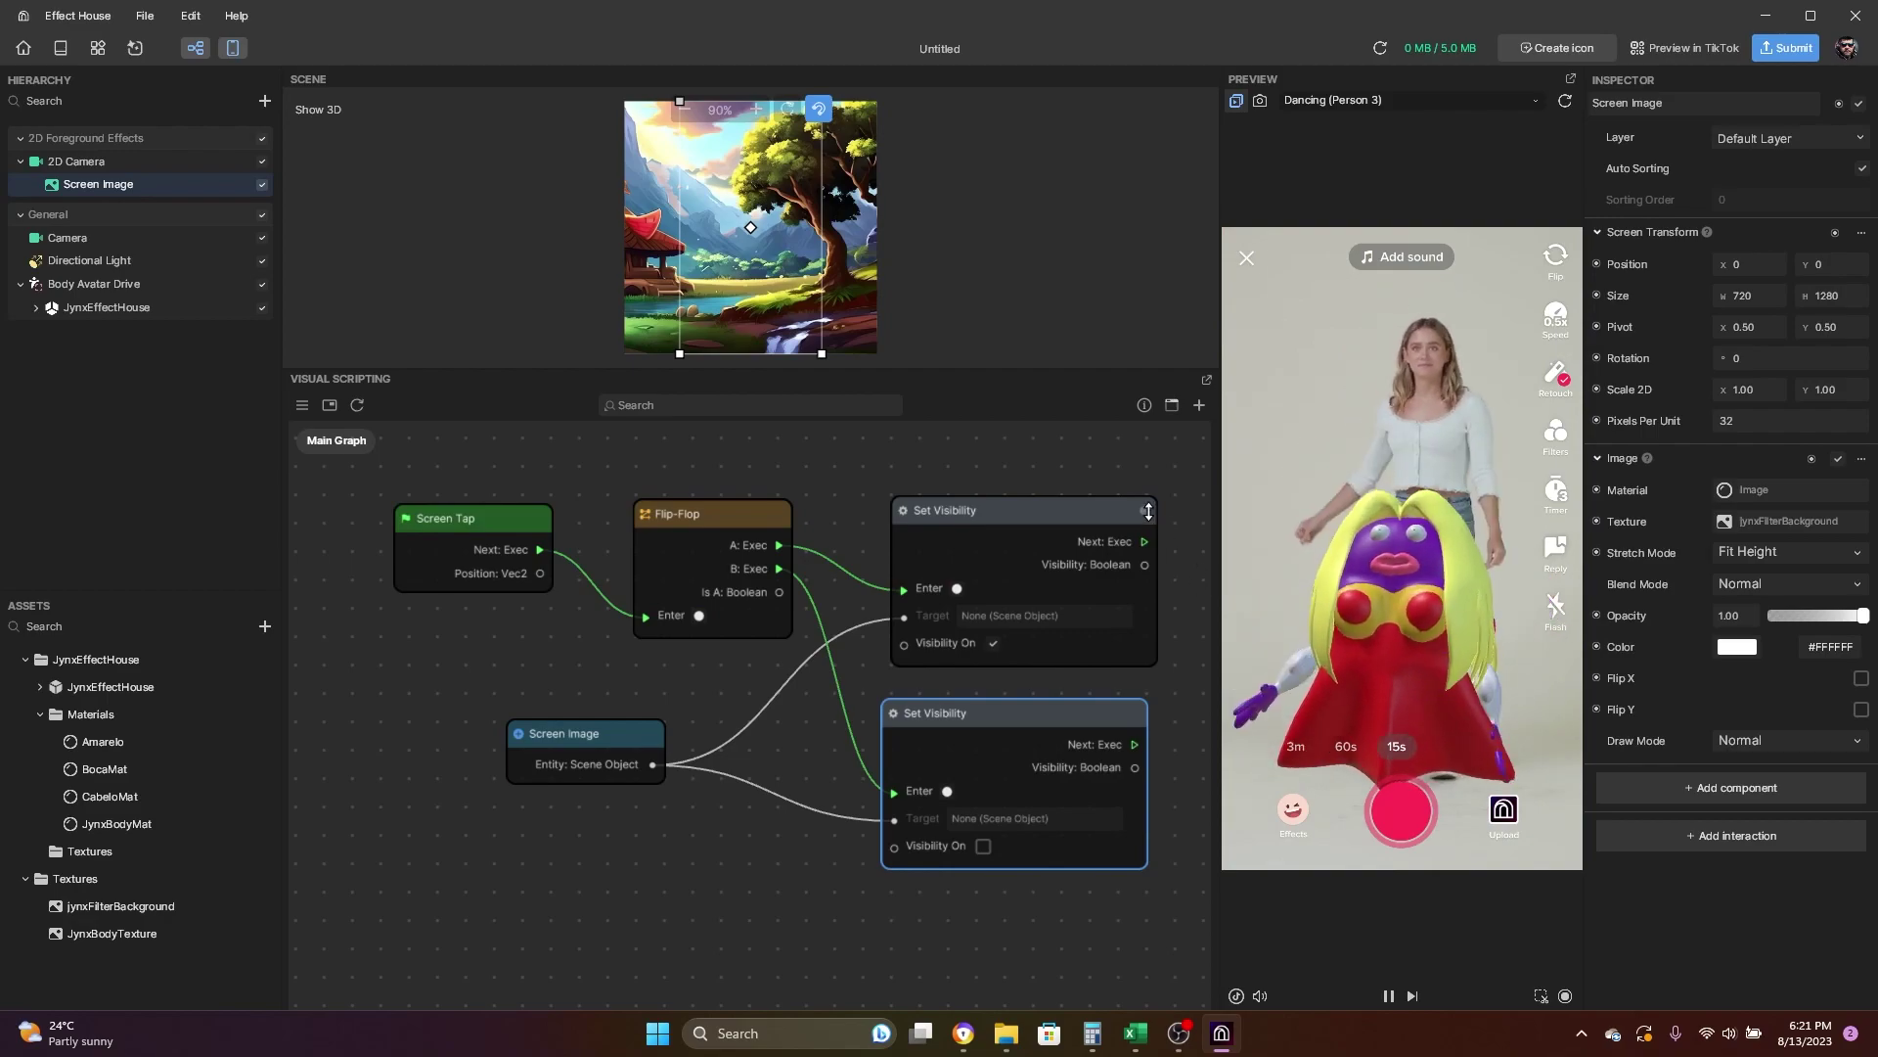
left_click(1131, 439)
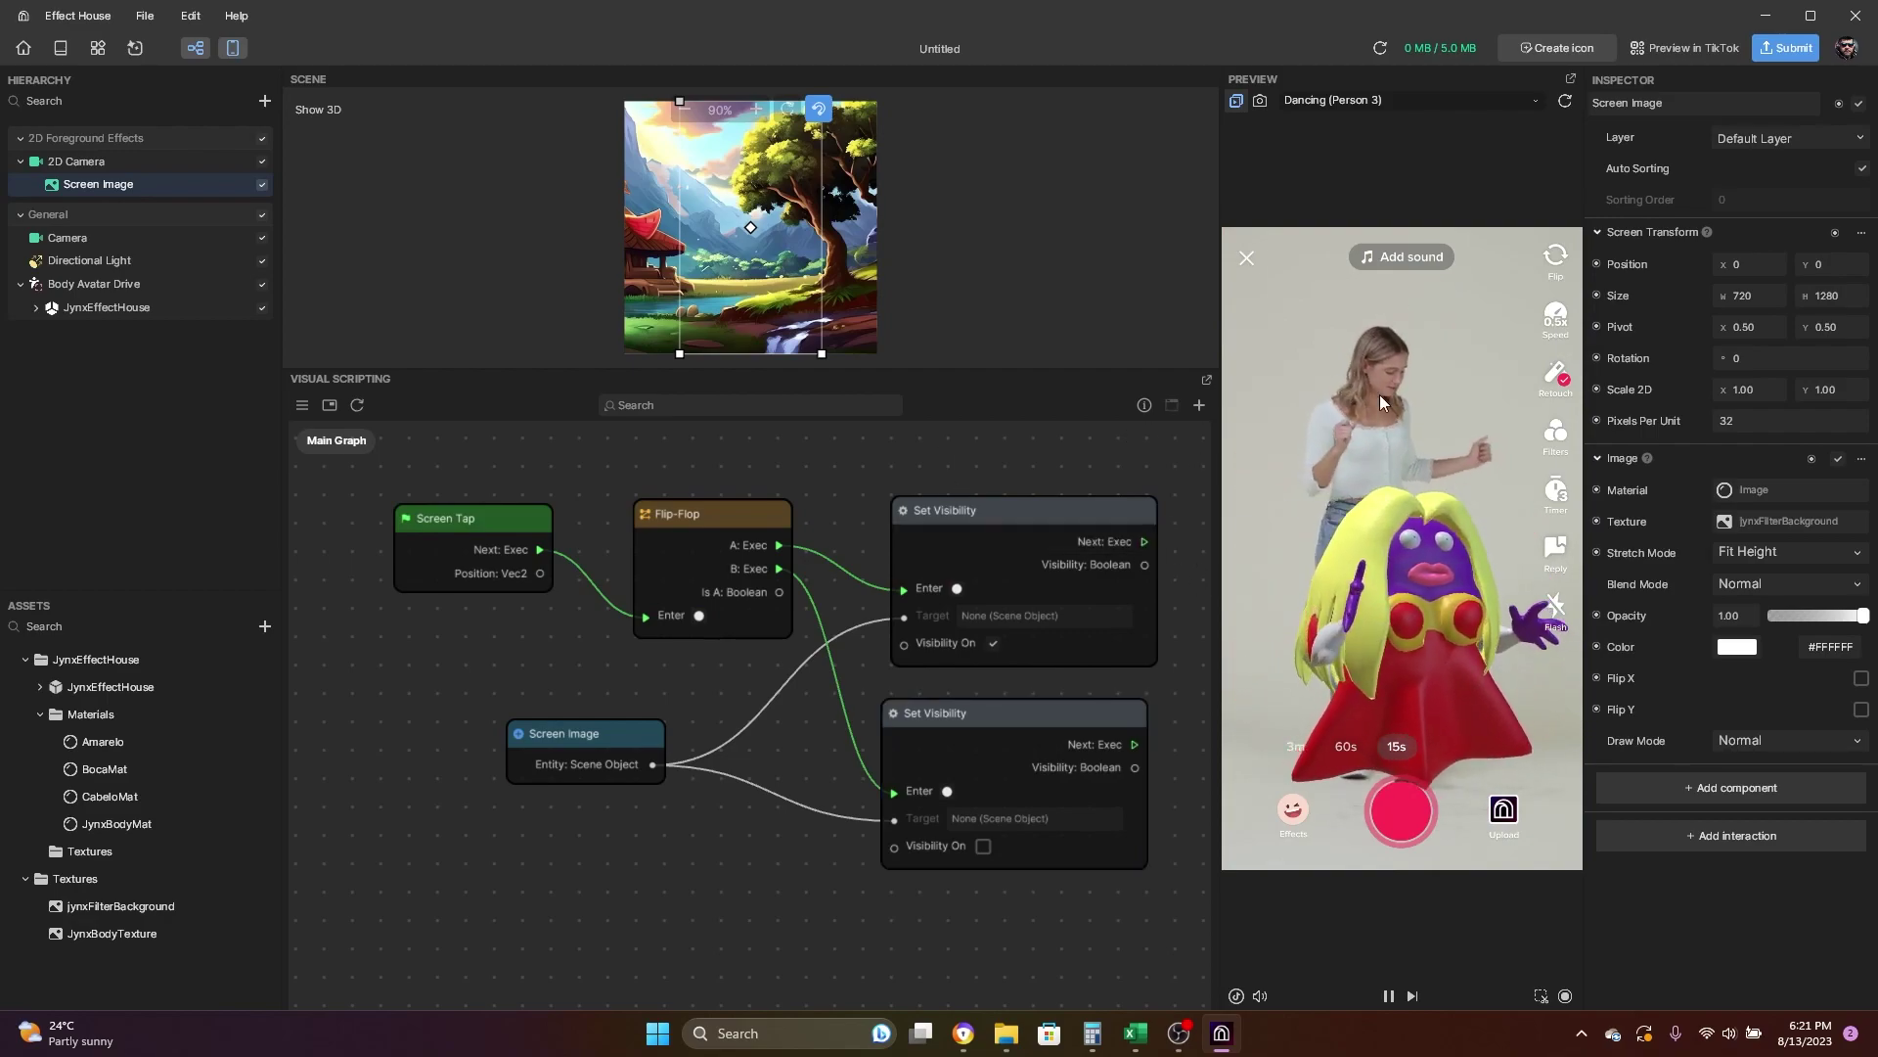
left_click(1398, 744)
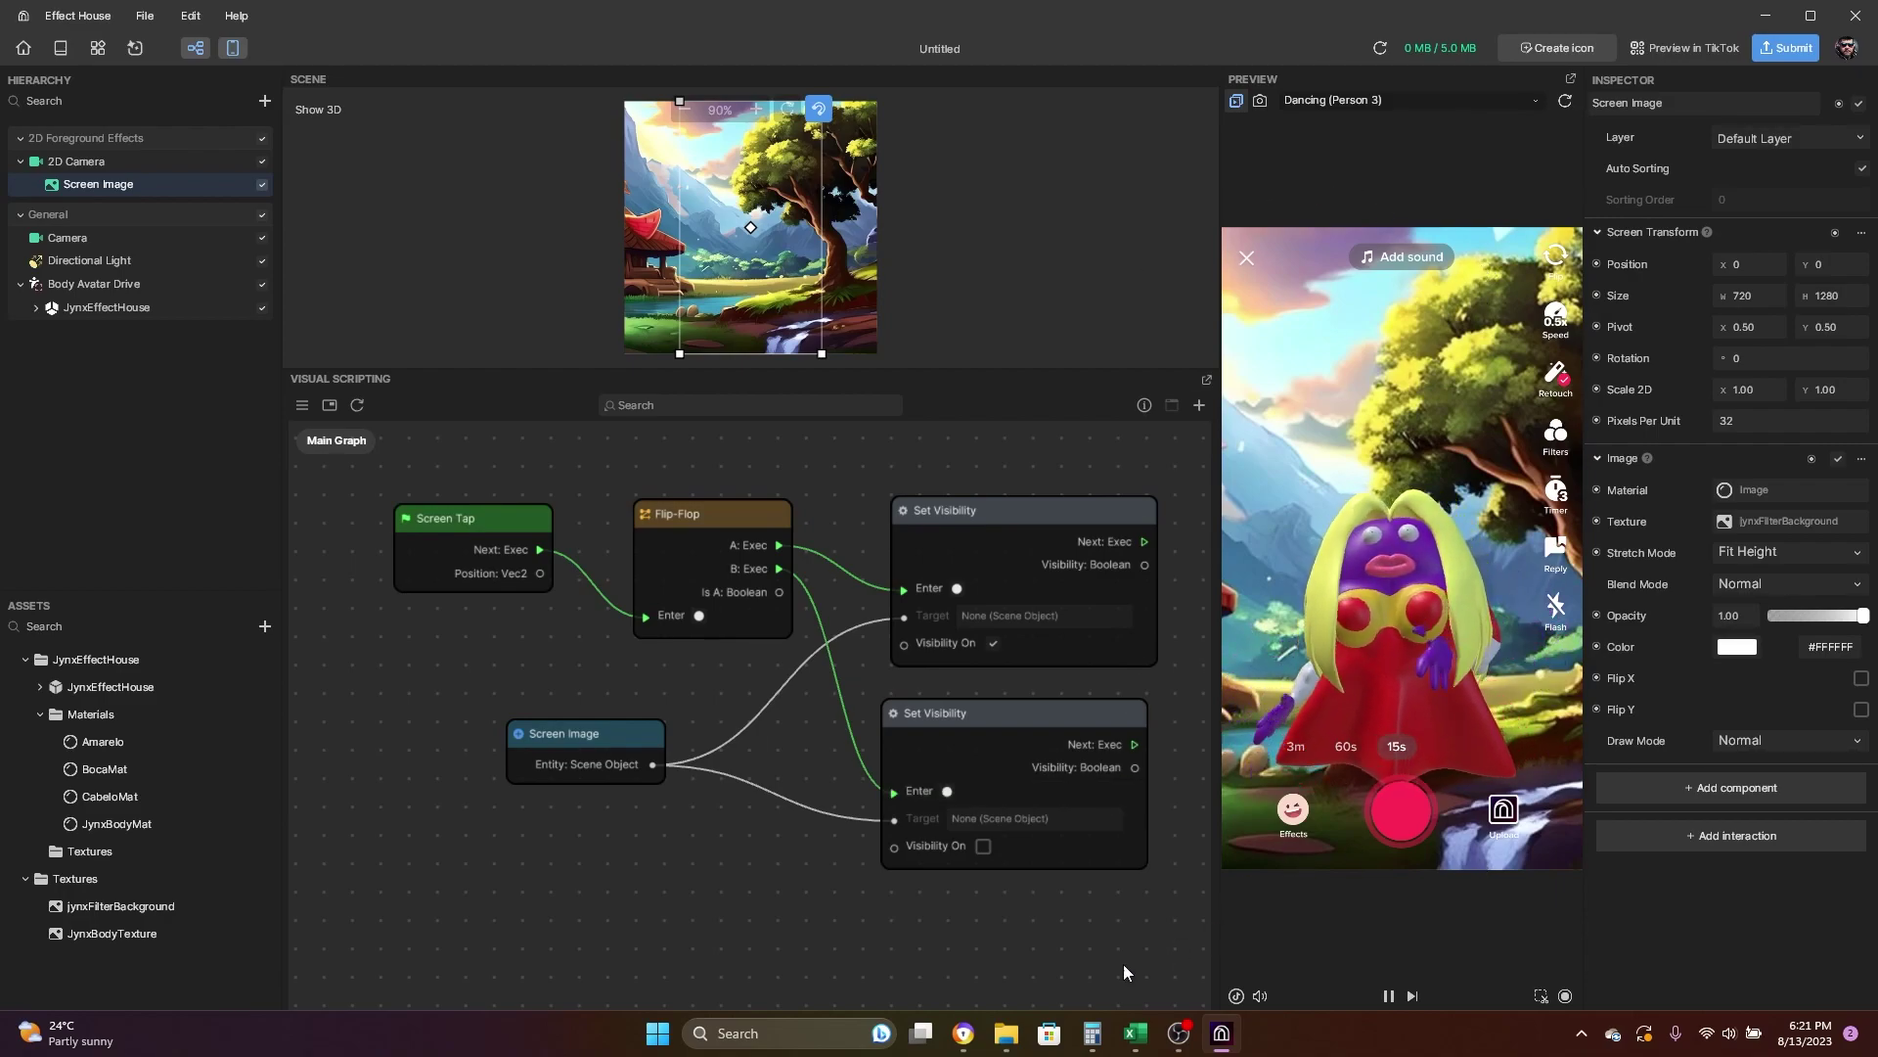
Disable Screen Image in the Hierarchy, then tap to show and hide the landscape.
left_click(263, 185)
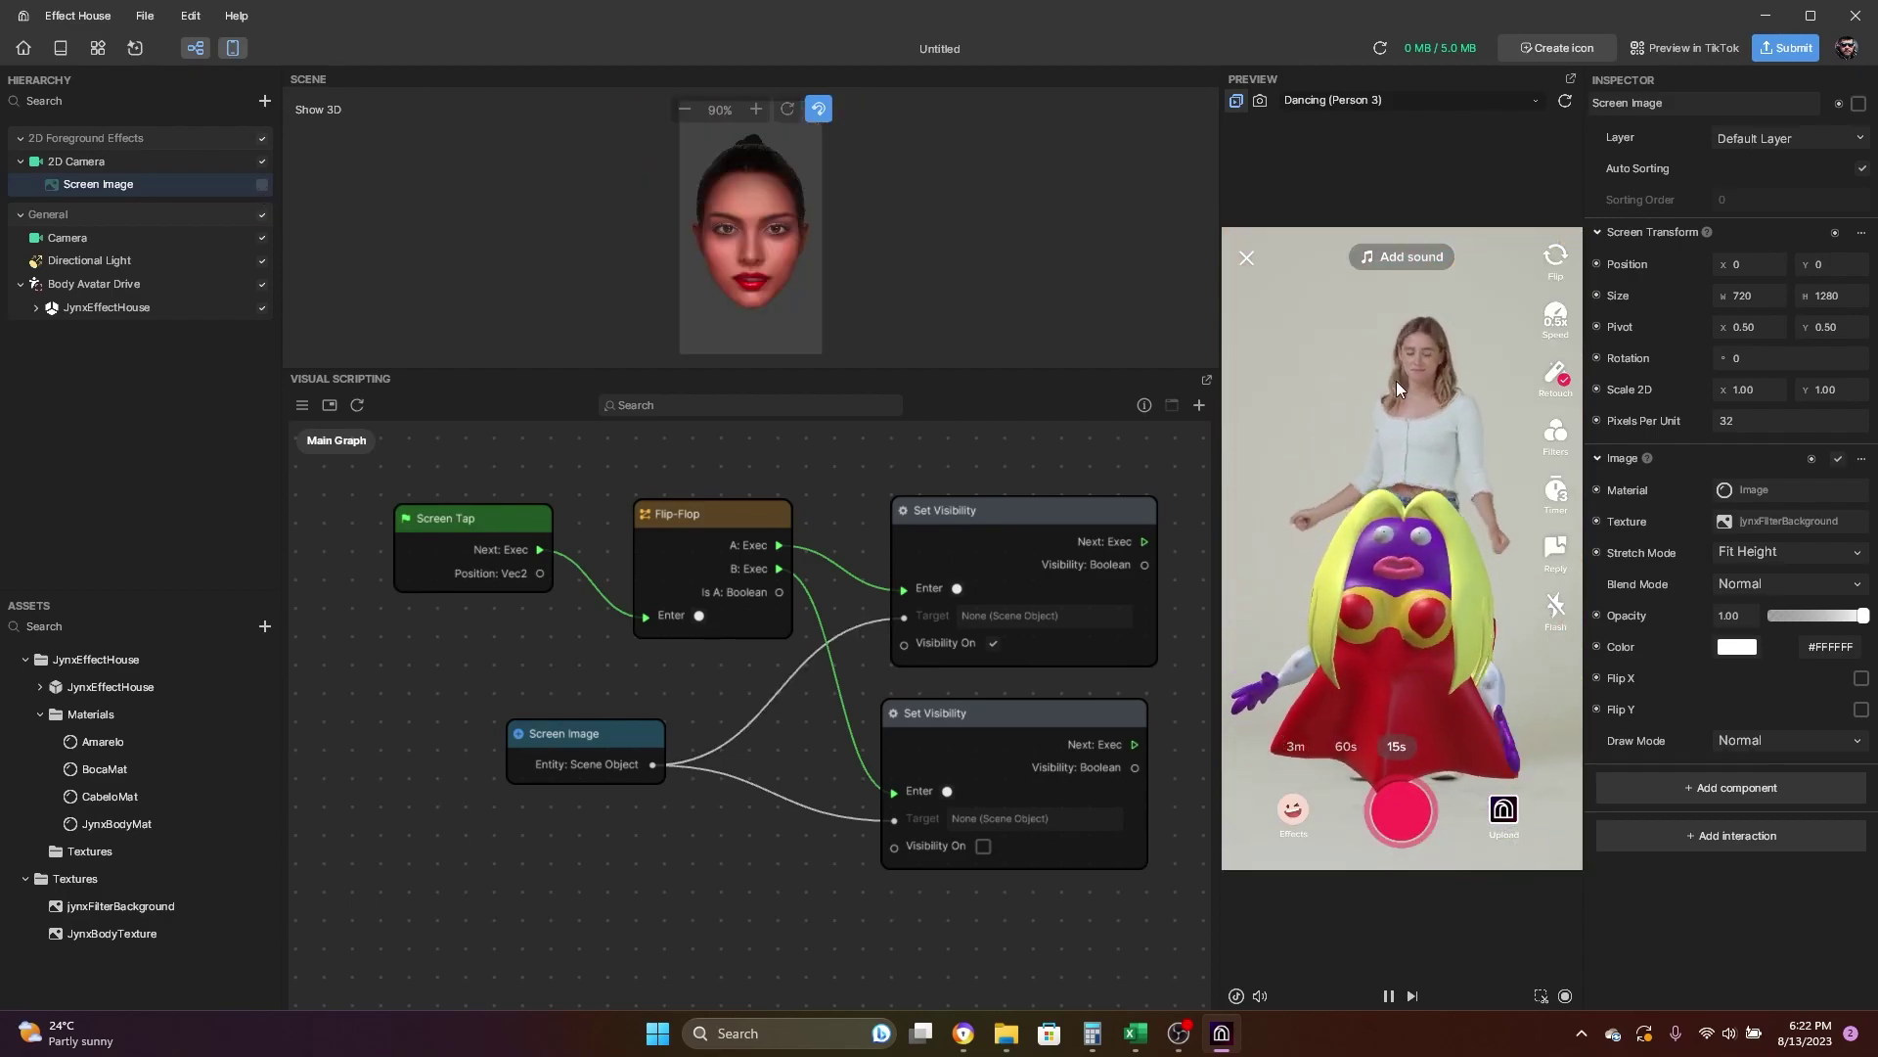
left_click(1287, 455)
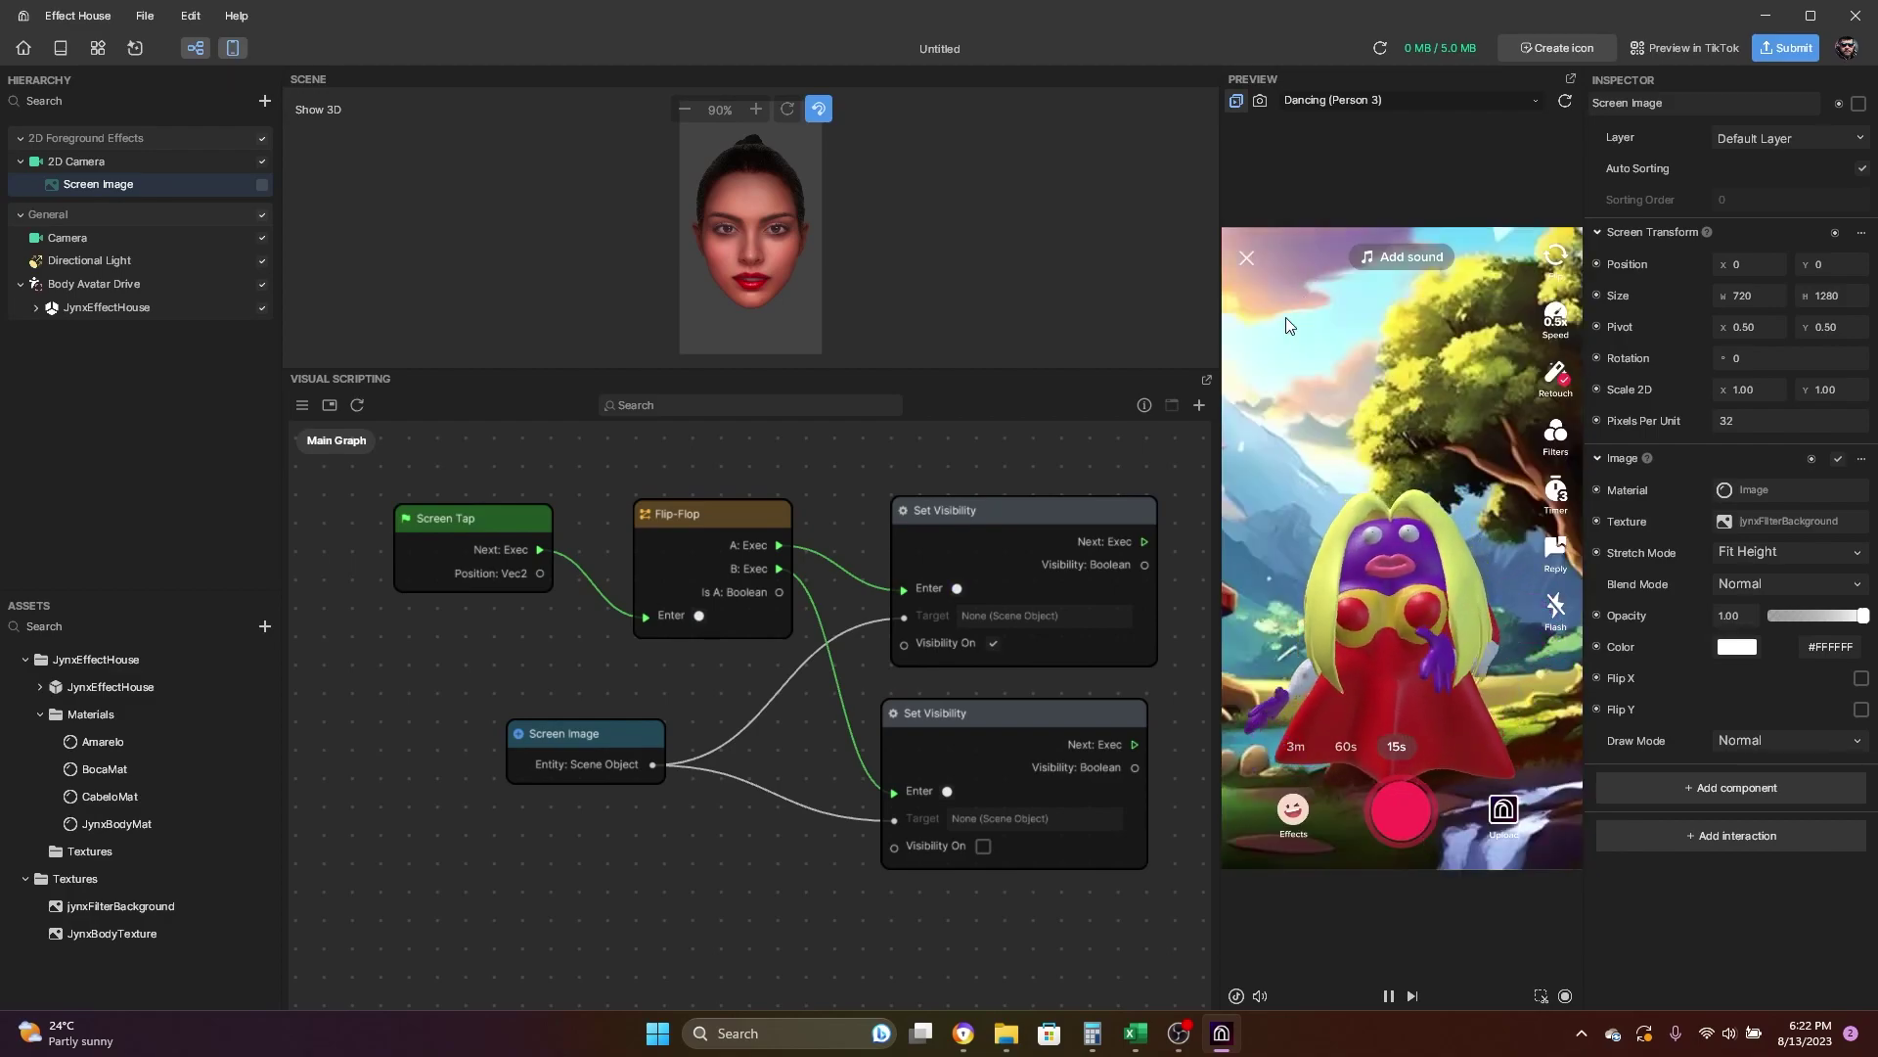
left_click(1383, 487)
Tap the preview repeatedly to confirm the background keeps toggling, ending on the landscape.
left_click(1305, 515)
left_click(1299, 509)
left_click(1296, 533)
left_click(1282, 551)
left_click(1276, 548)
left_click(1297, 470)
left_click(1388, 498)
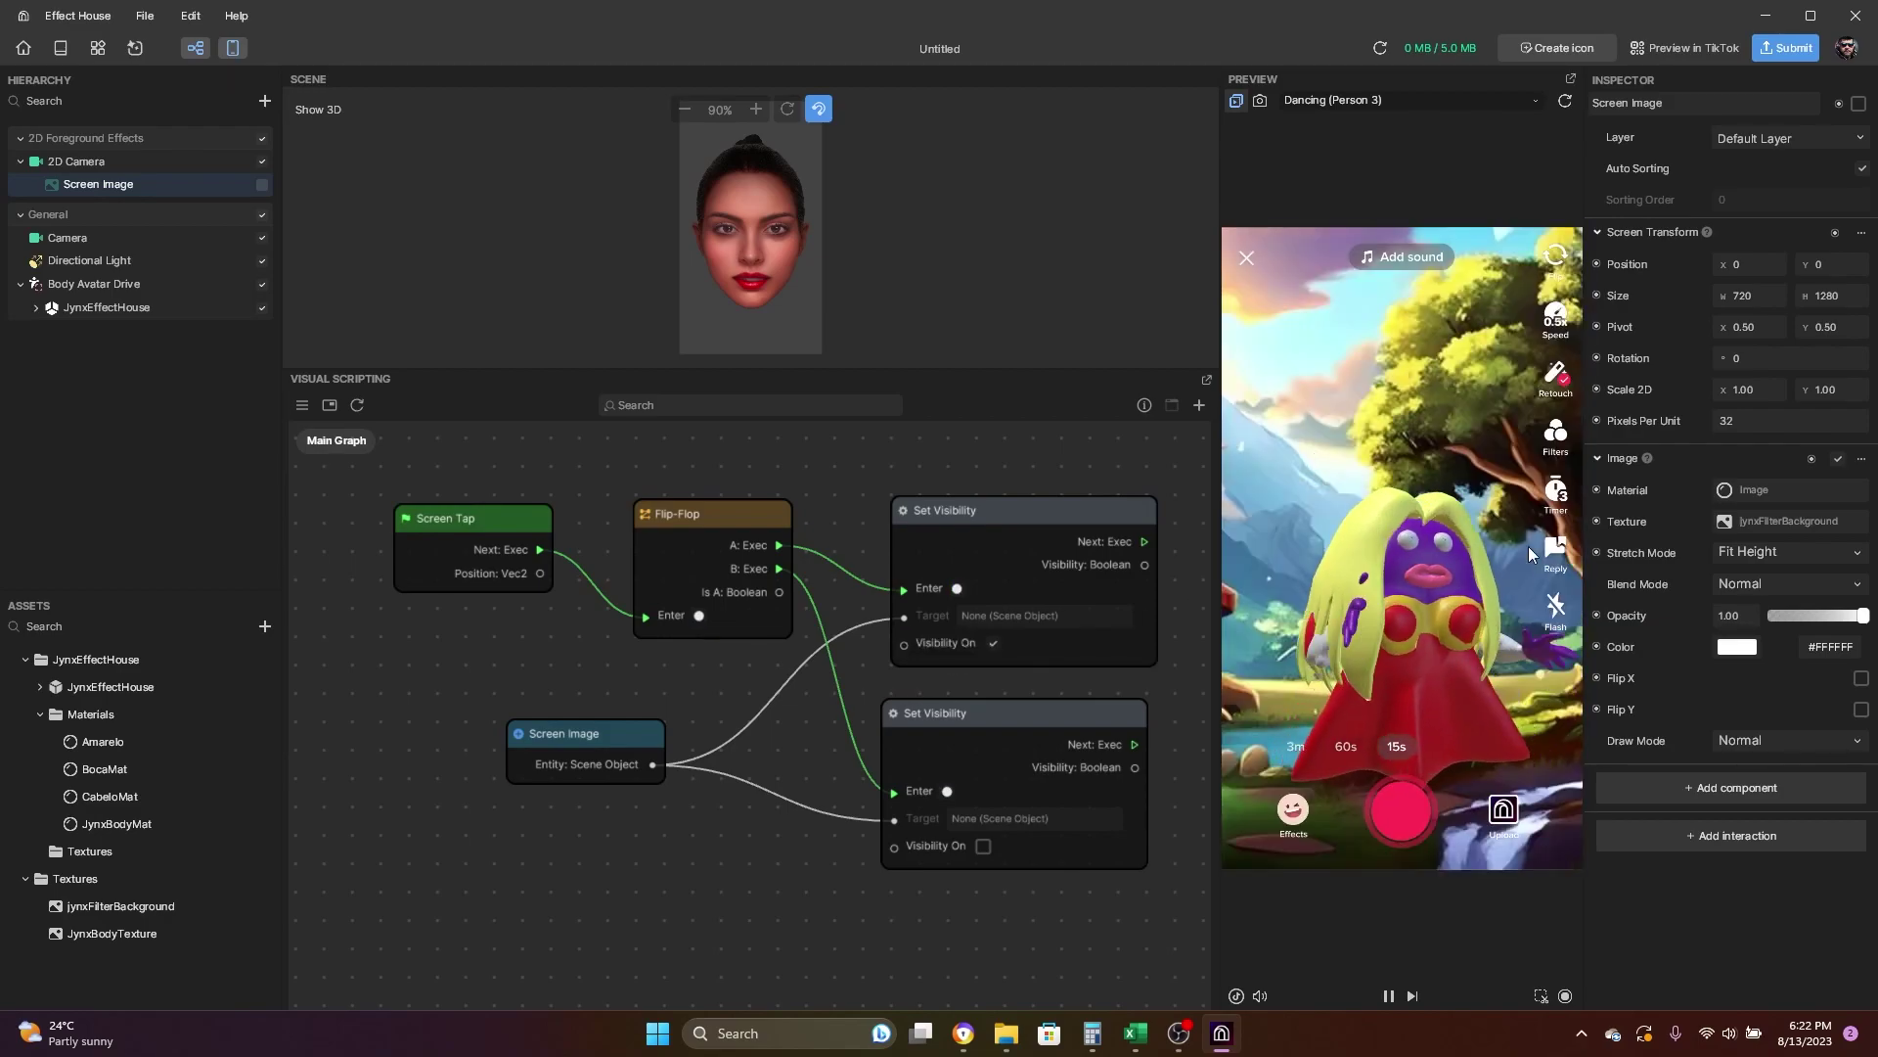